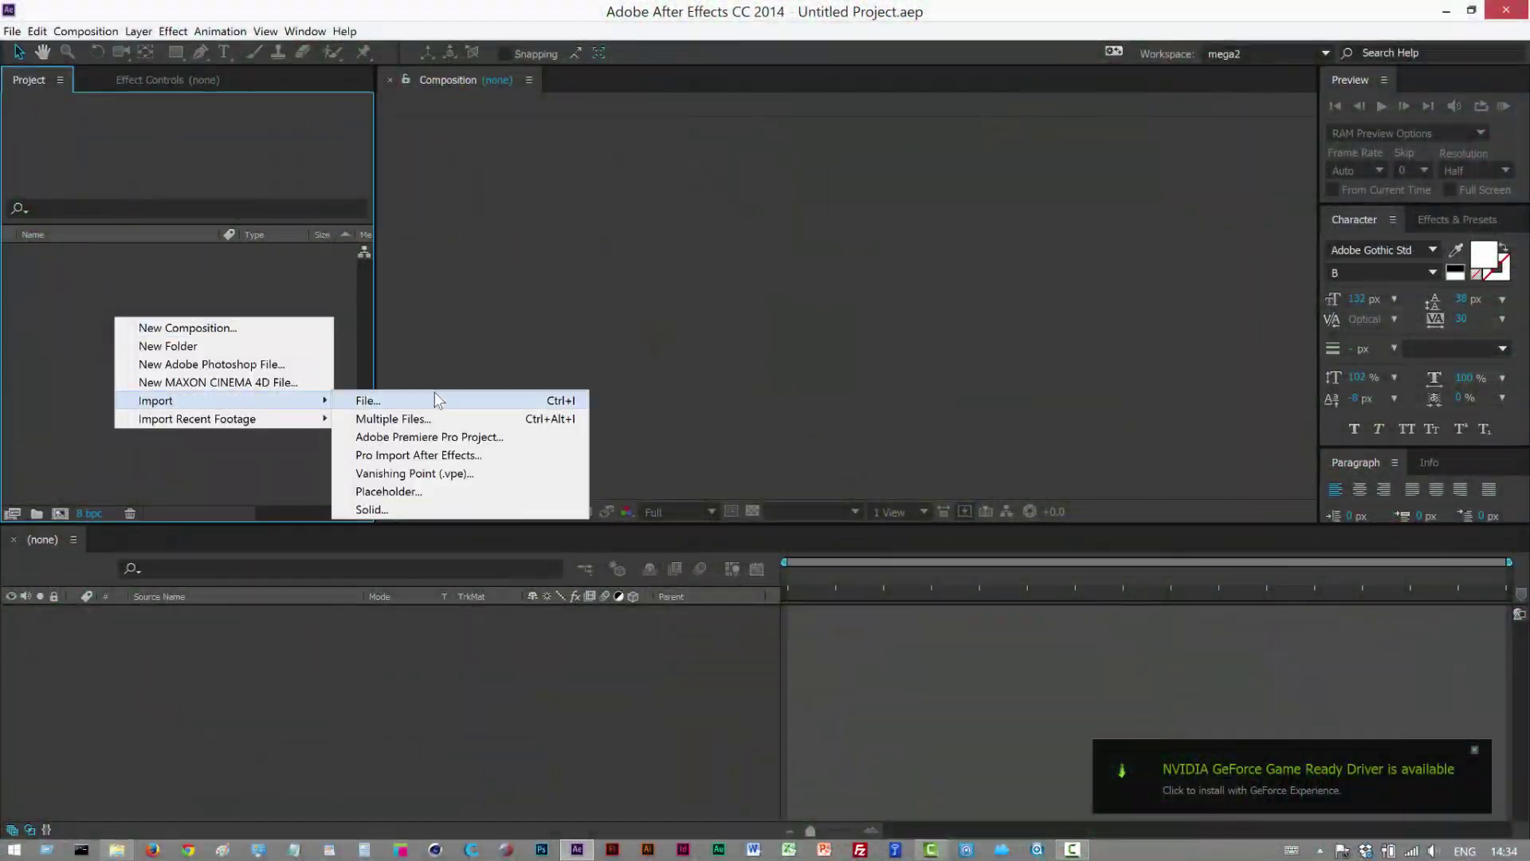
- Import lawn.mov from the ref folder and select it in the Project panel
left_click(437, 401)
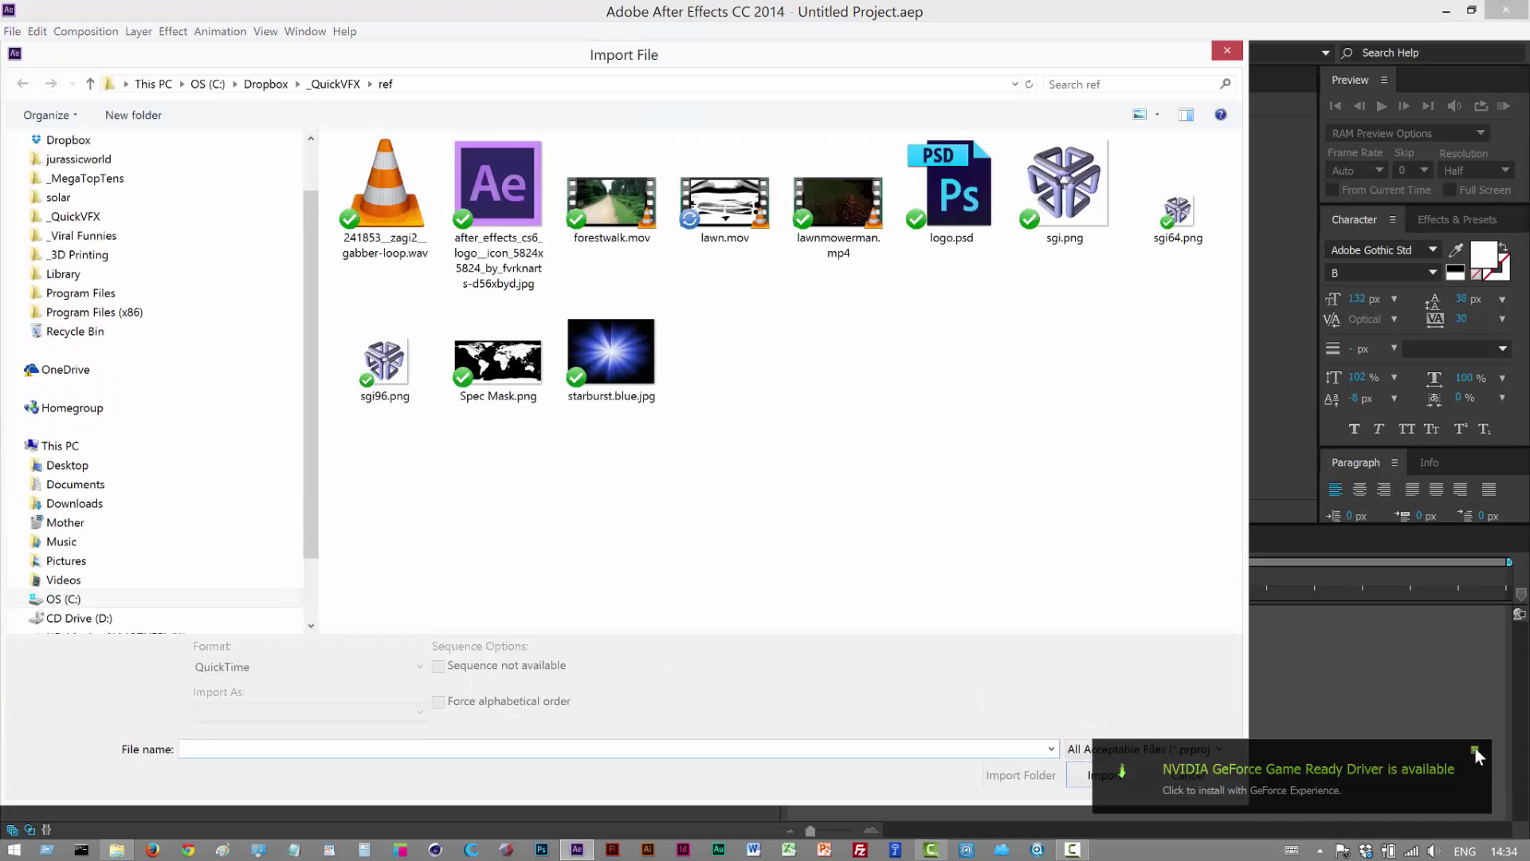
left_click(1476, 752)
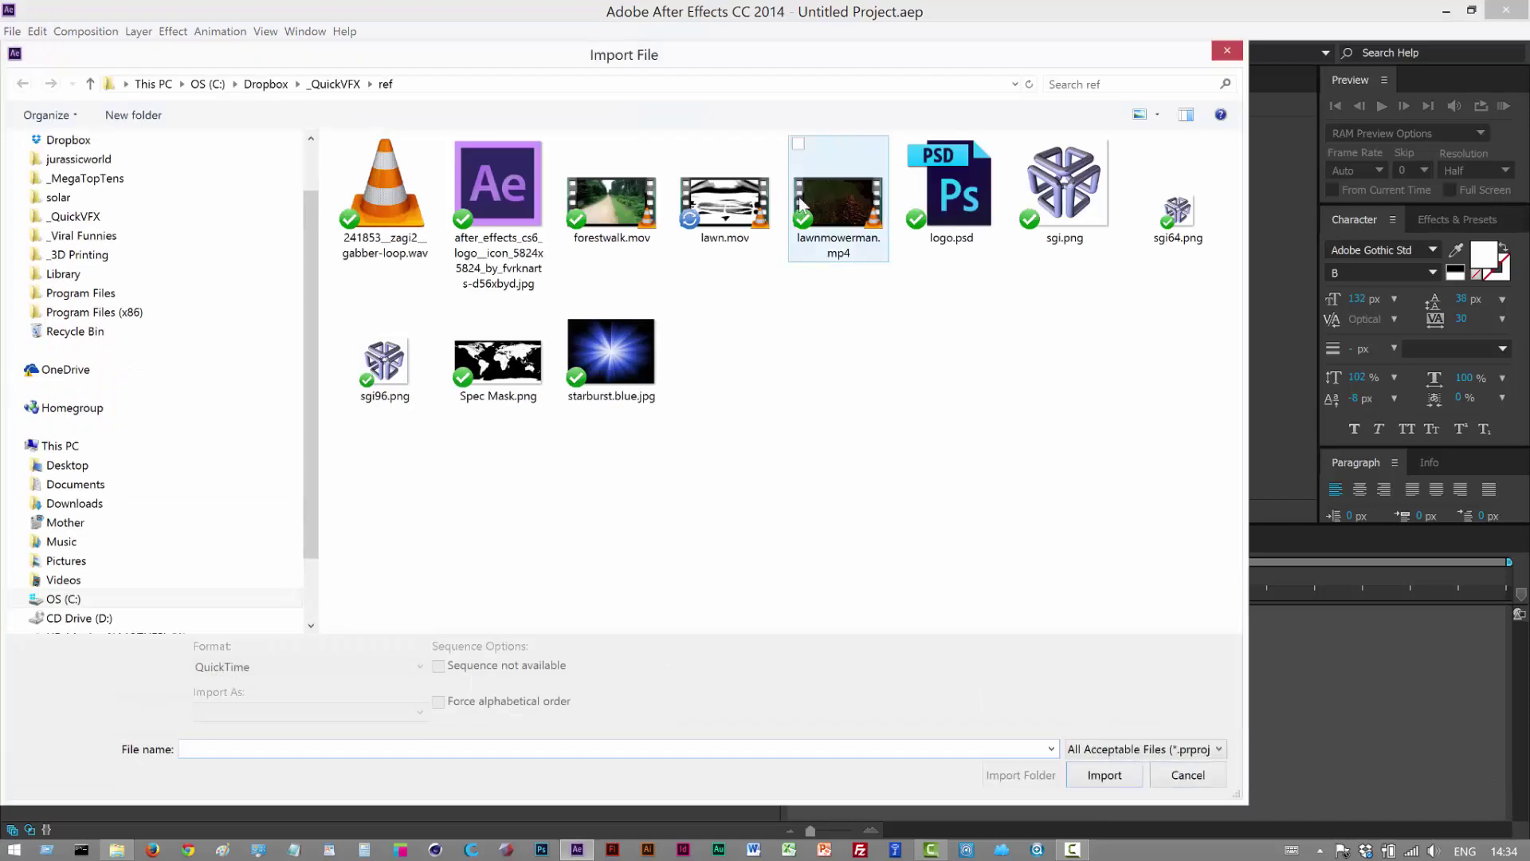
double_click(741, 186)
left_click(97, 313)
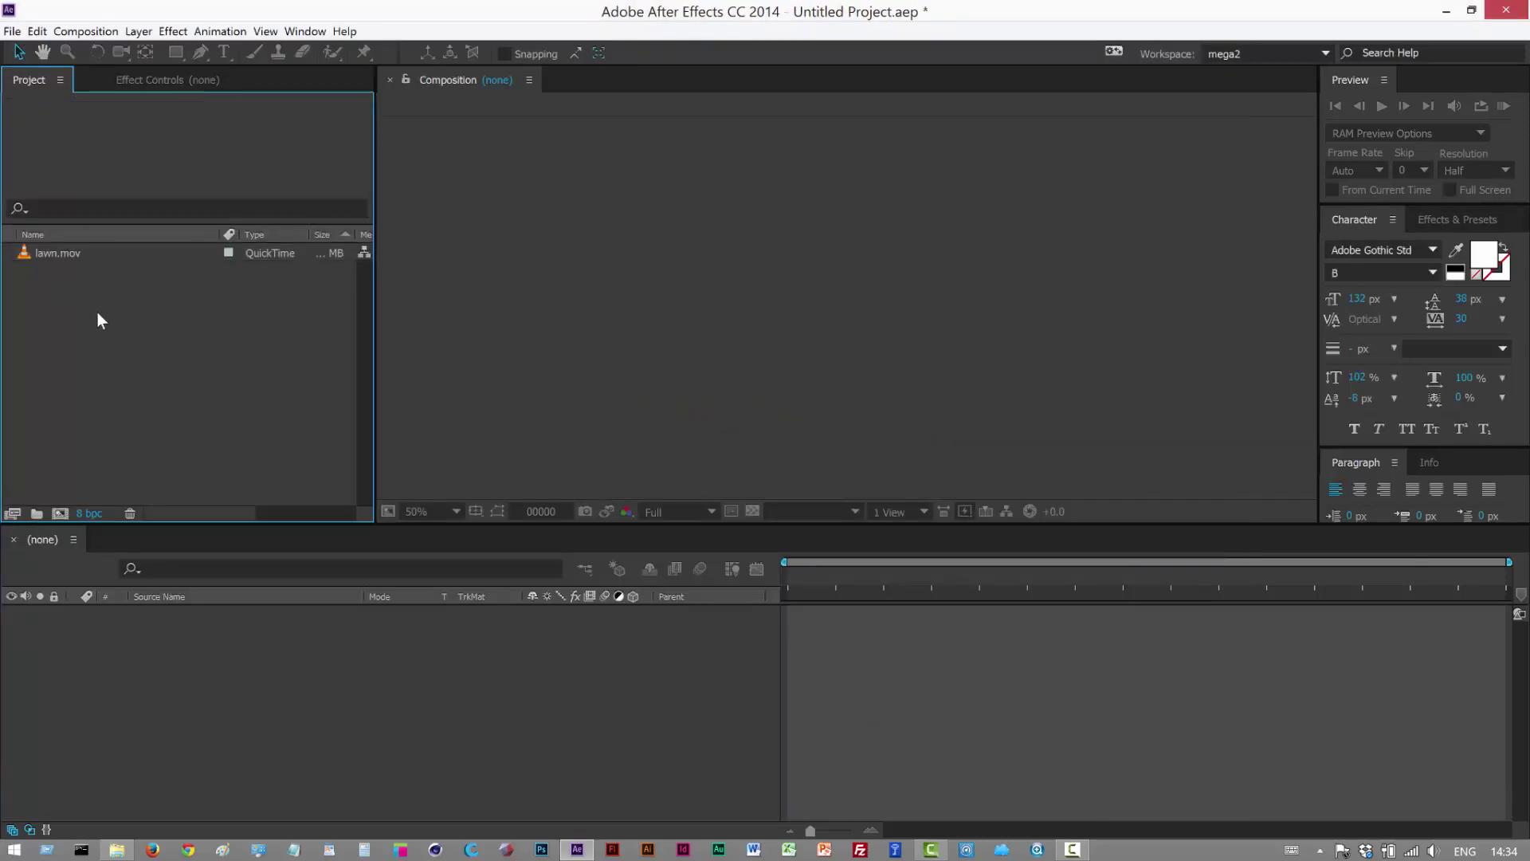
left_click(84, 254)
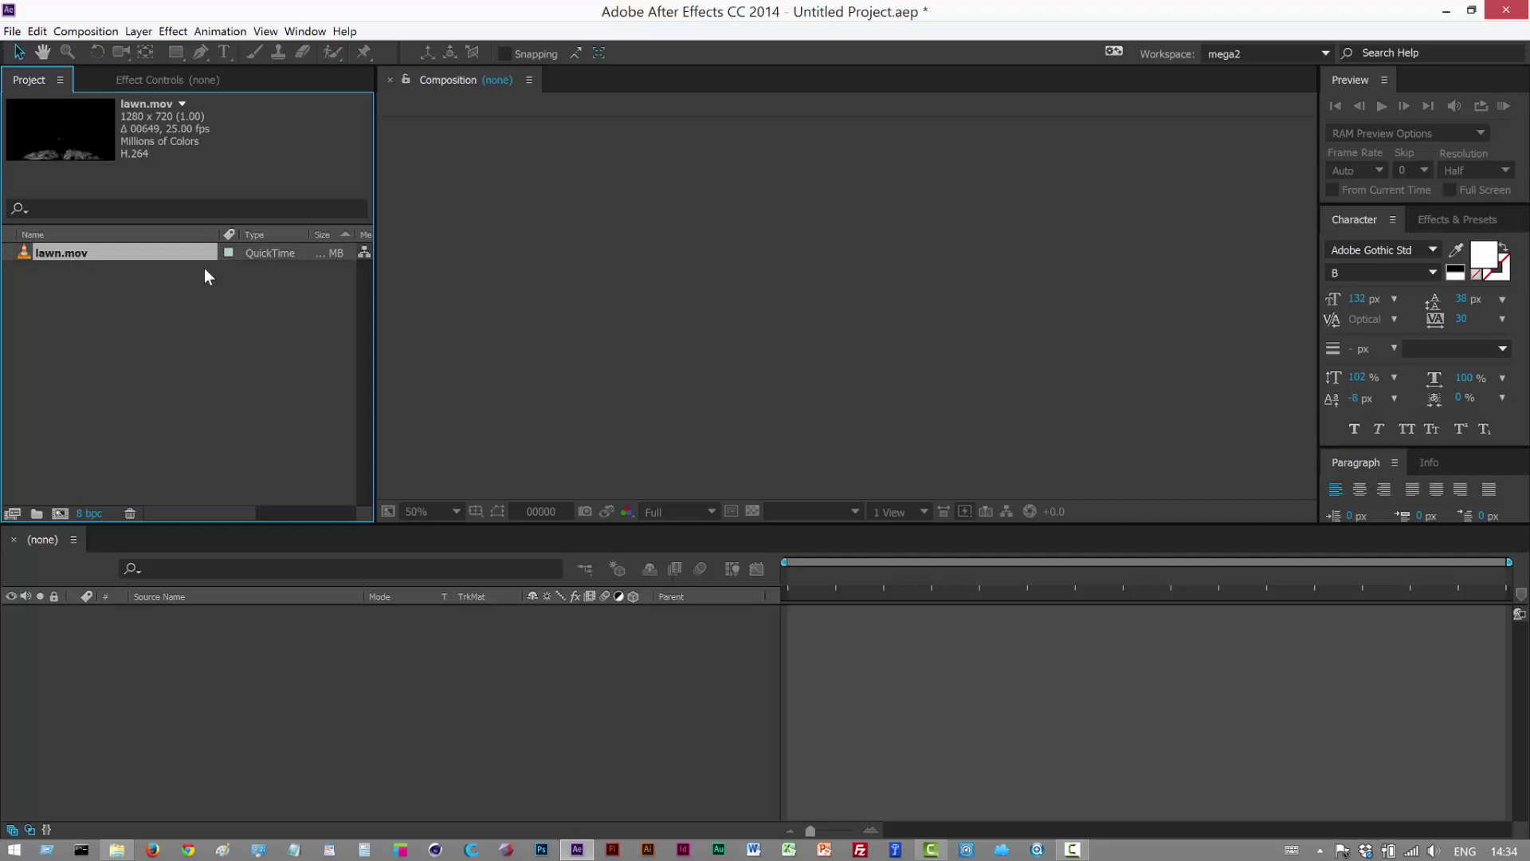
- Make a lawn composition from lawn.mov and scrub to around frame 10797 showing the face
left_click(64, 513)
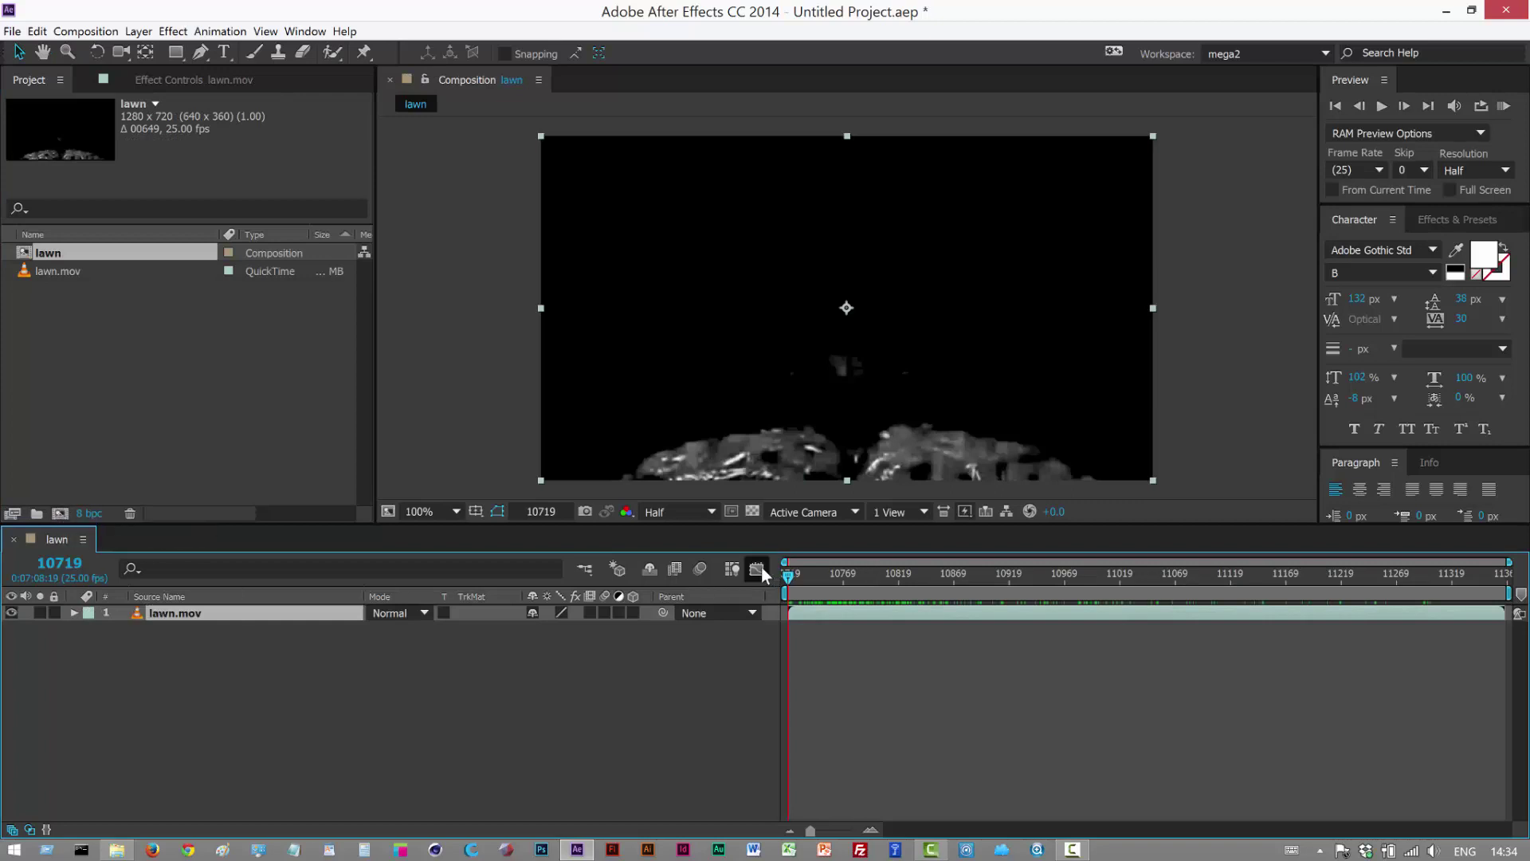
left_click_drag(787, 573, 846, 594)
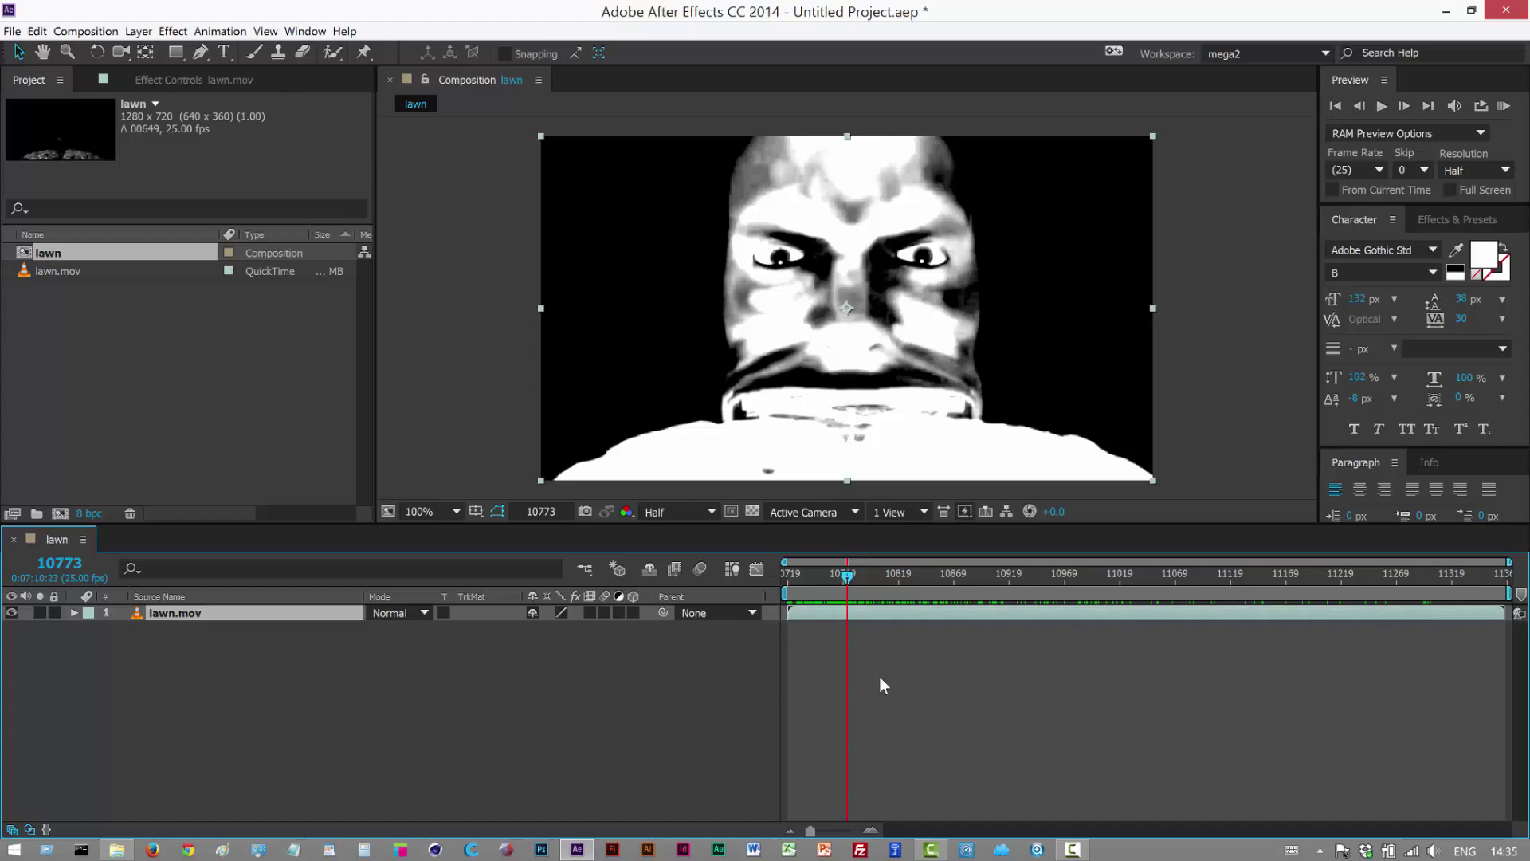
left_click_drag(1028, 588, 848, 590)
- Return to frame 10781 and add a comp-sized 1280 x 720 solid named form
left_click(411, 421)
left_click(141, 33)
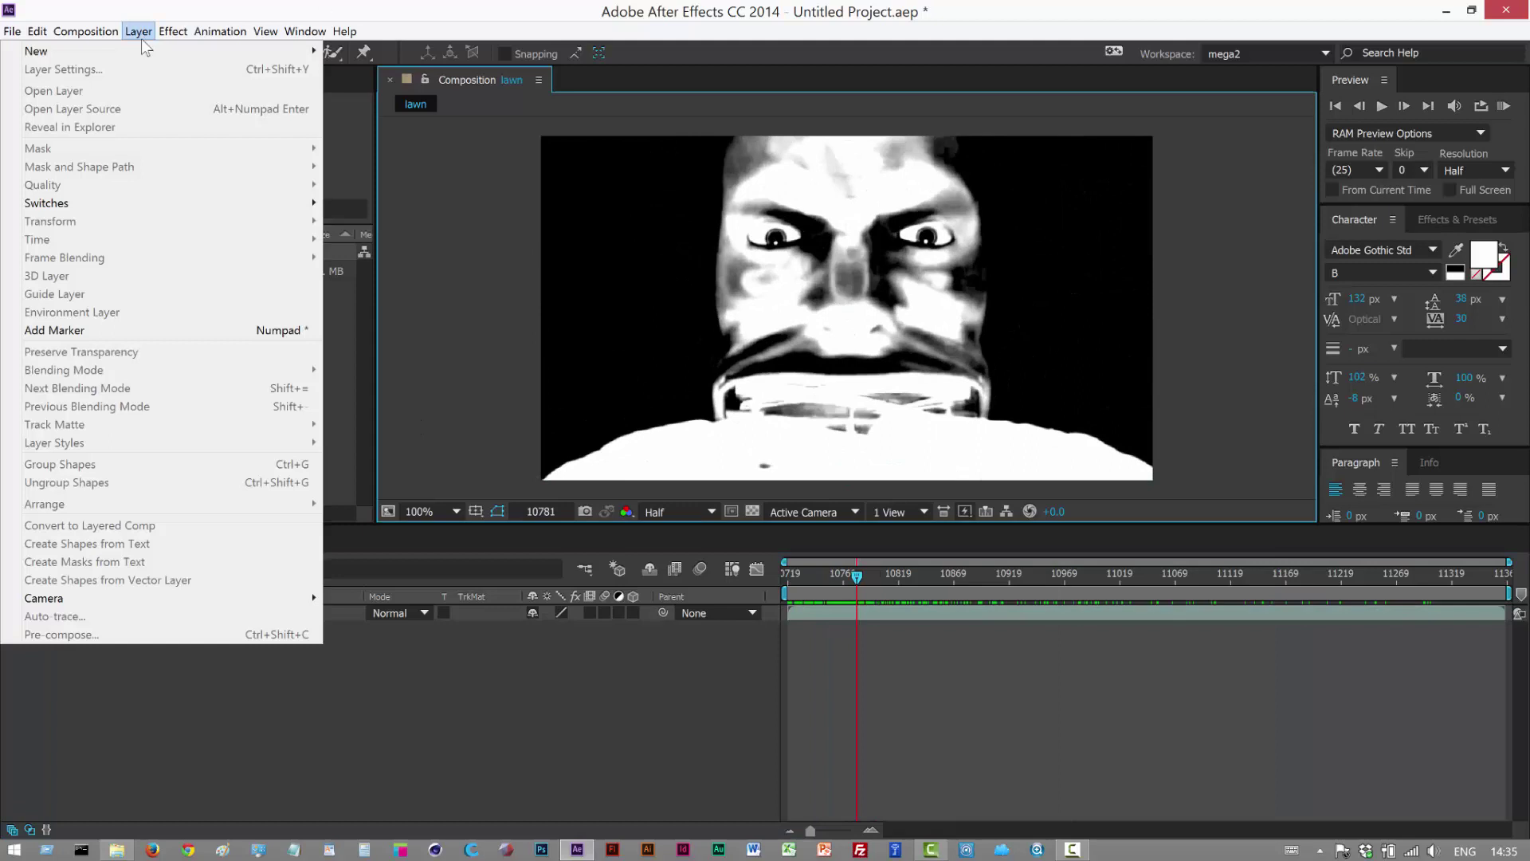
mouse_move(120, 50)
left_click(358, 69)
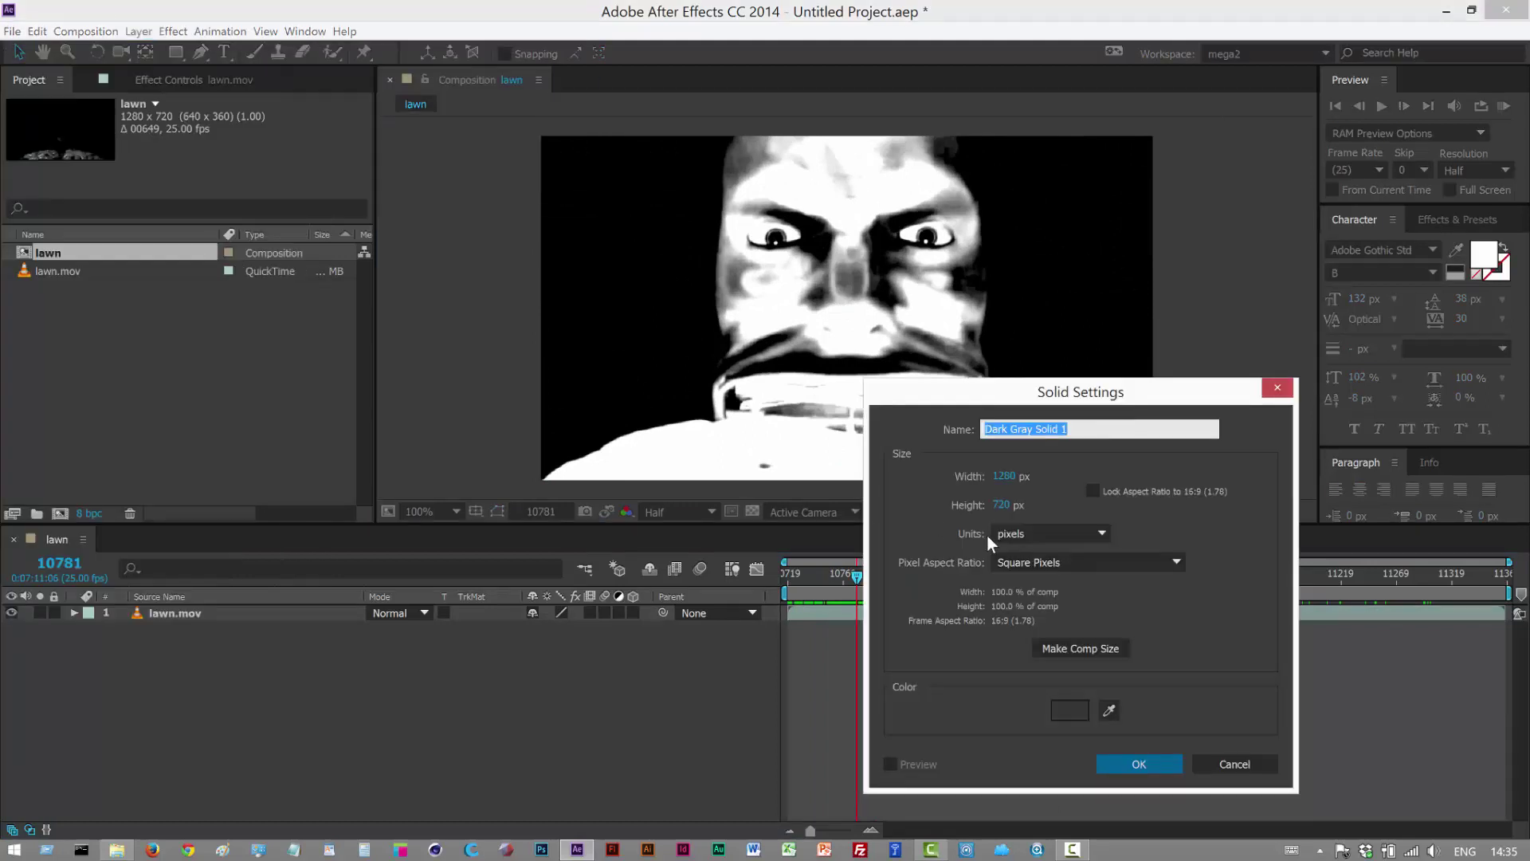
type("form")
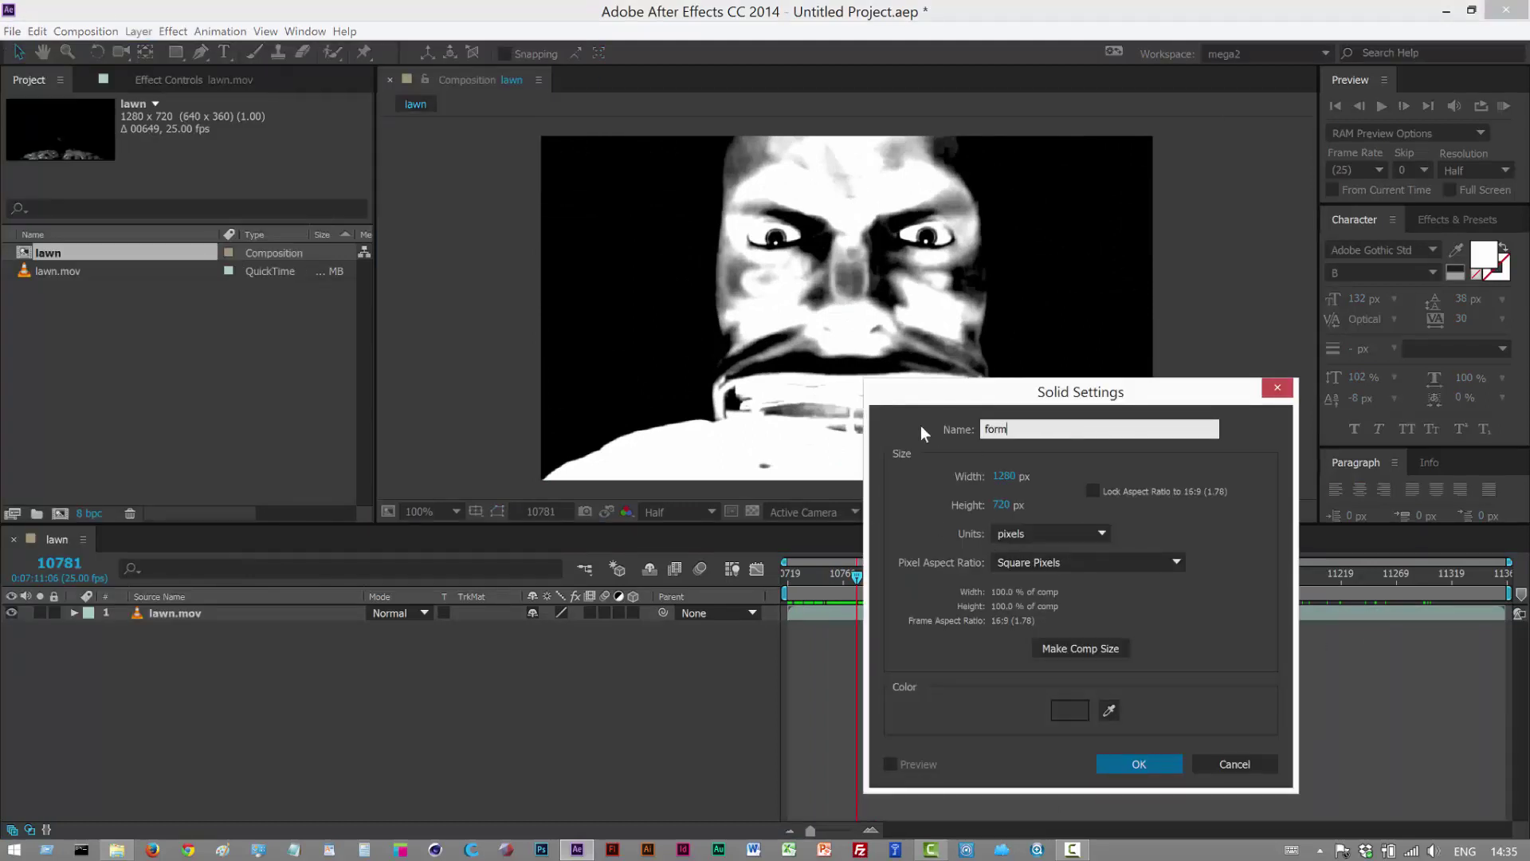
left_click(1162, 763)
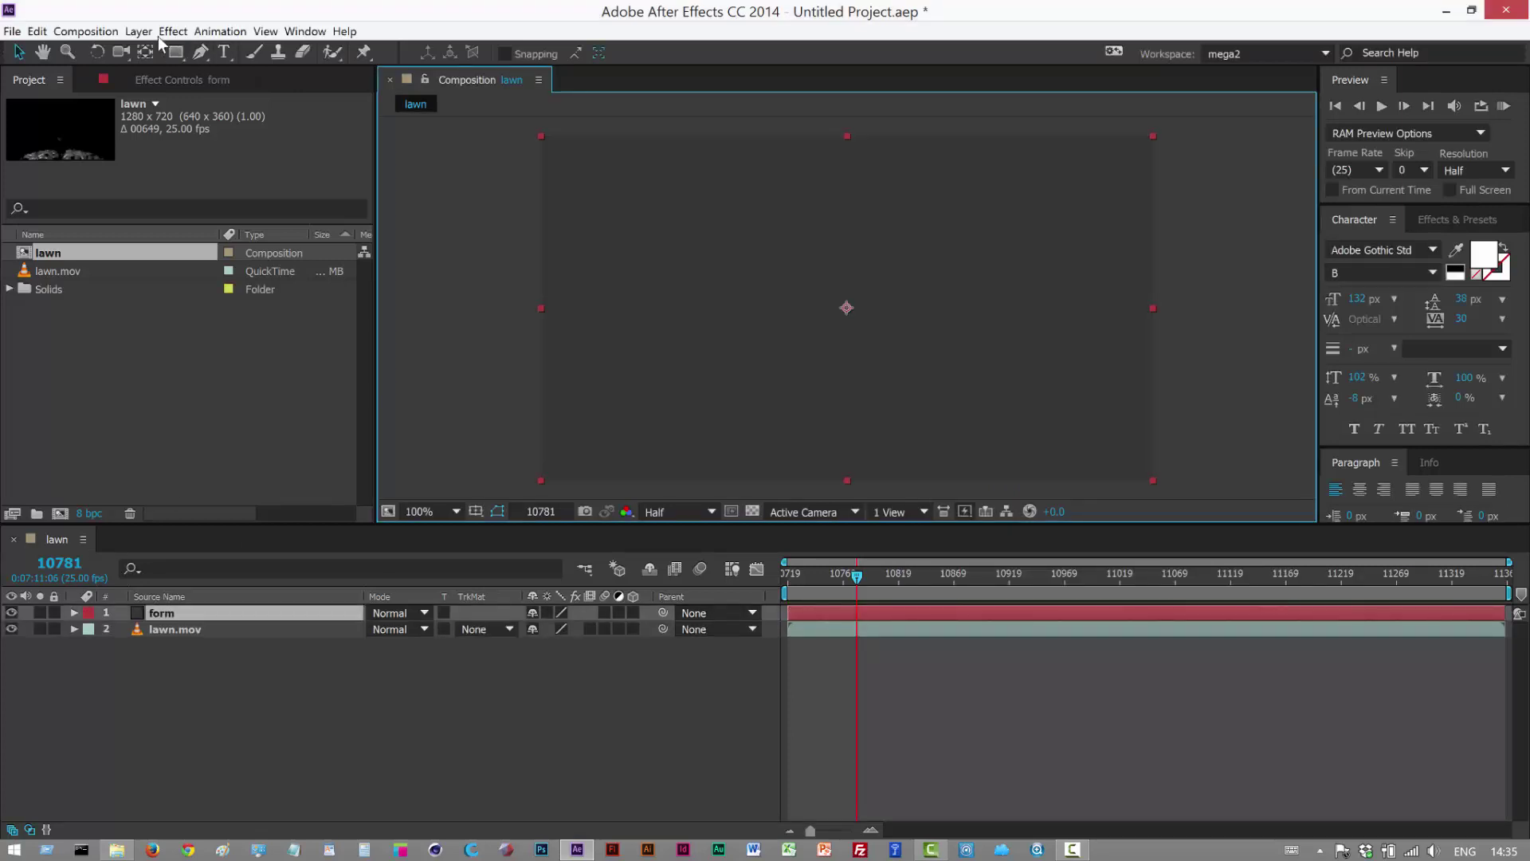
- Apply Effect > Trapcode > Form to the form solid and turn off lawn.mov's visibility
left_click(142, 32)
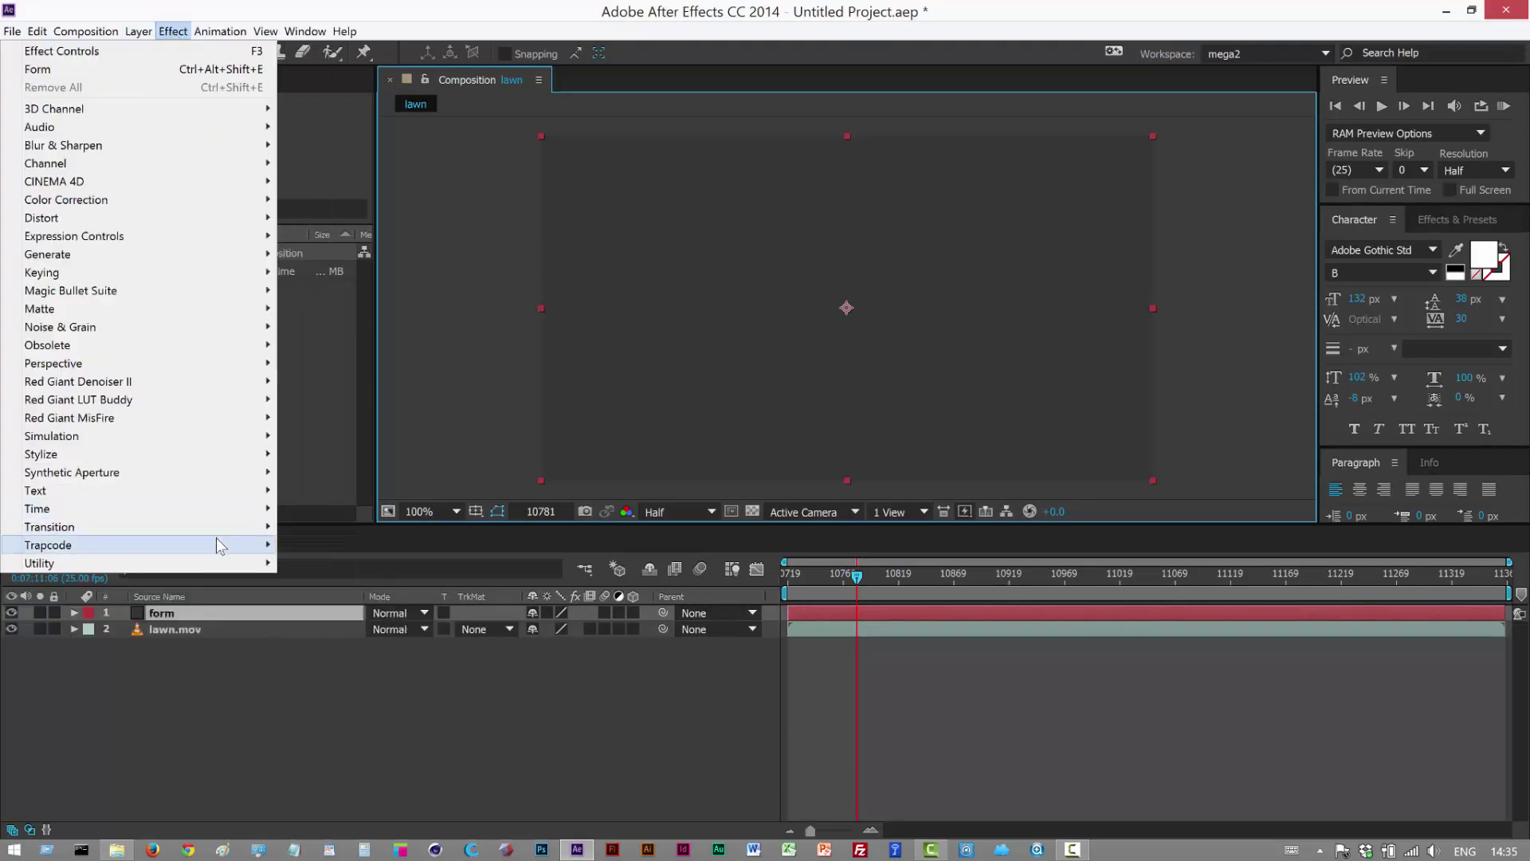
mouse_move(217, 542)
left_click(341, 582)
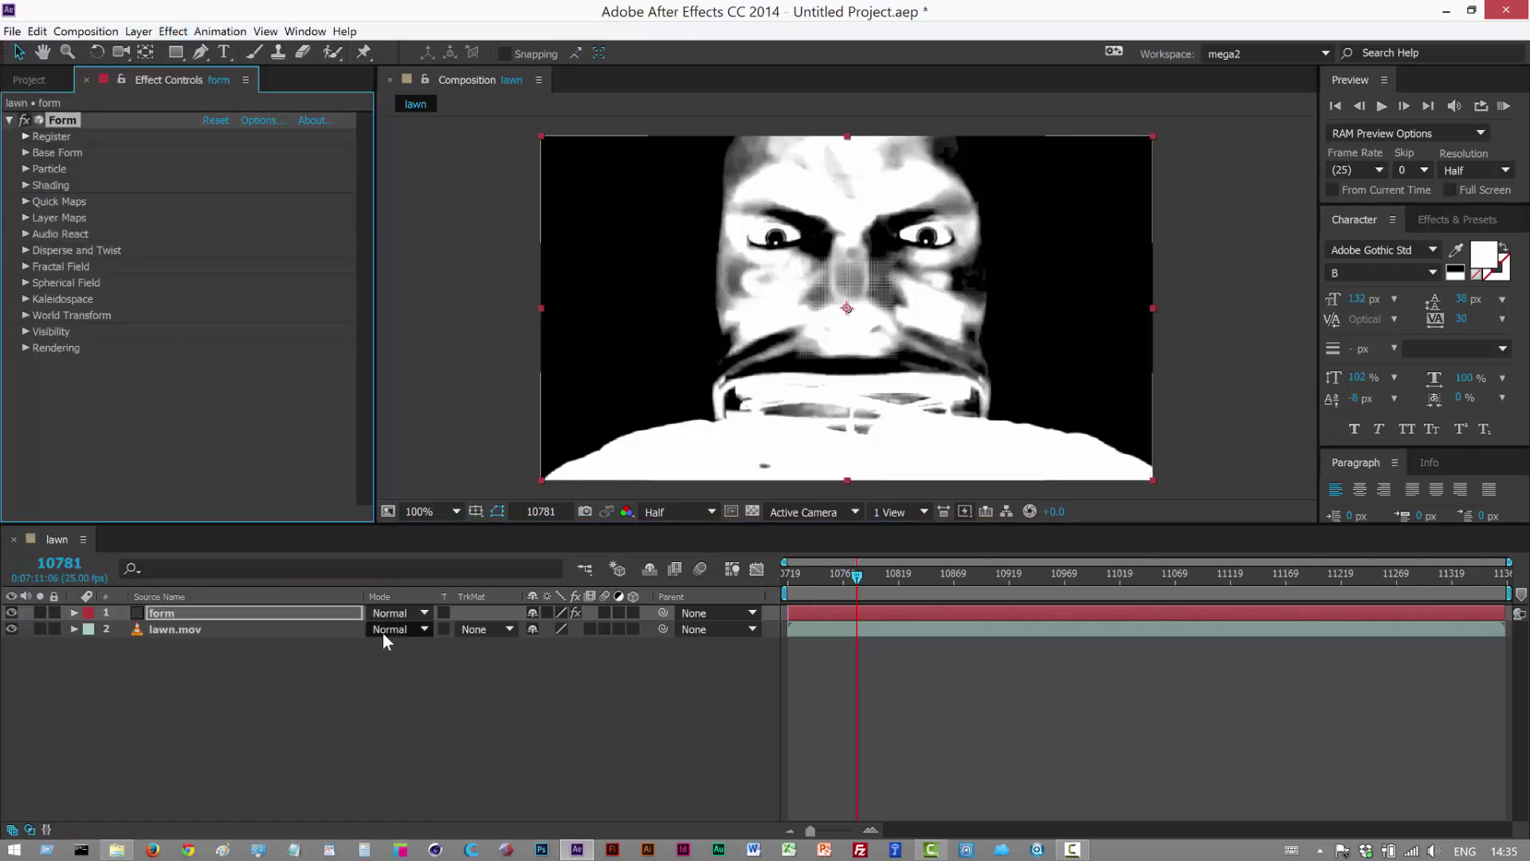
left_click(12, 629)
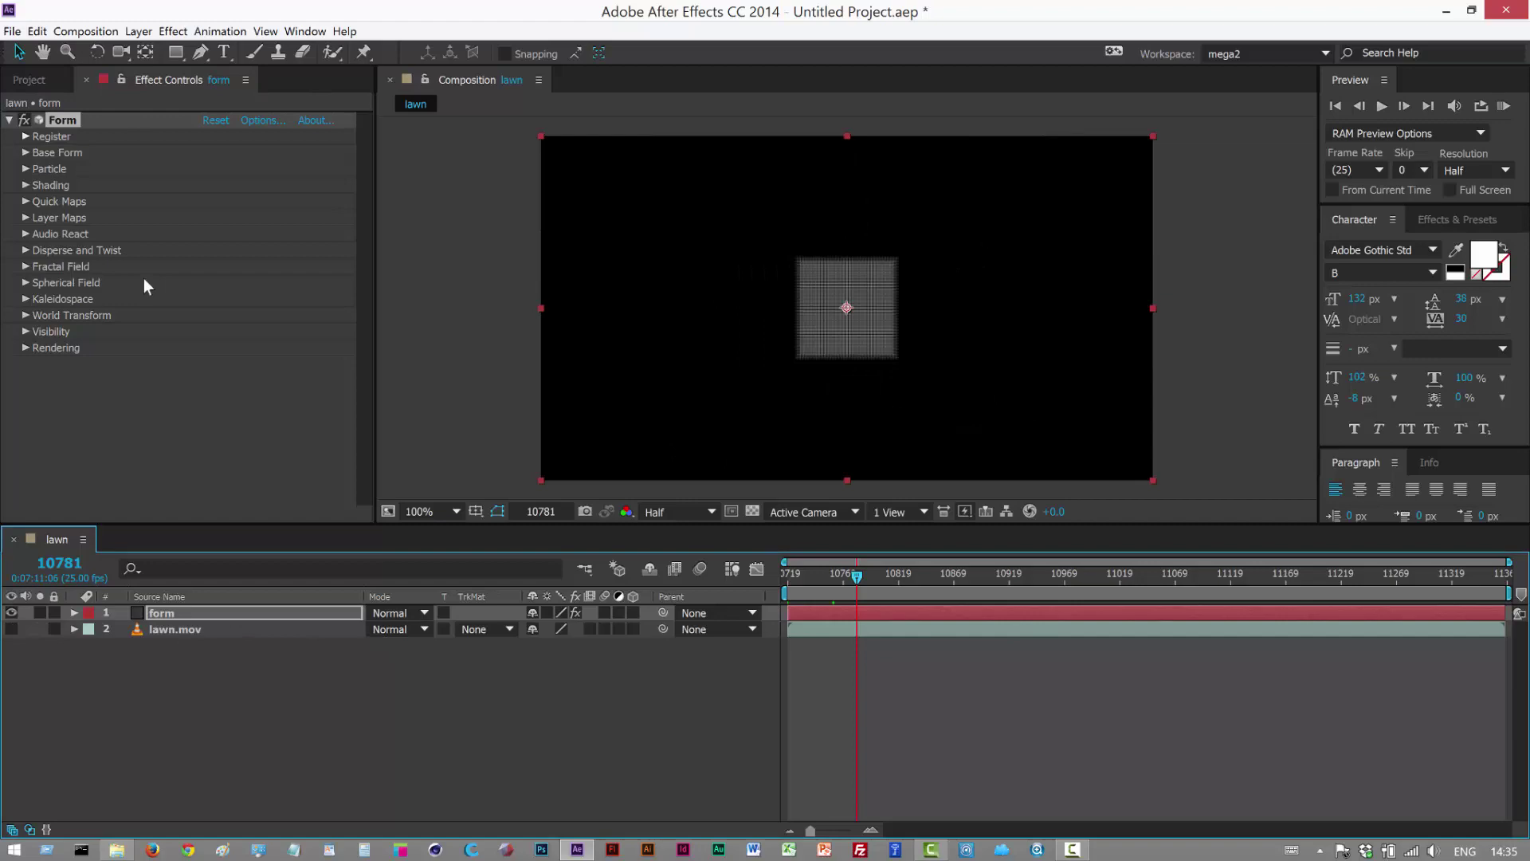
- Set Base Form Size X to 1280, Size Y to 720 and Size Z to 12
left_click(26, 153)
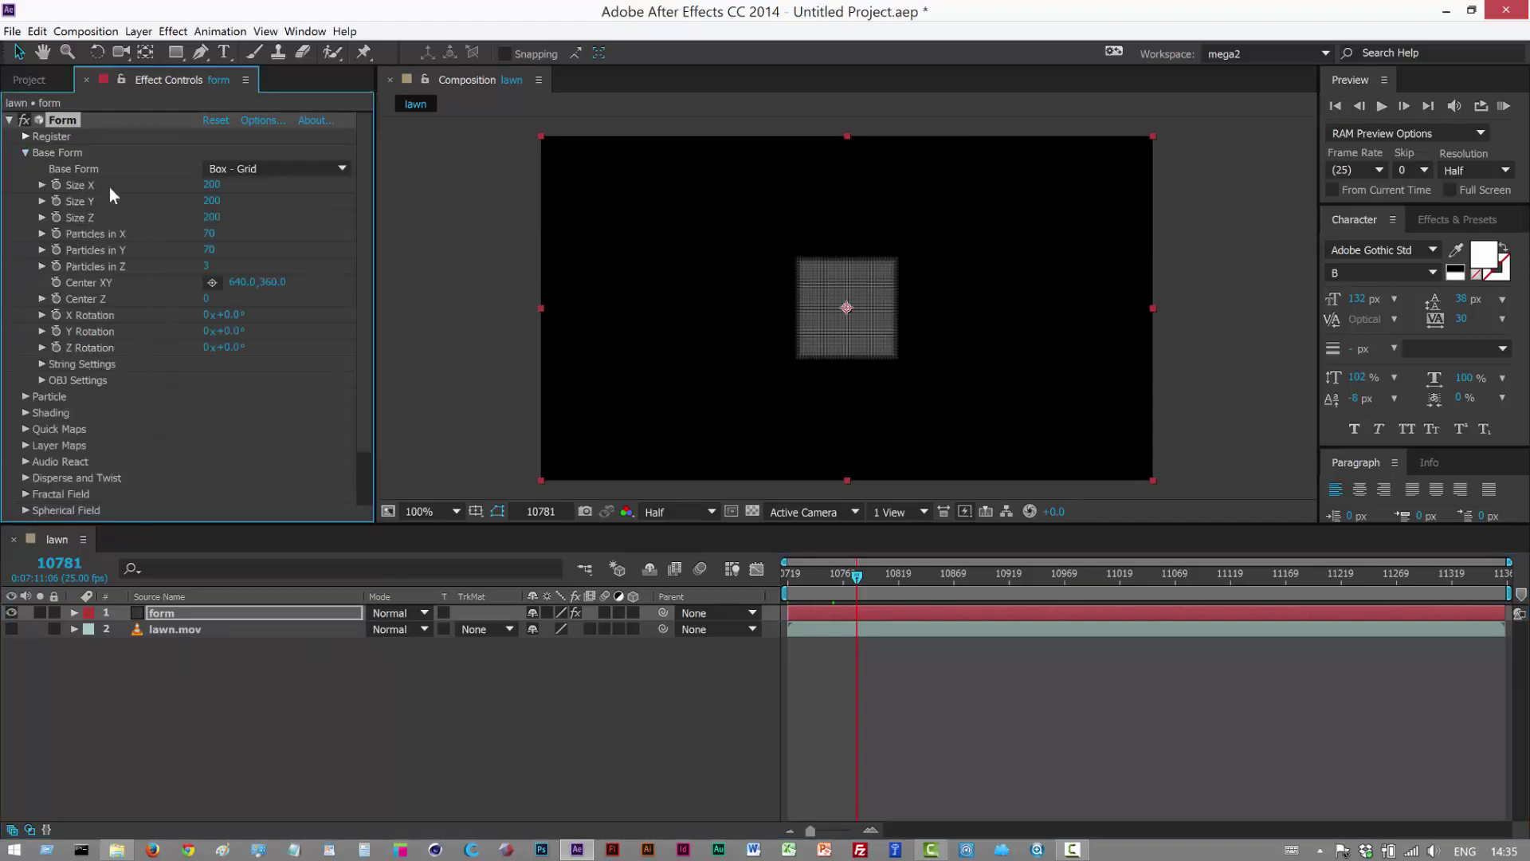
left_click(211, 184)
type("12")
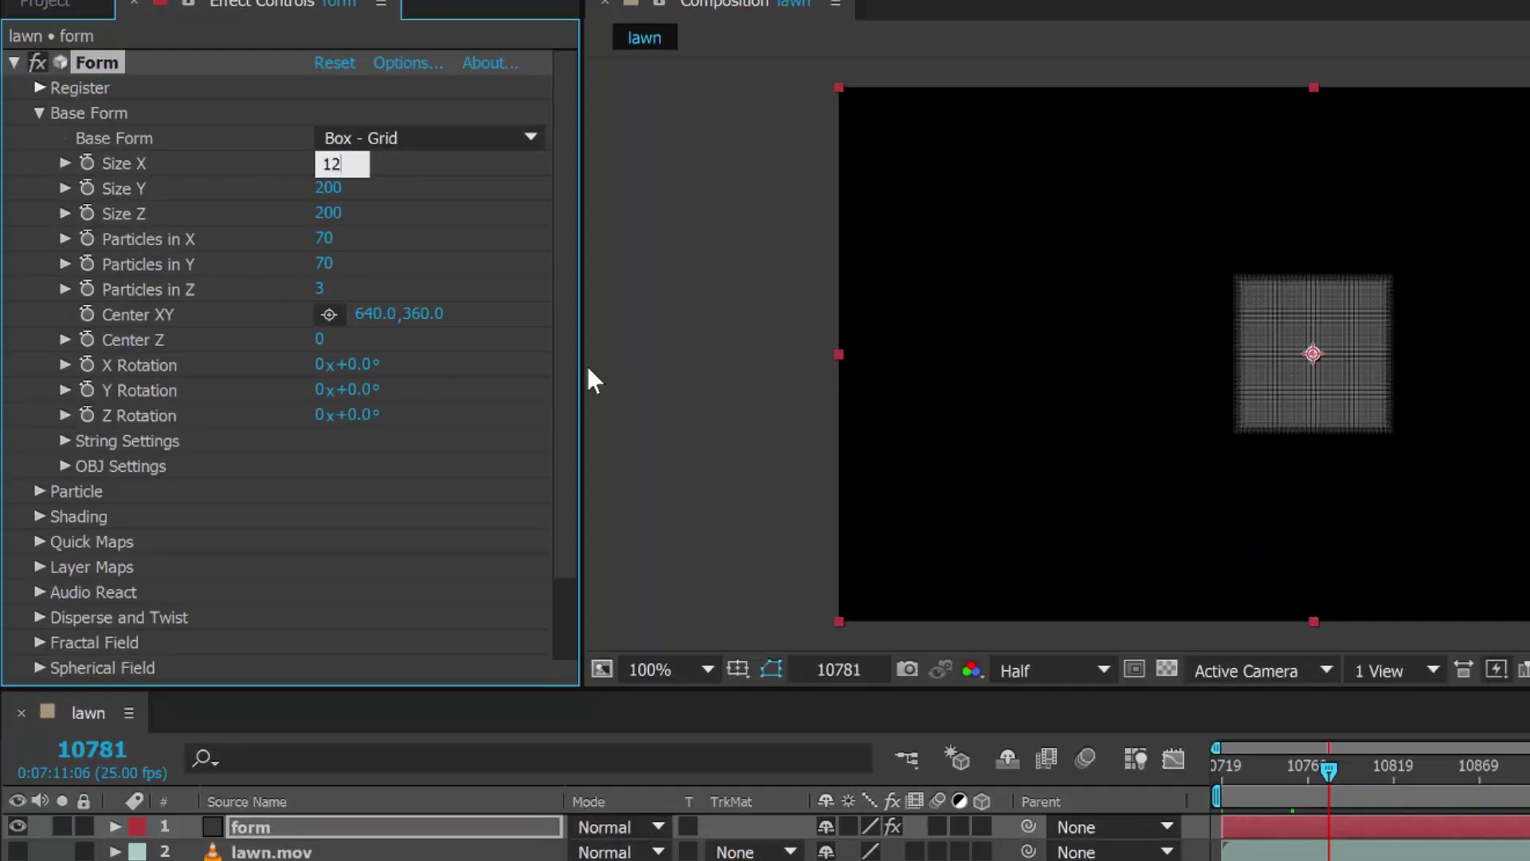
type("80")
left_click(471, 232)
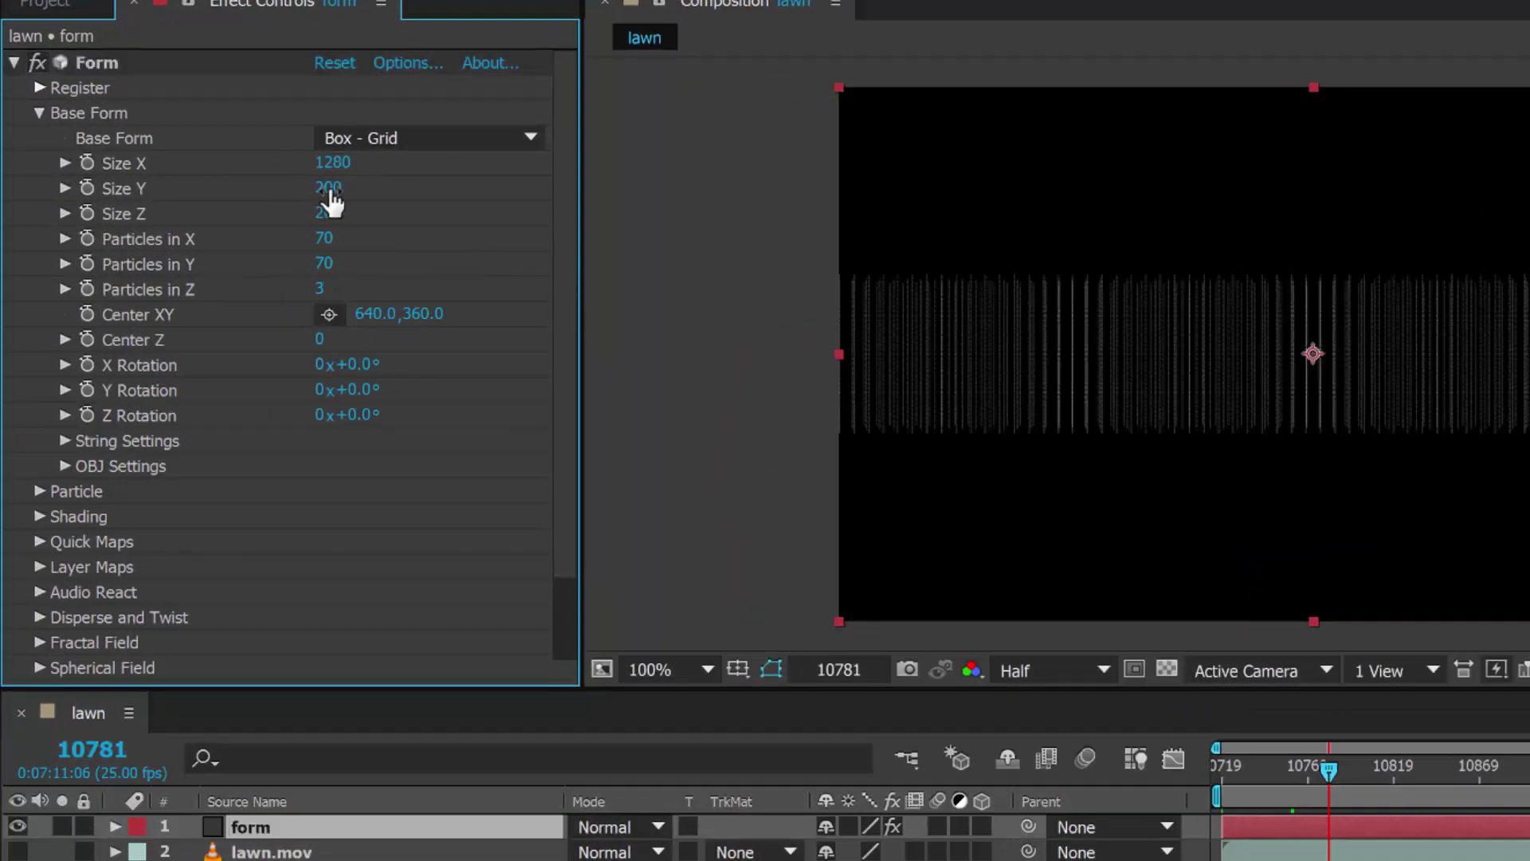
left_click(330, 191)
type("720")
left_click(421, 239)
left_click(328, 213)
type("1")
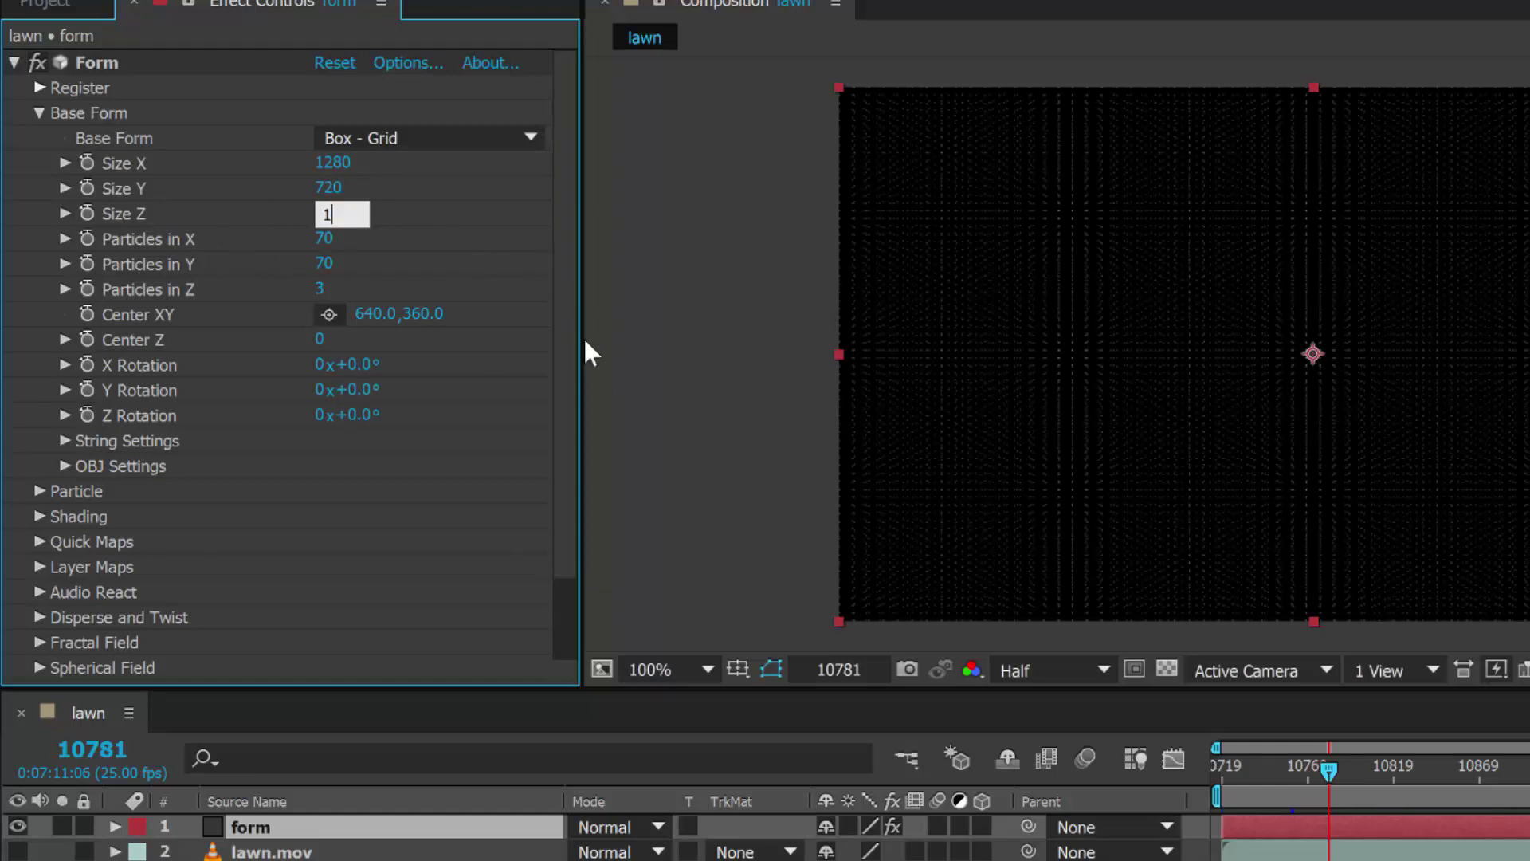
type("2")
left_click(510, 289)
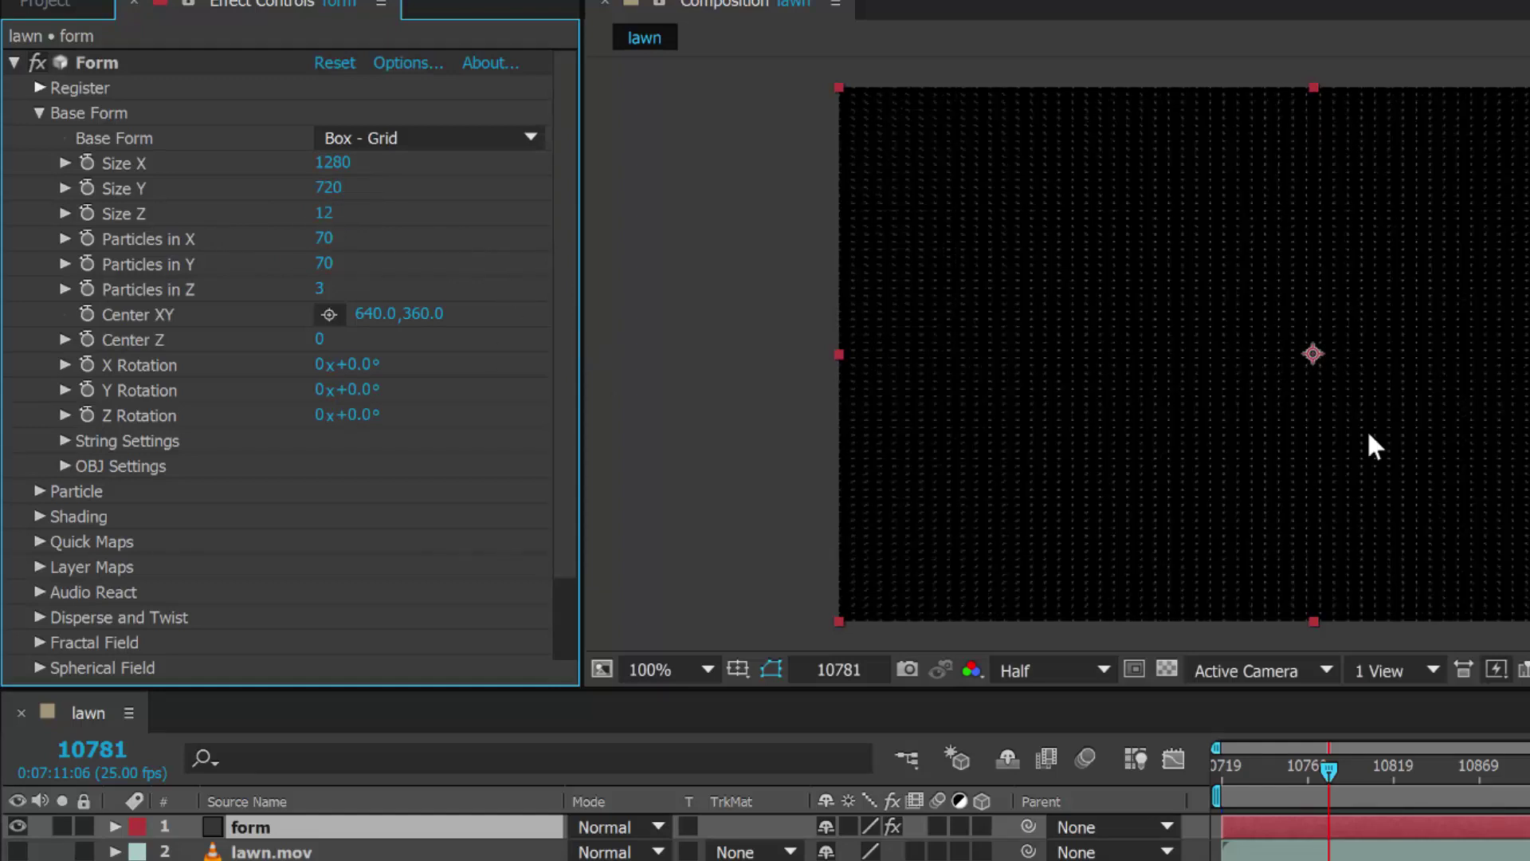
- Set the Particle group's Size to 4
left_click(37, 491)
scroll(32, 499, "down", 2)
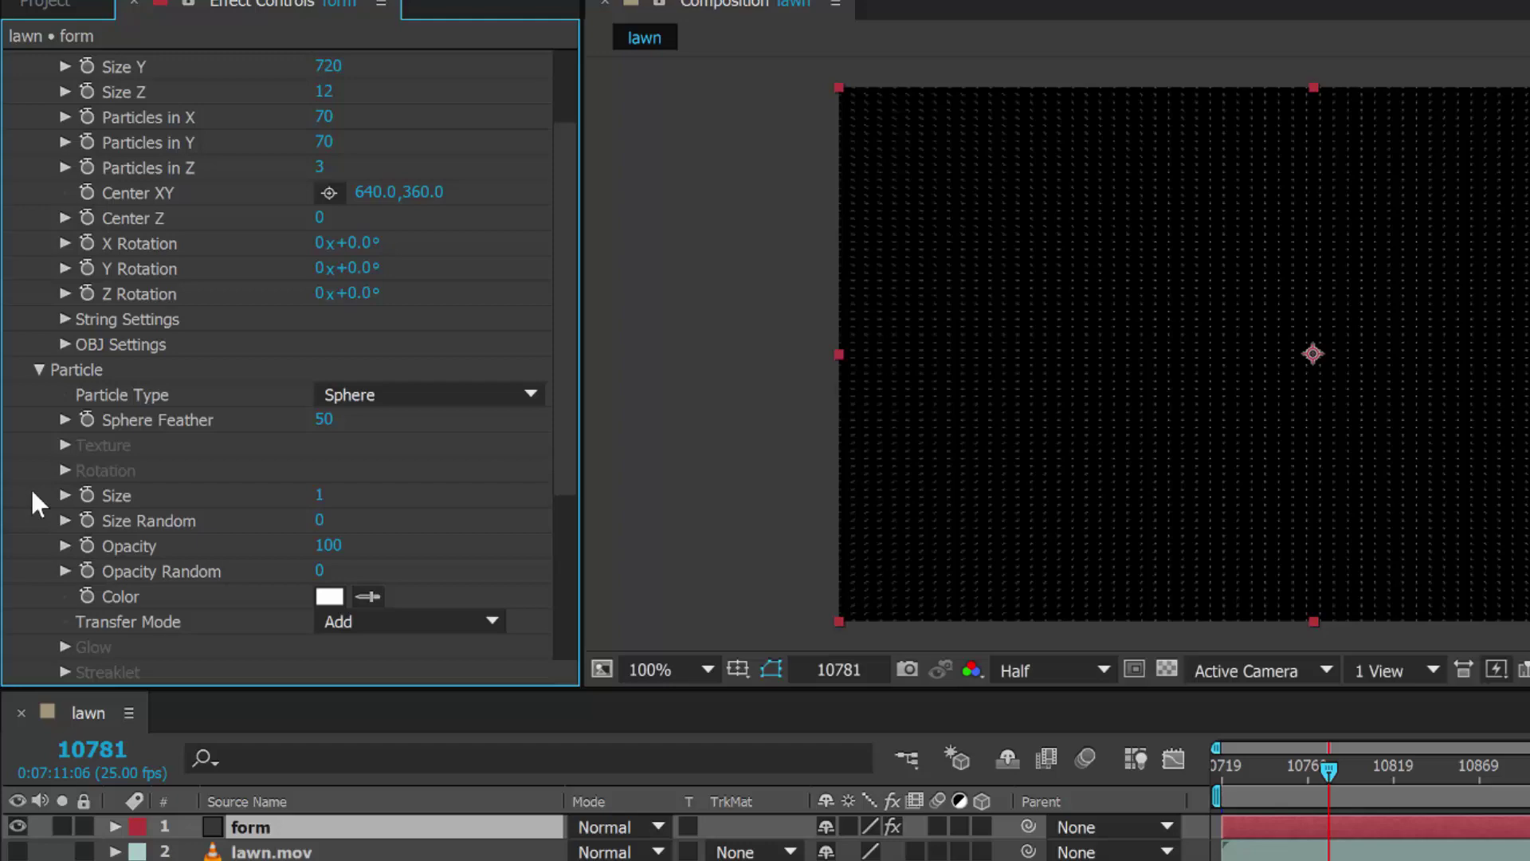
left_click(323, 496)
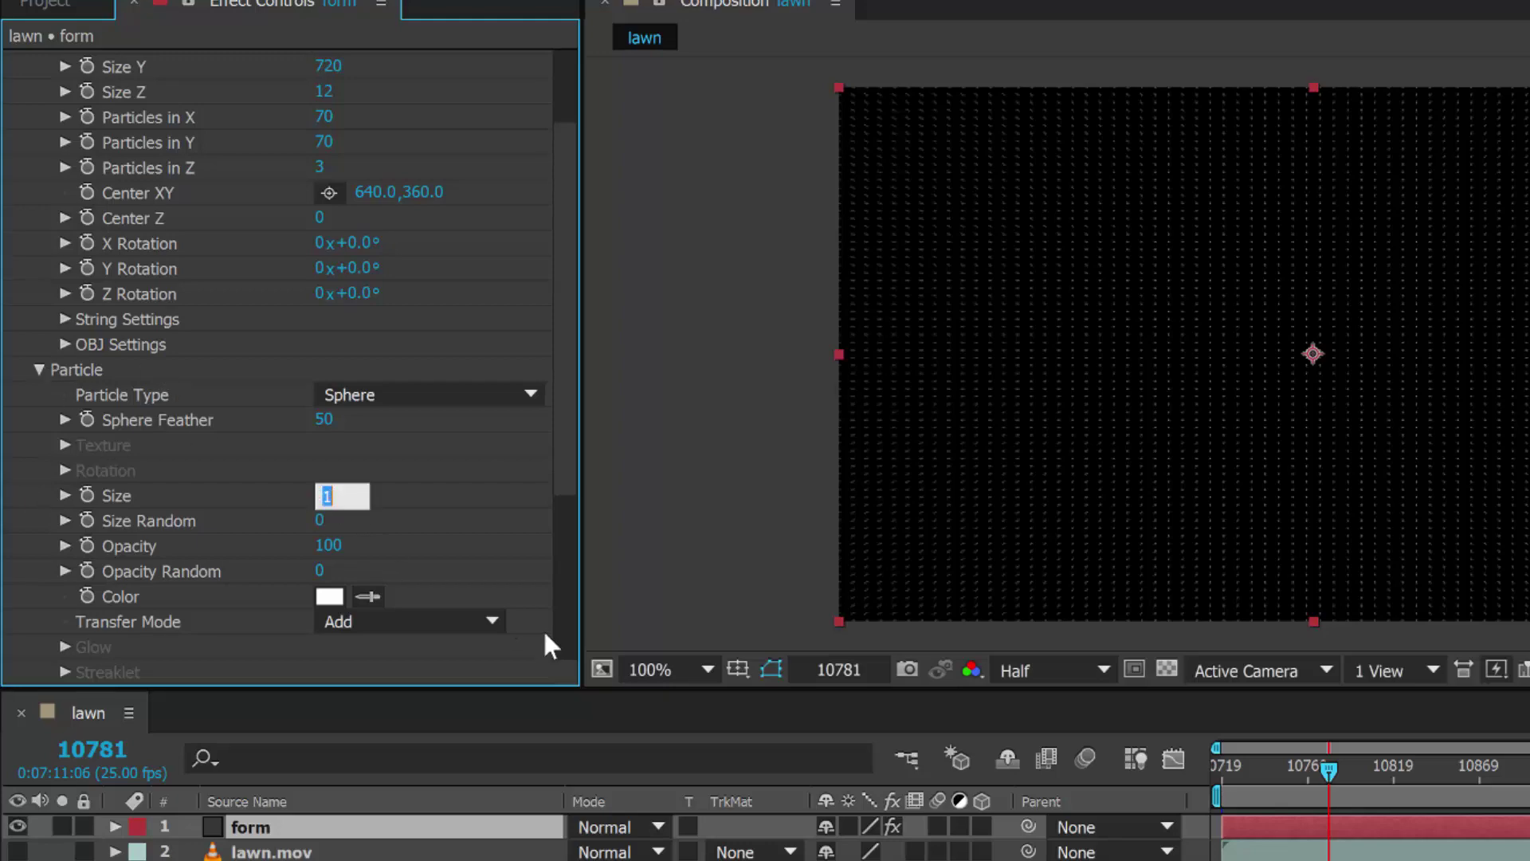
type("4")
key("Return")
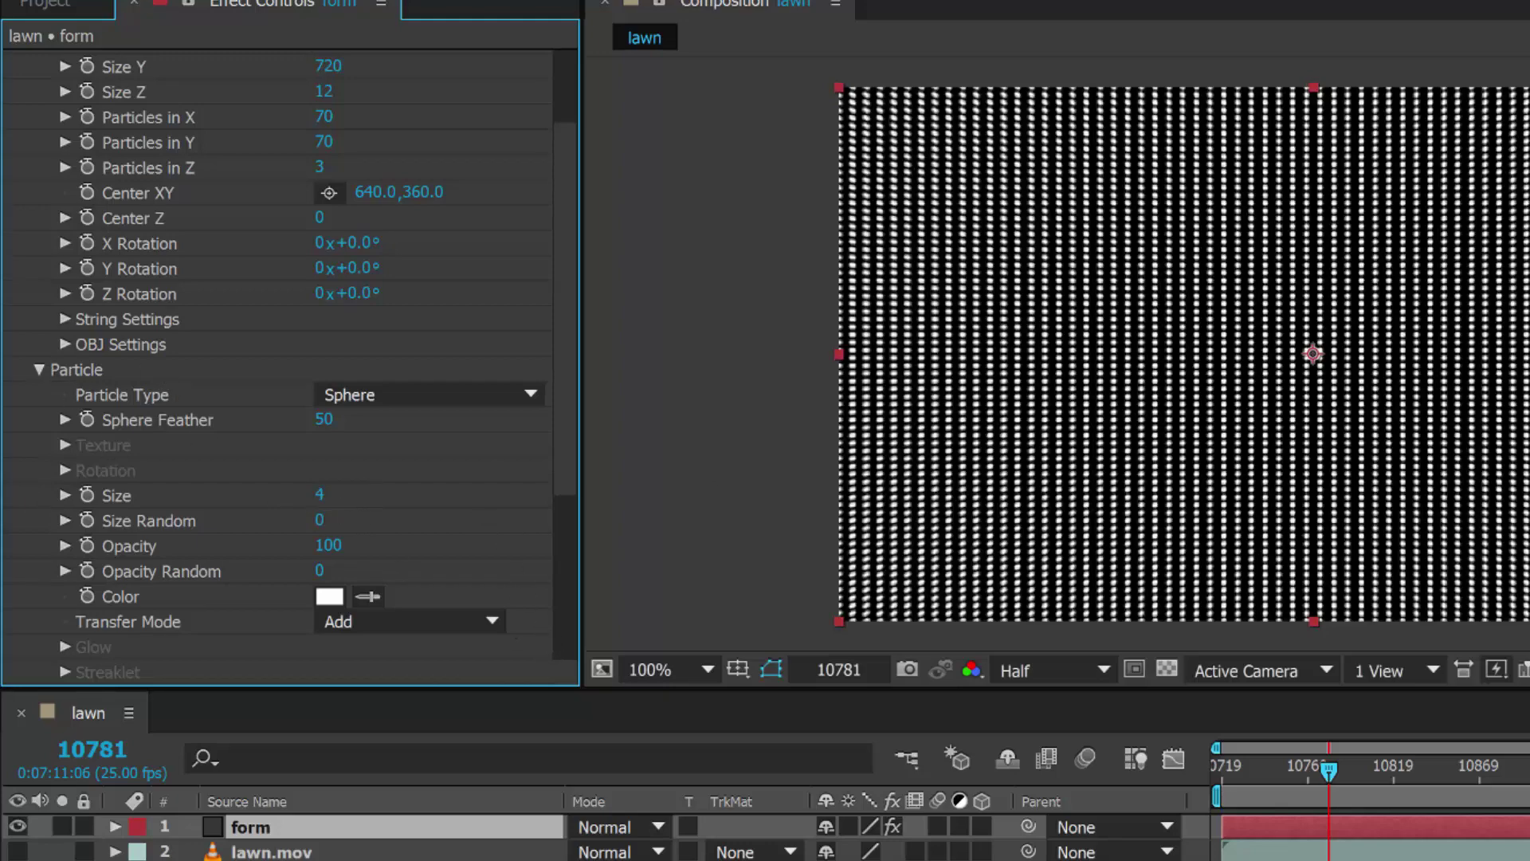
scroll(577, 398, "up", 5)
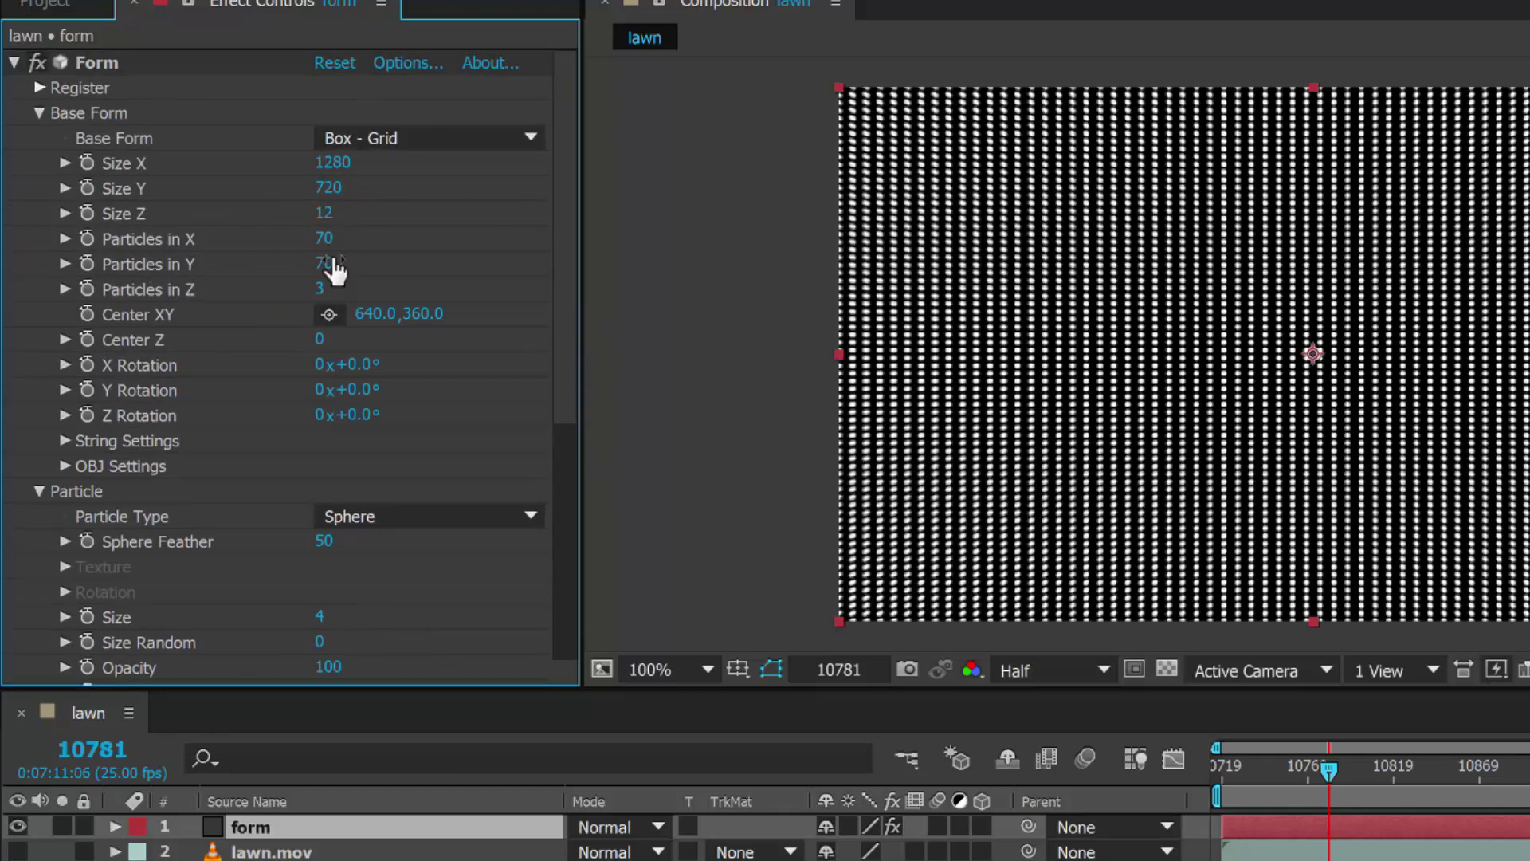
- Set Base Form Particles in X to 90 and Particles in Y to 60
left_click_drag(324, 238, 243, 207)
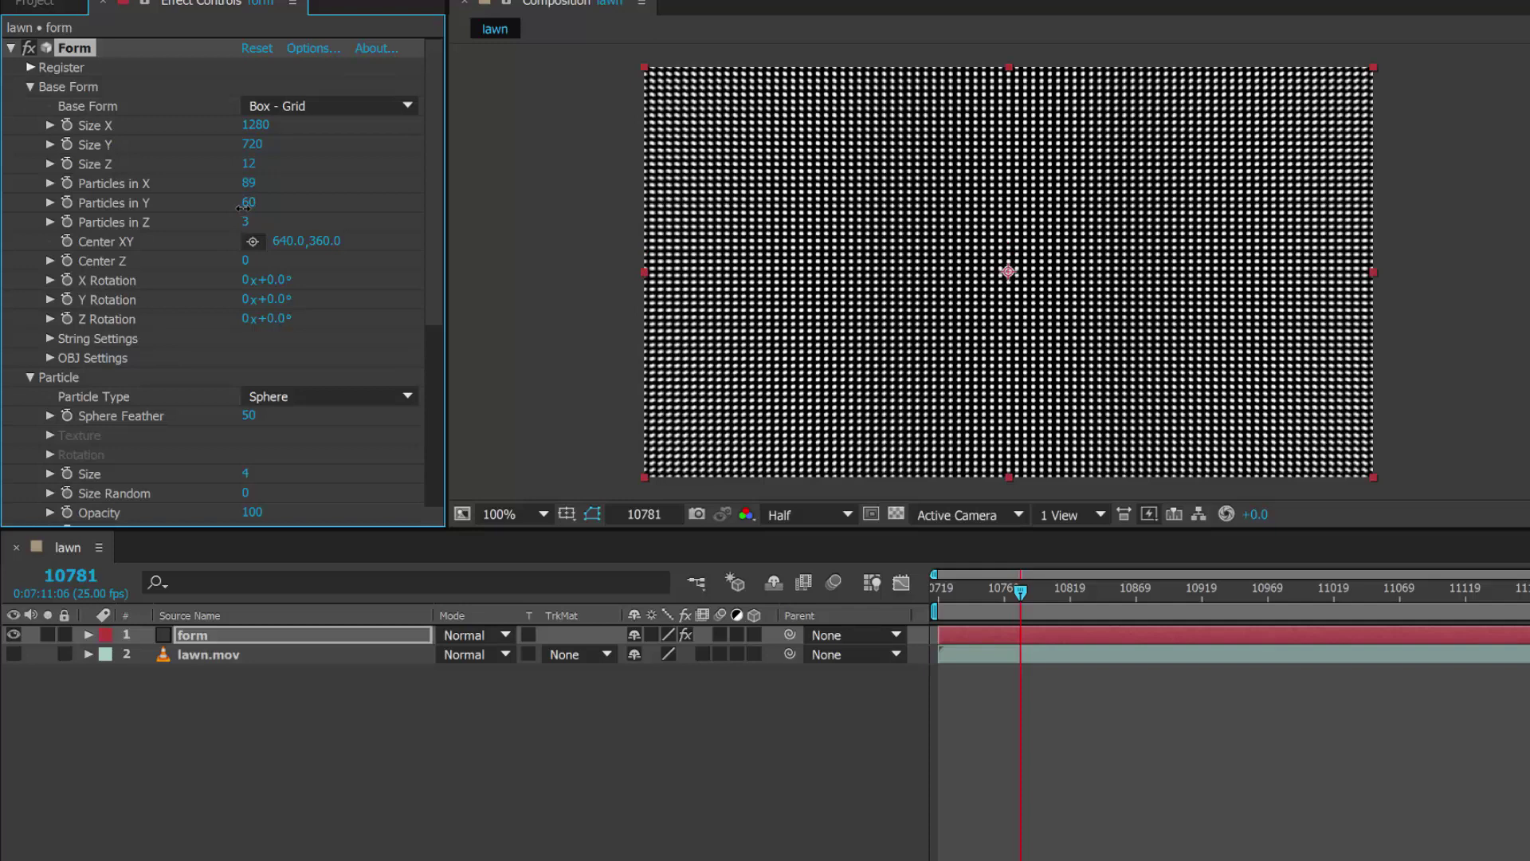
left_click(252, 182)
key("Return")
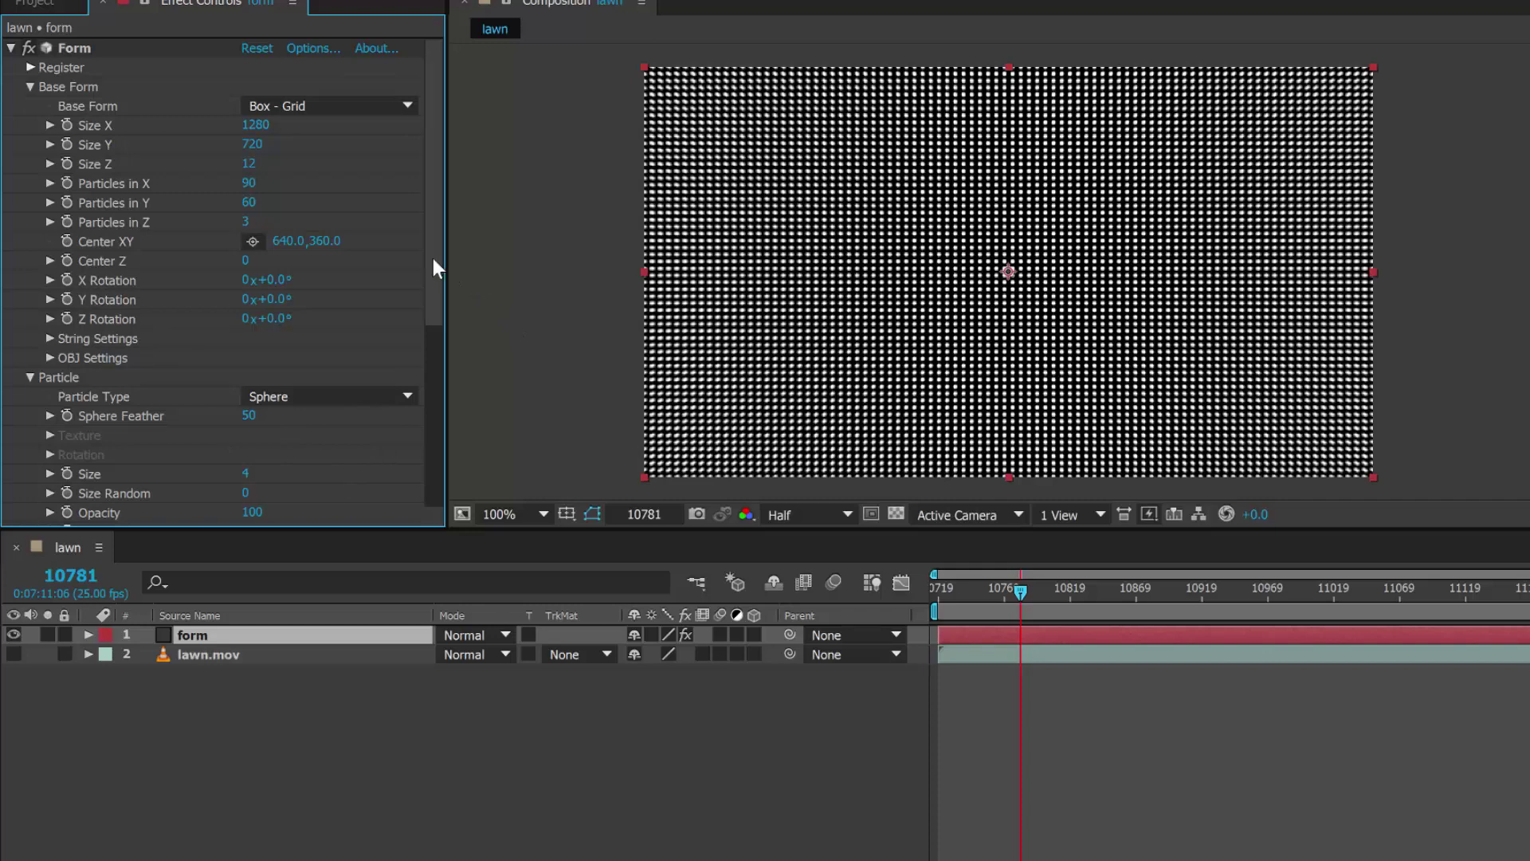
- Set the Color and Alpha layer map to 2. lawn.mov mapped over XY, then preview other frames
left_click(29, 377)
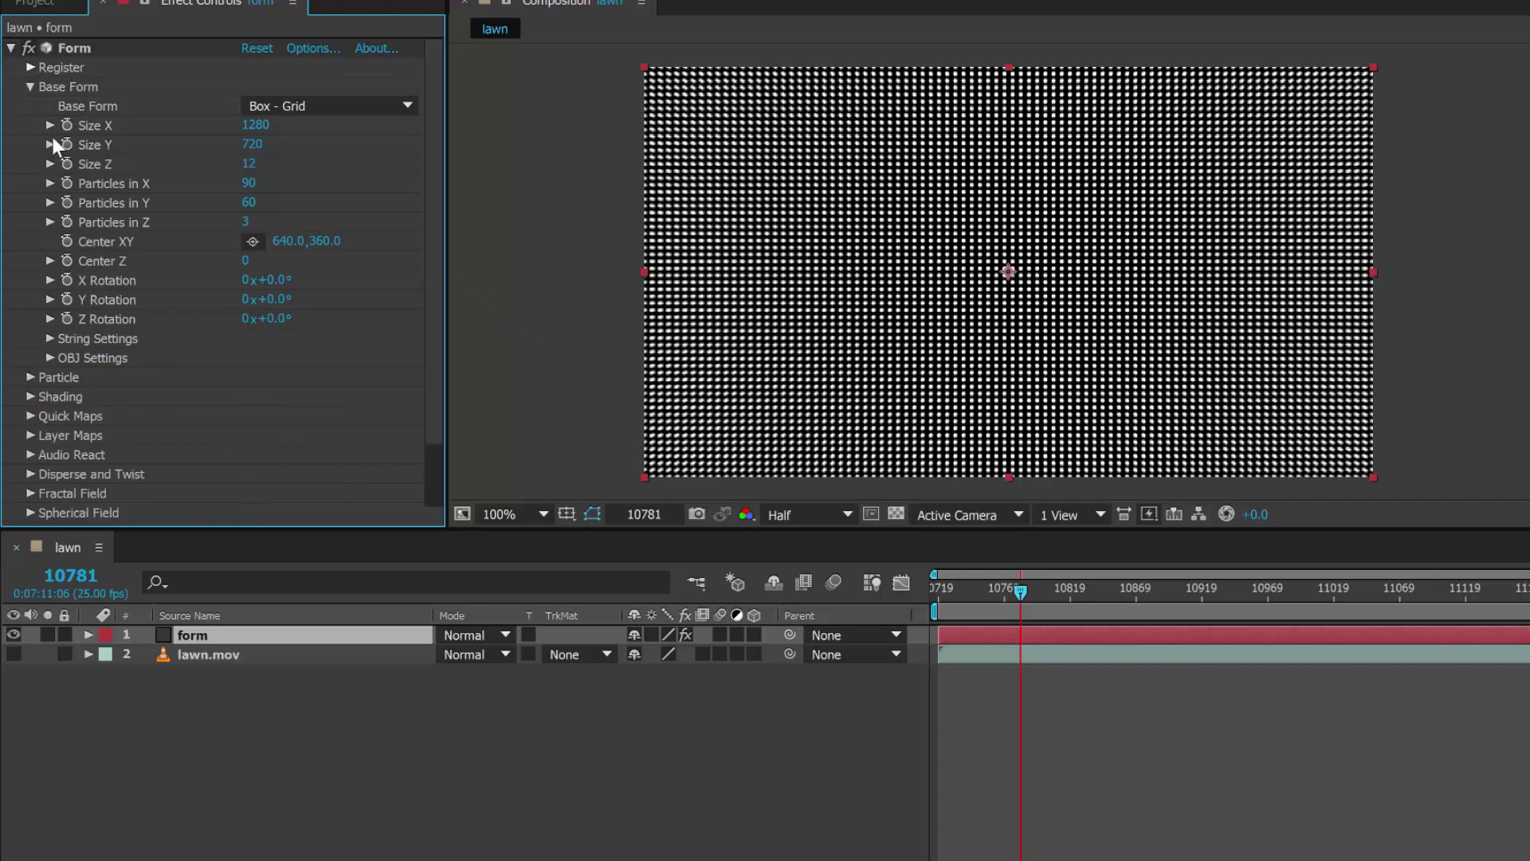
left_click(29, 86)
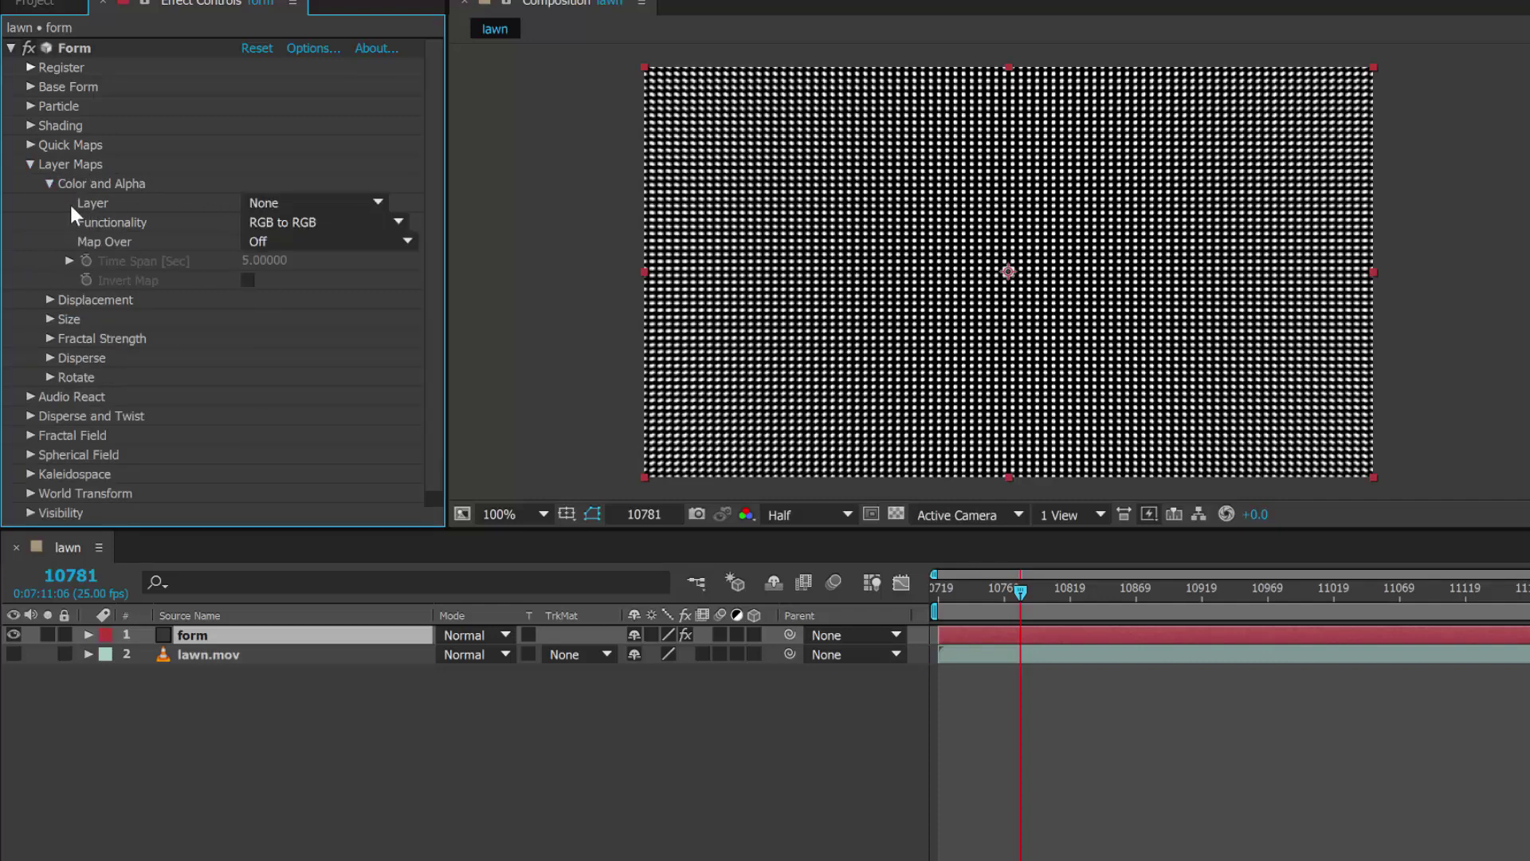
left_click(279, 204)
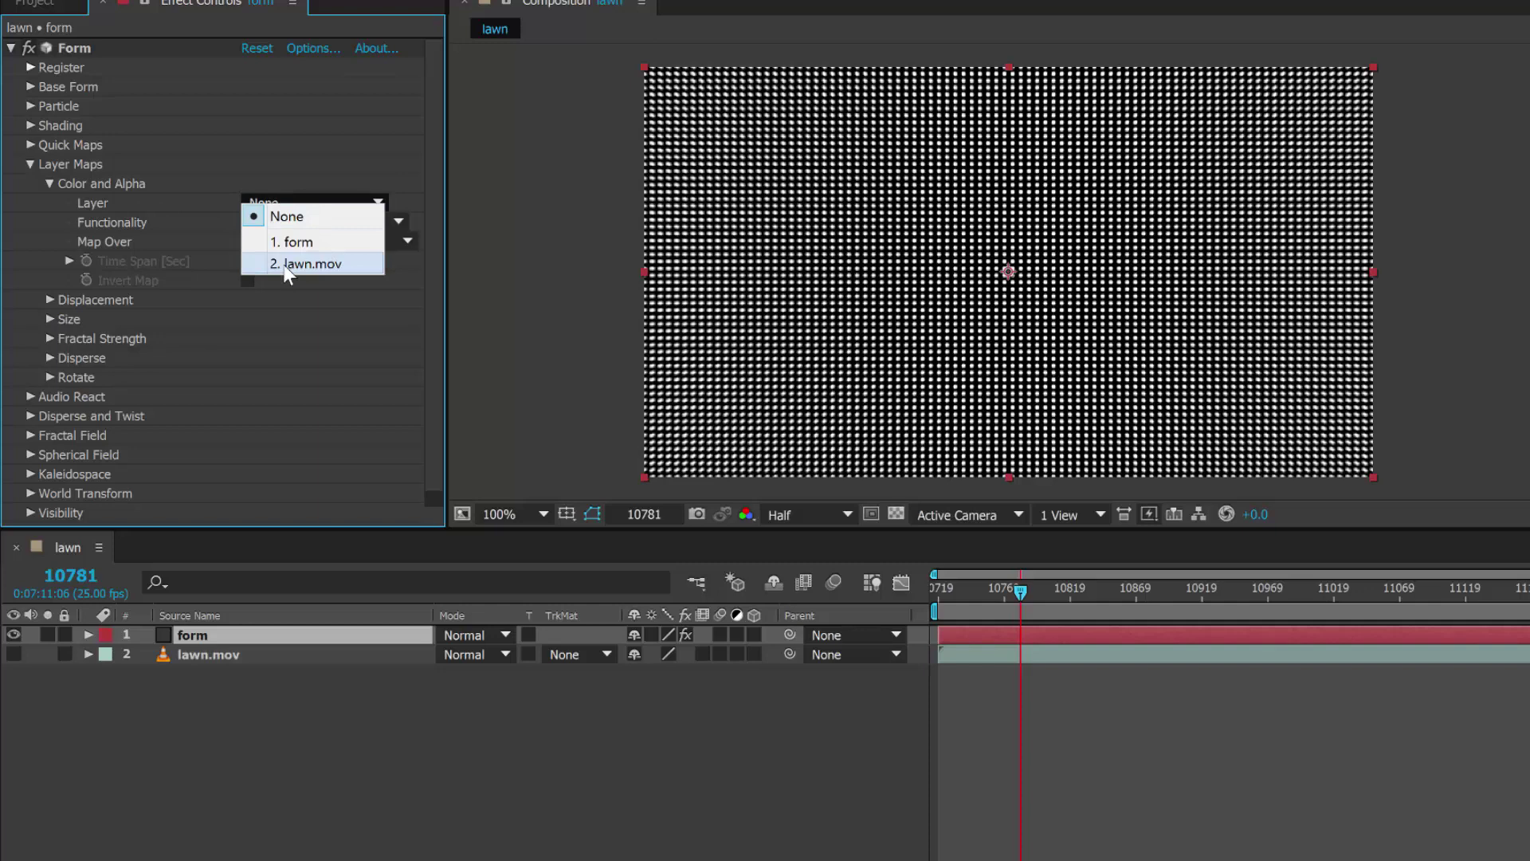
left_click(323, 264)
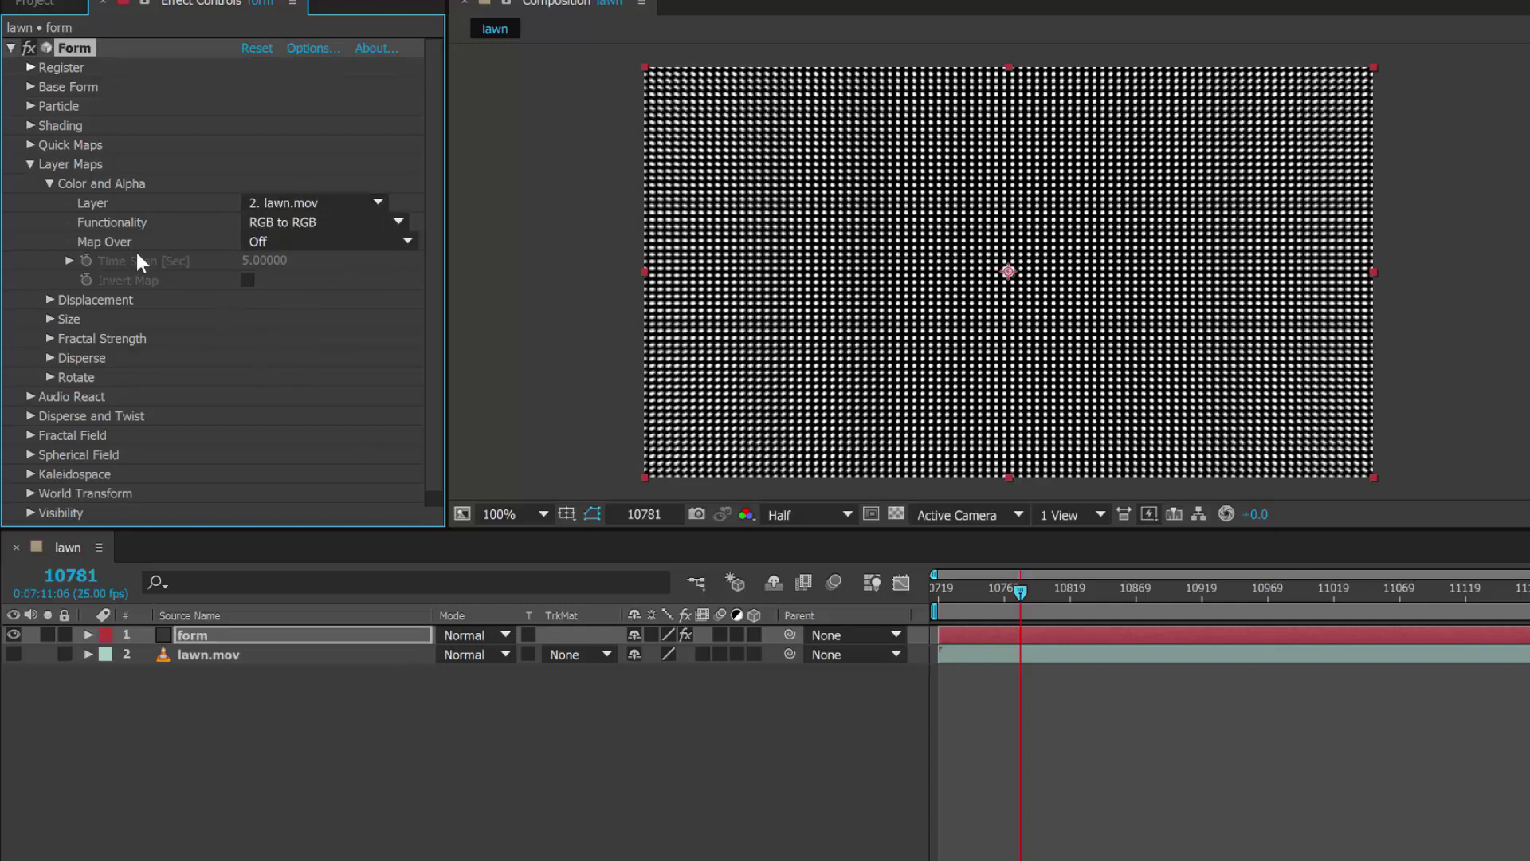
left_click(289, 244)
left_click(305, 273)
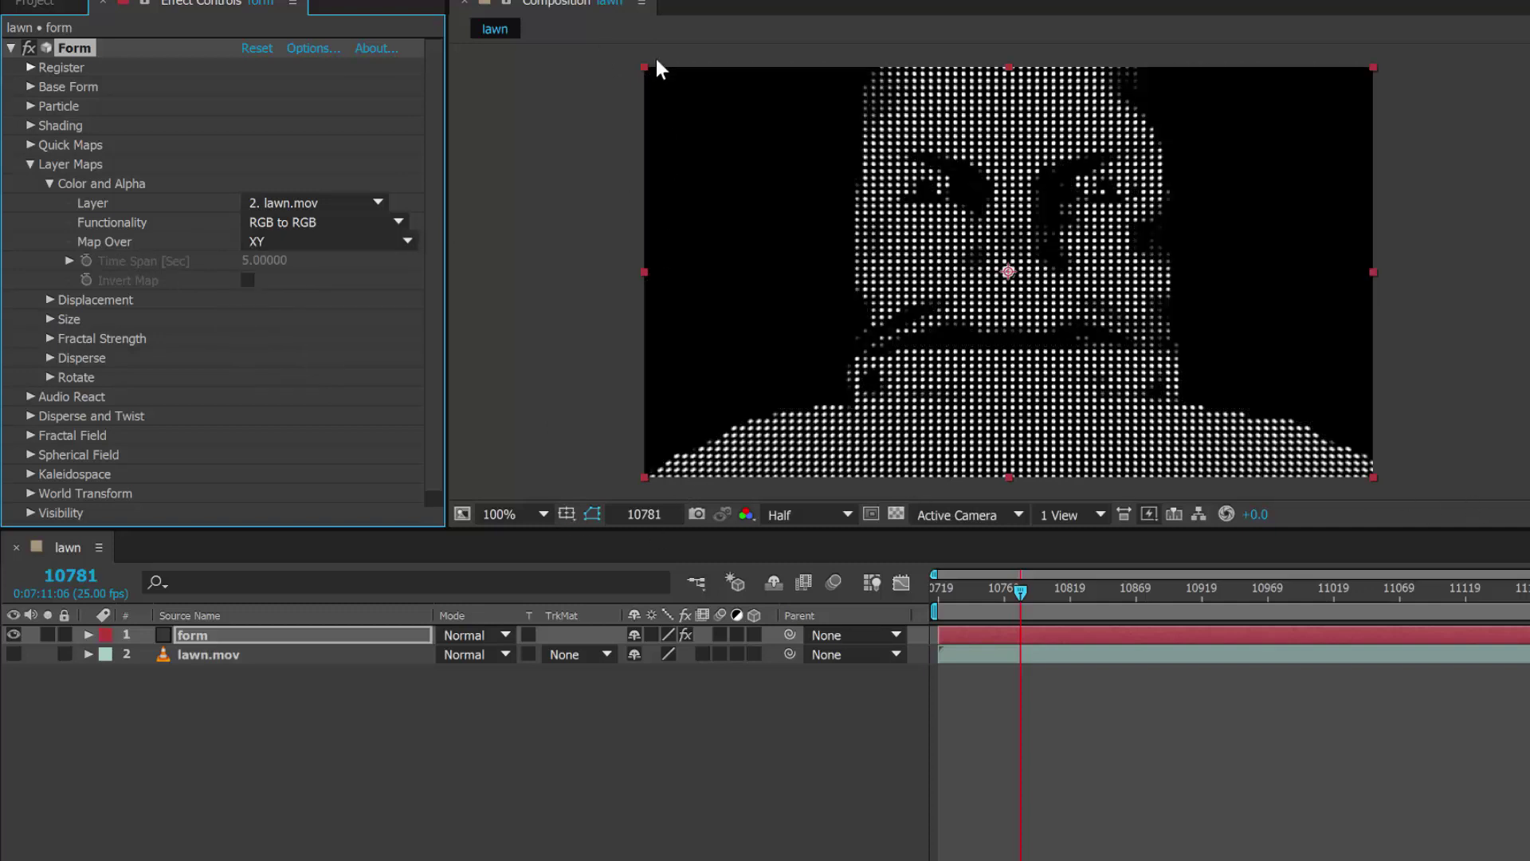
left_click_drag(993, 616, 1056, 590)
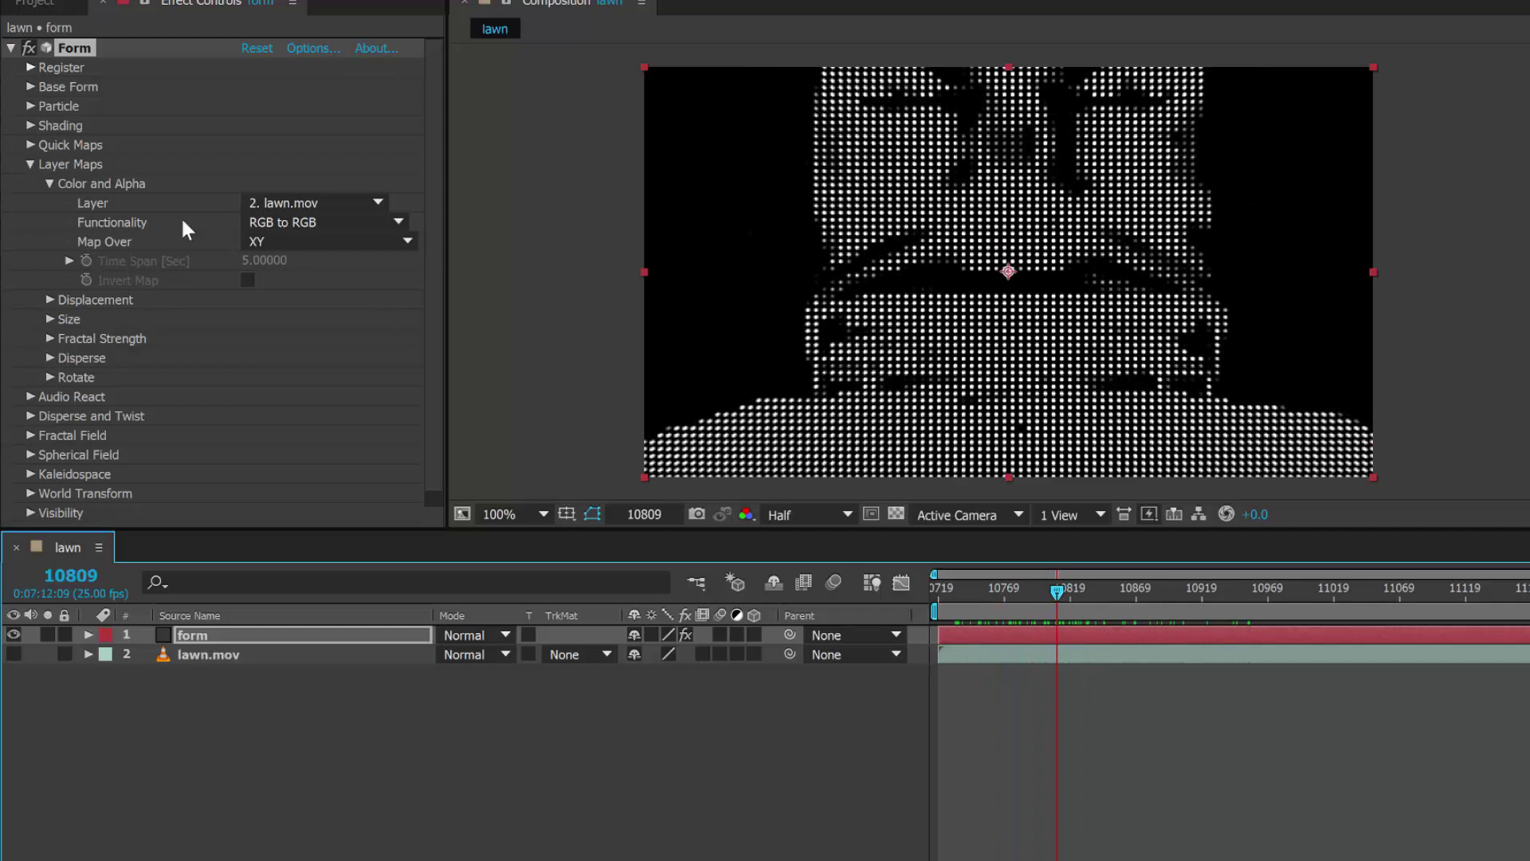
- Switch the Color and Alpha Functionality to Lightness to A and scrub to check
left_click(318, 222)
left_click(330, 301)
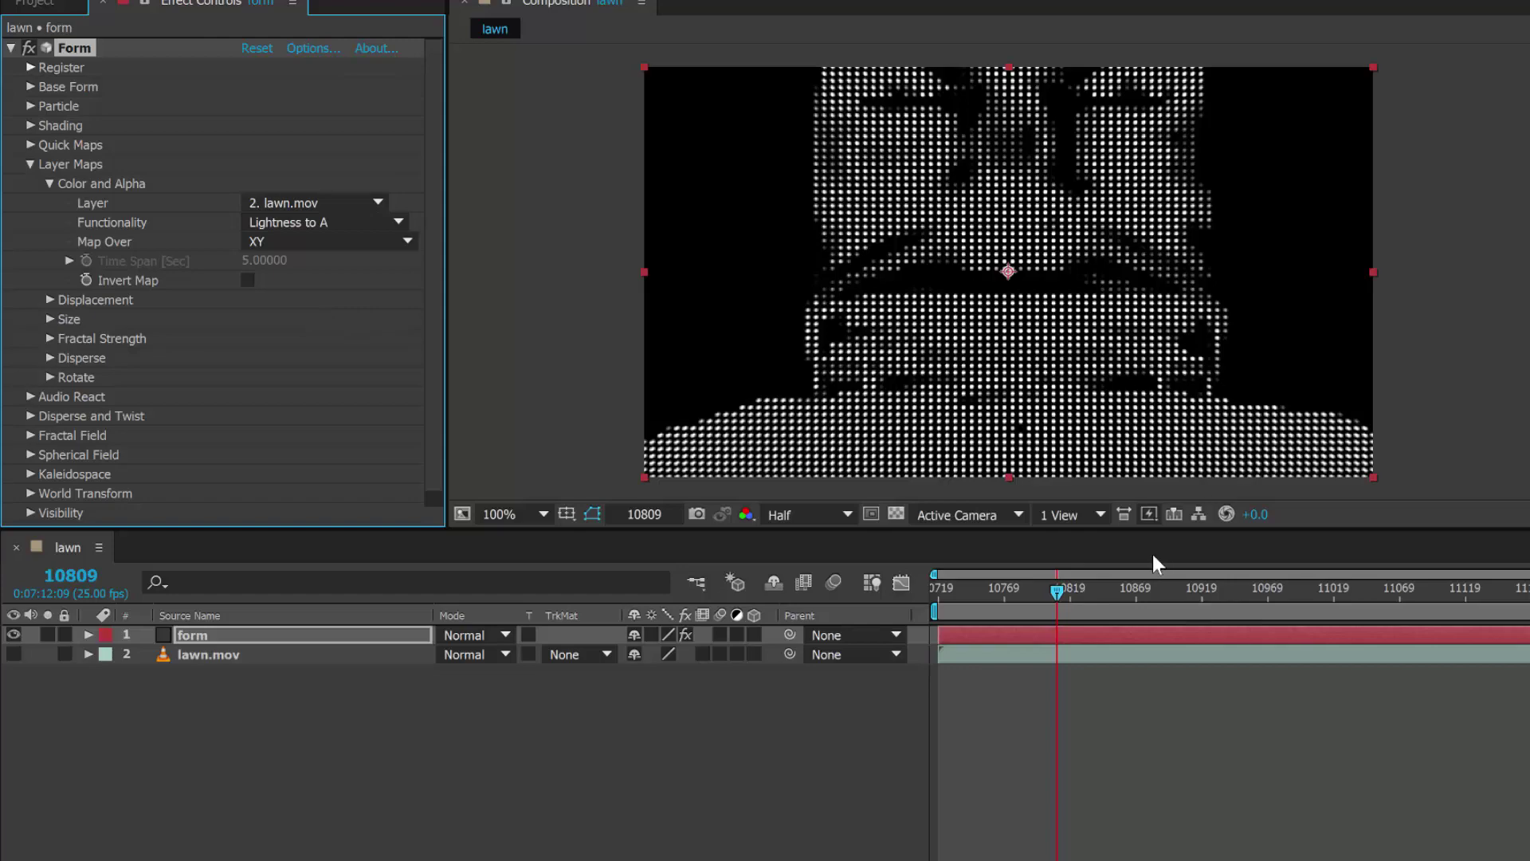
mouse_move(1028, 610)
left_mouse_down()
mouse_move(947, 614)
mouse_move(1076, 614)
mouse_move(1045, 613)
left_mouse_up()
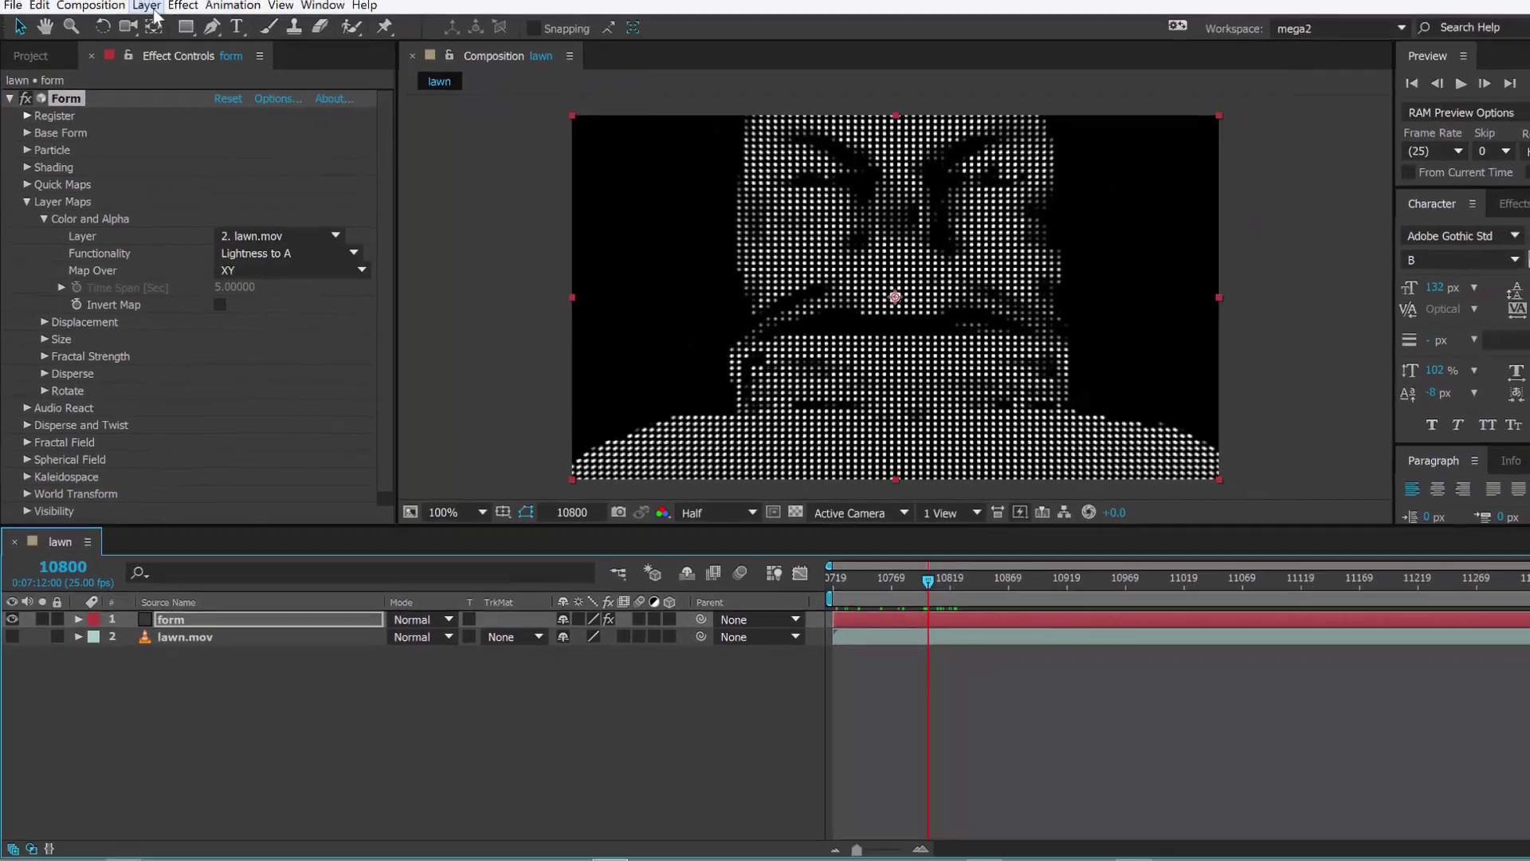
- Add a Two-Node Camera 1 with Ctrl+Alt+Shift+C, then a Null Object layer
left_click(139, 31)
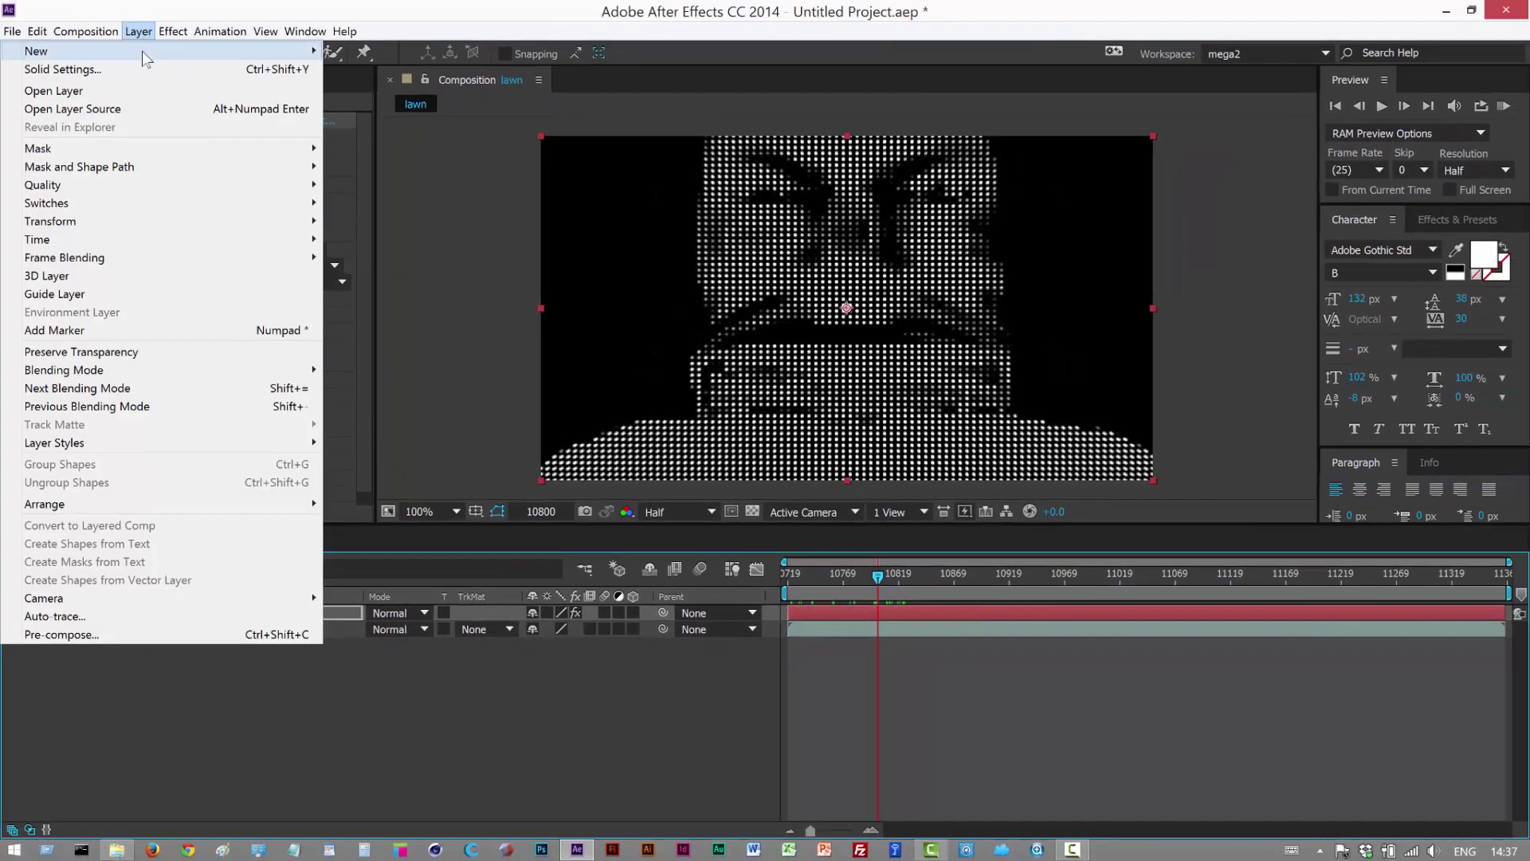
mouse_move(142, 51)
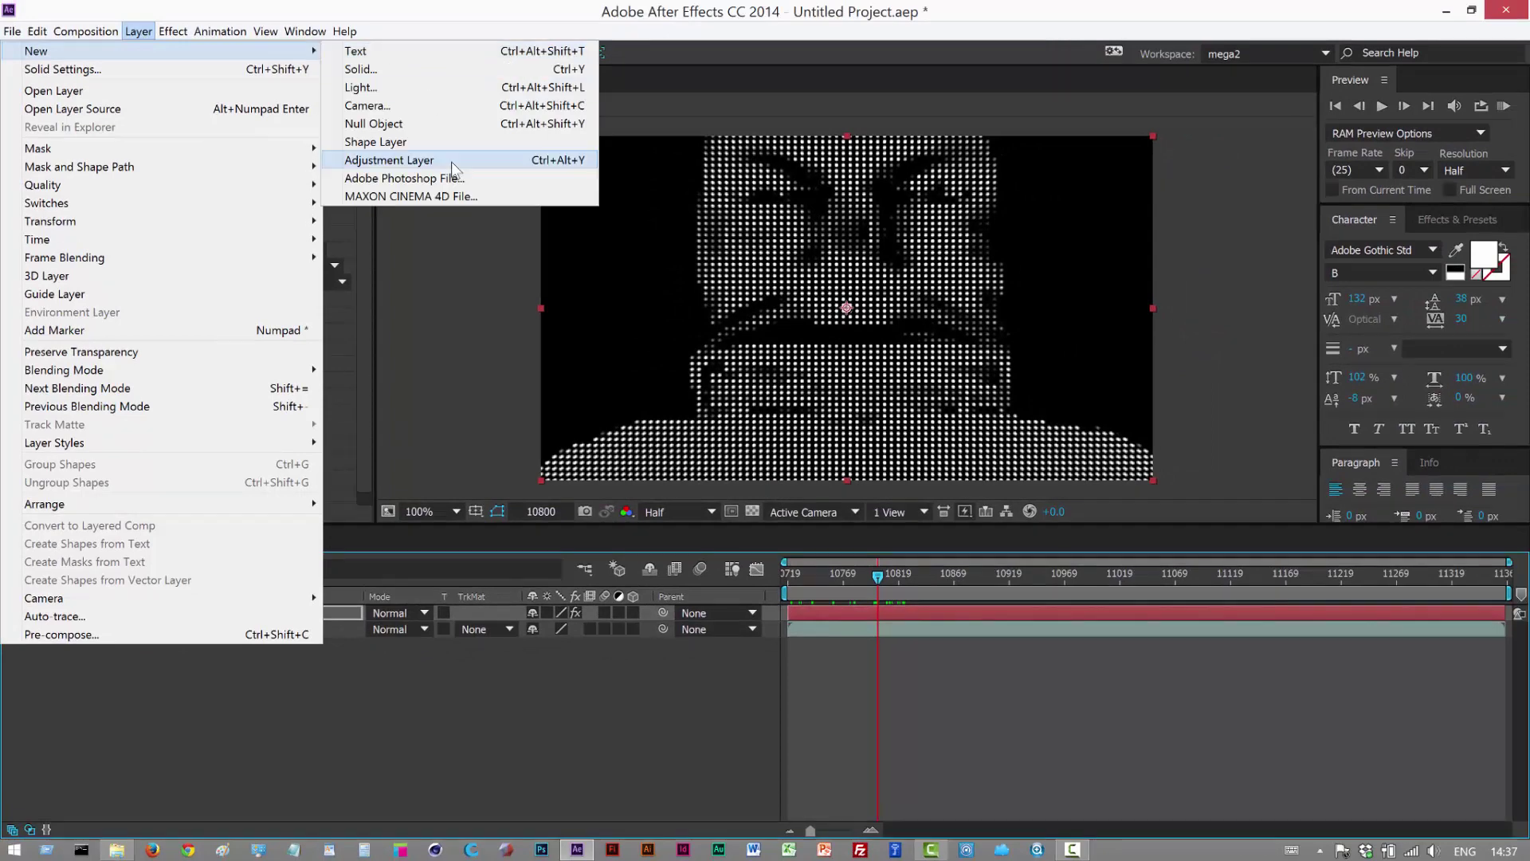
key("Escape")
key("Escape")
key("ctrl+alt+shift+c")
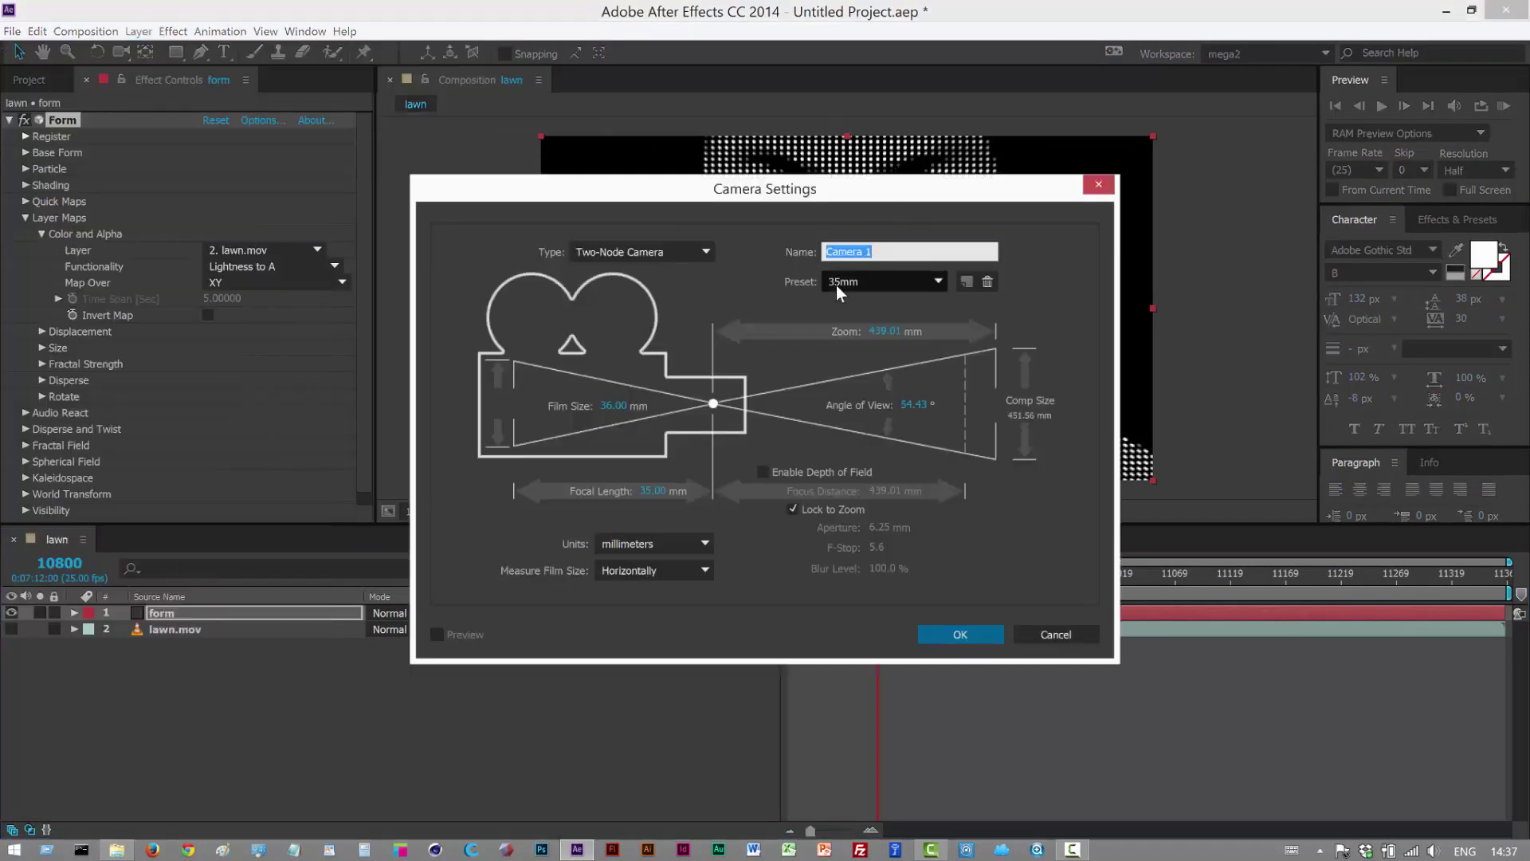
left_click(973, 639)
left_click(138, 31)
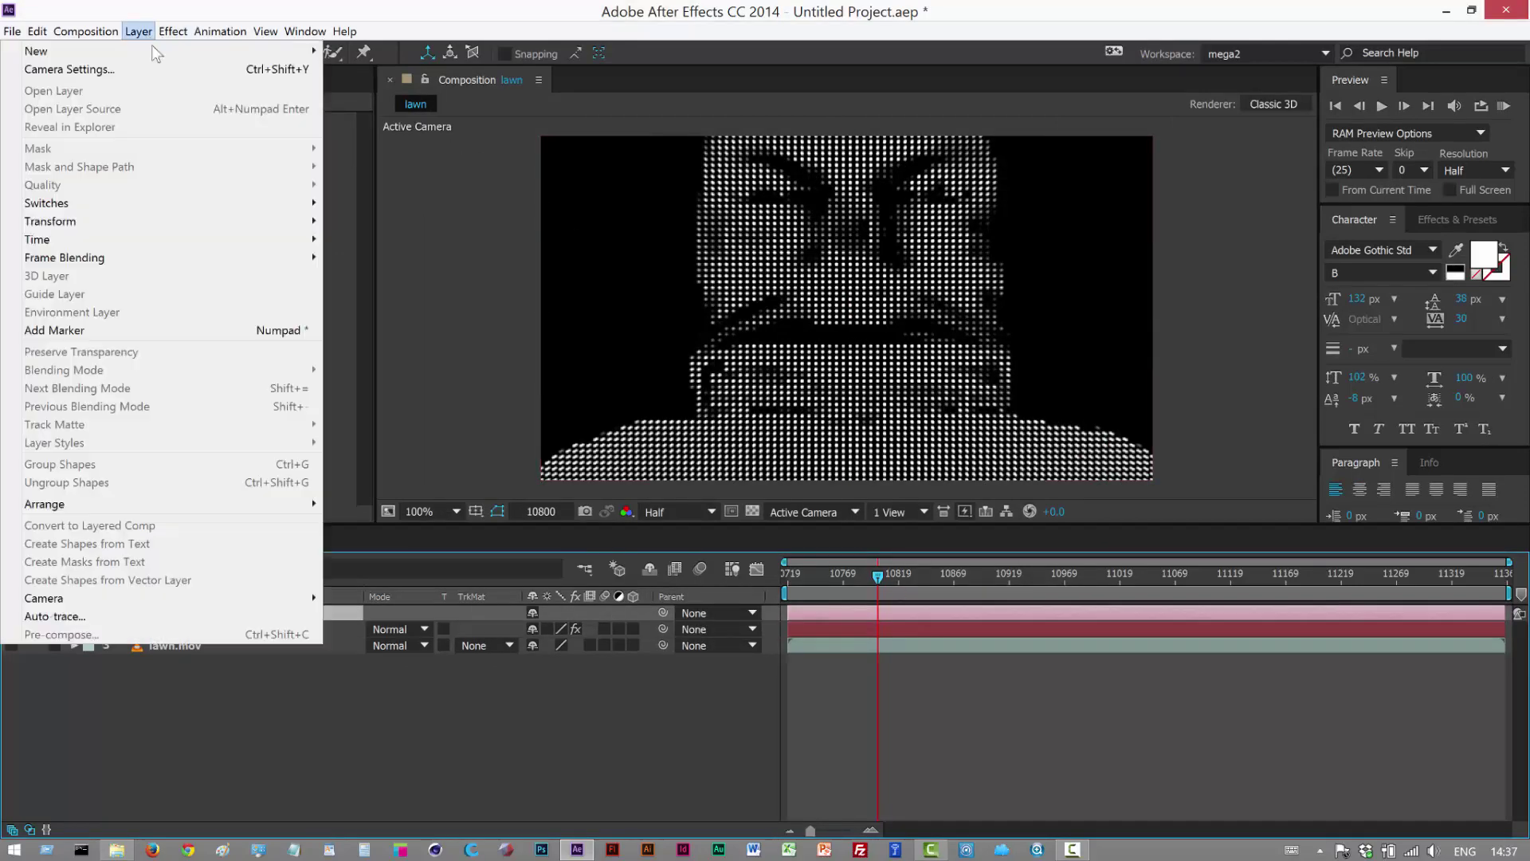
- Add a null object layer and parent Camera 1 to Null 1
mouse_move(151, 46)
left_click(437, 140)
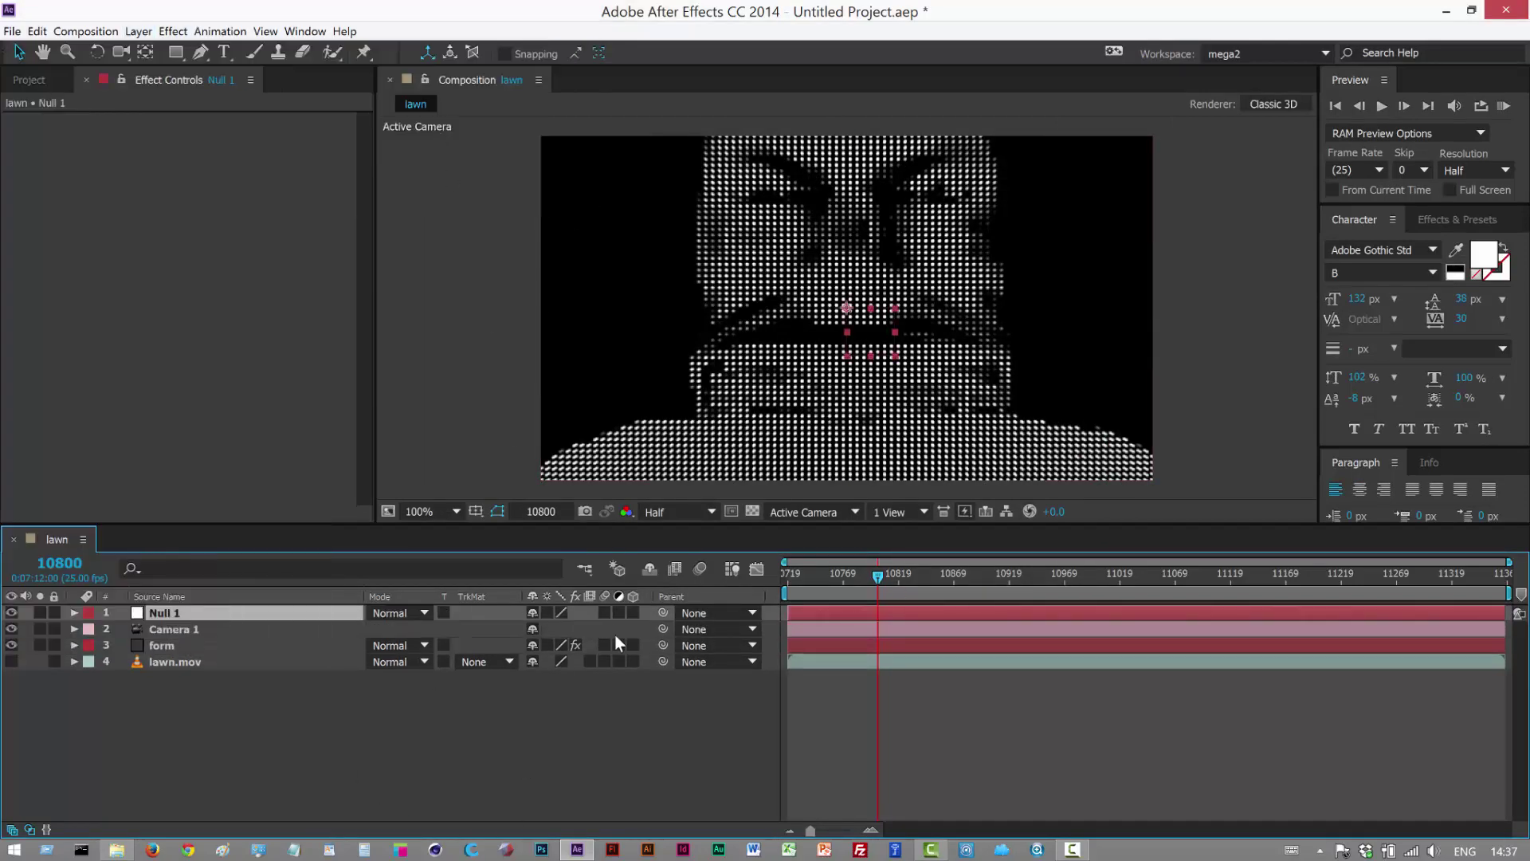
left_click(255, 629)
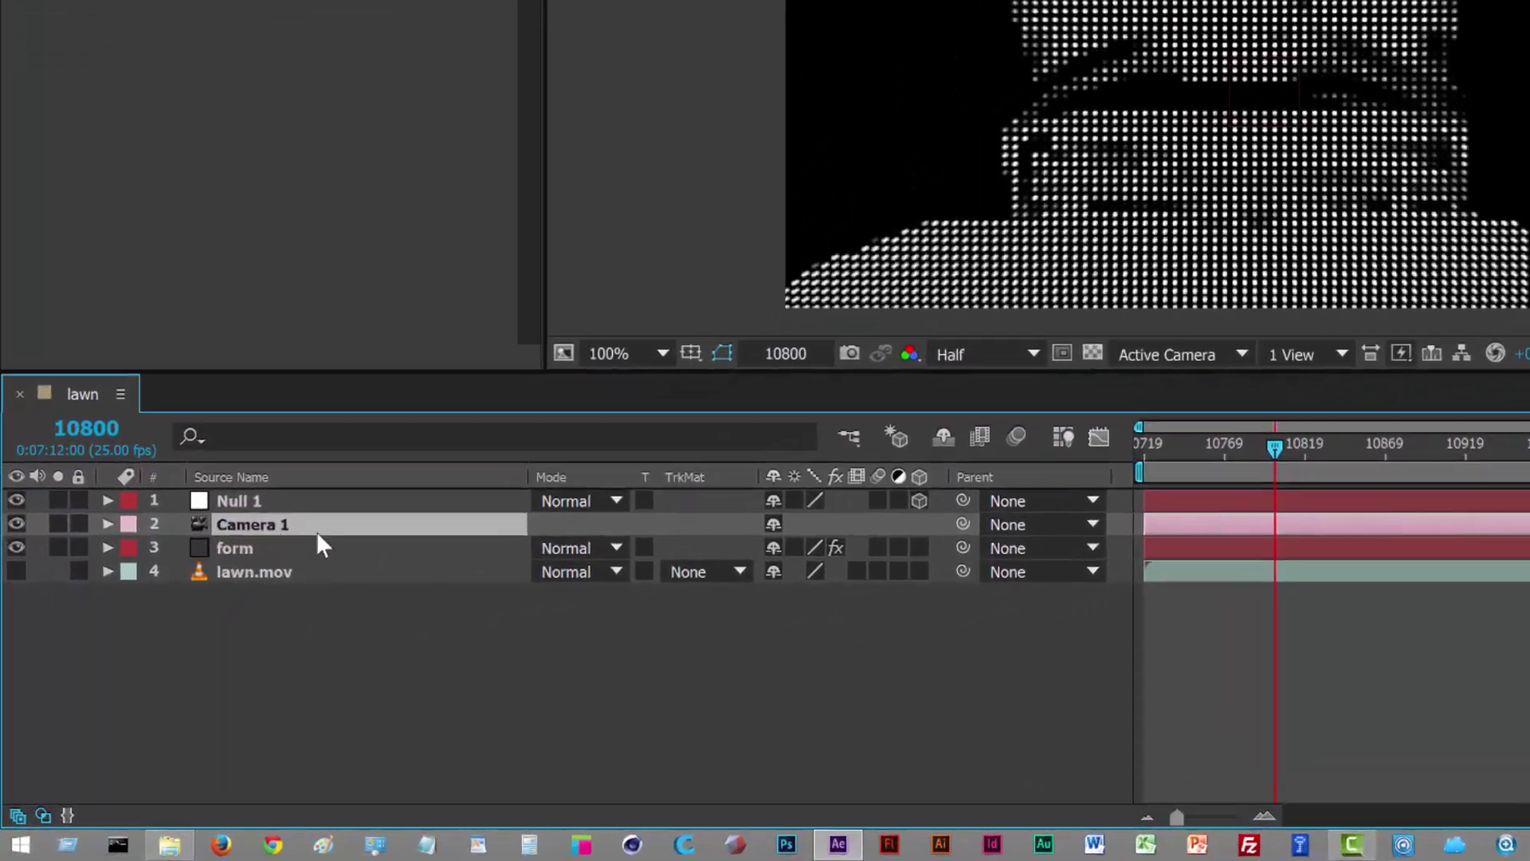
left_click(1060, 524)
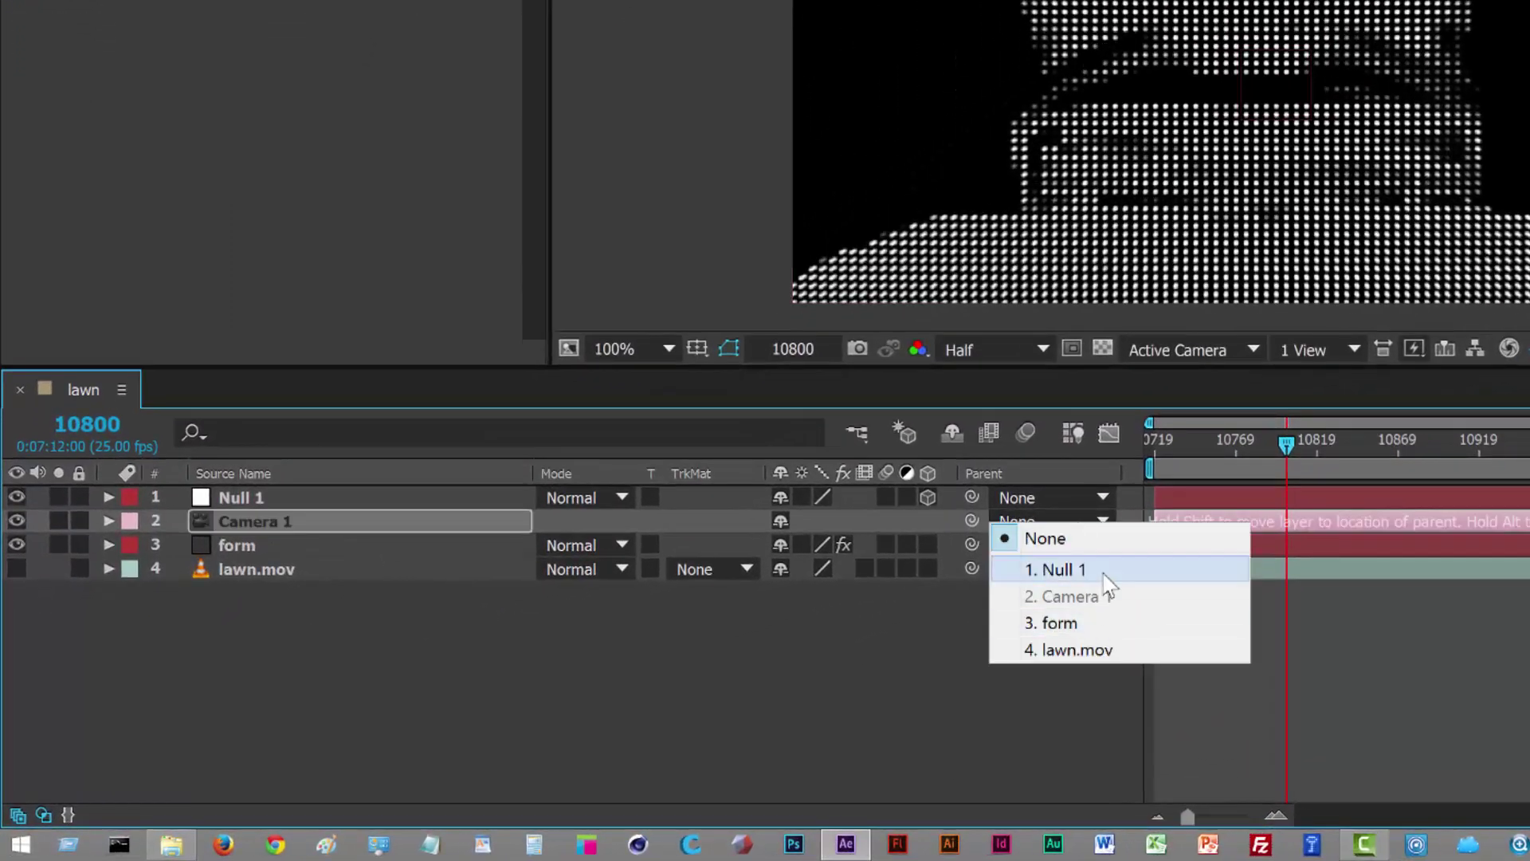
left_click(1090, 572)
- Rename Null 1 to camNull and show its rotation properties
left_click(335, 501)
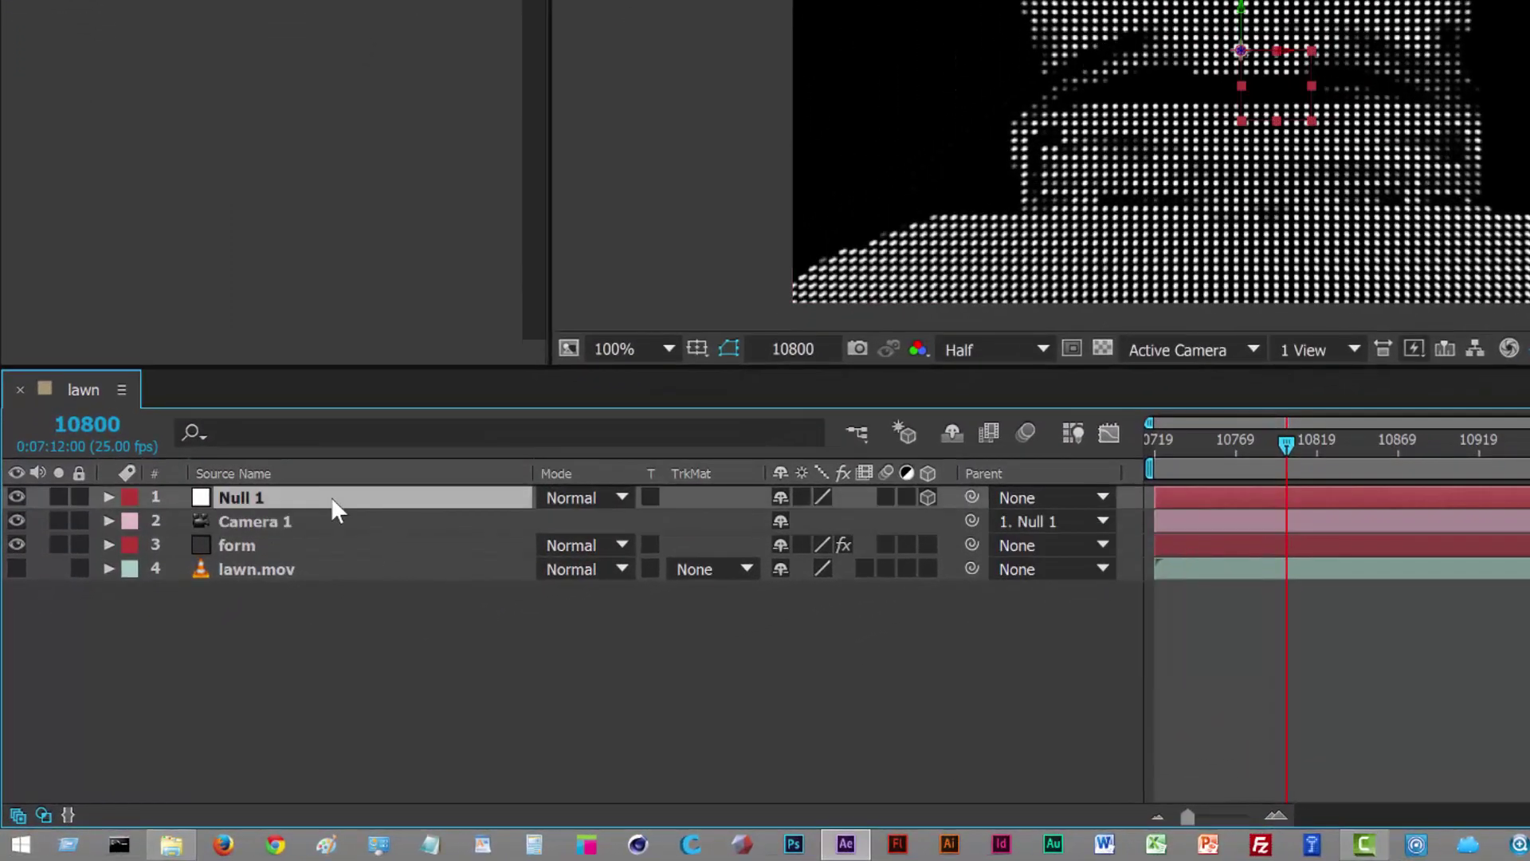
key("Return")
type("camNull")
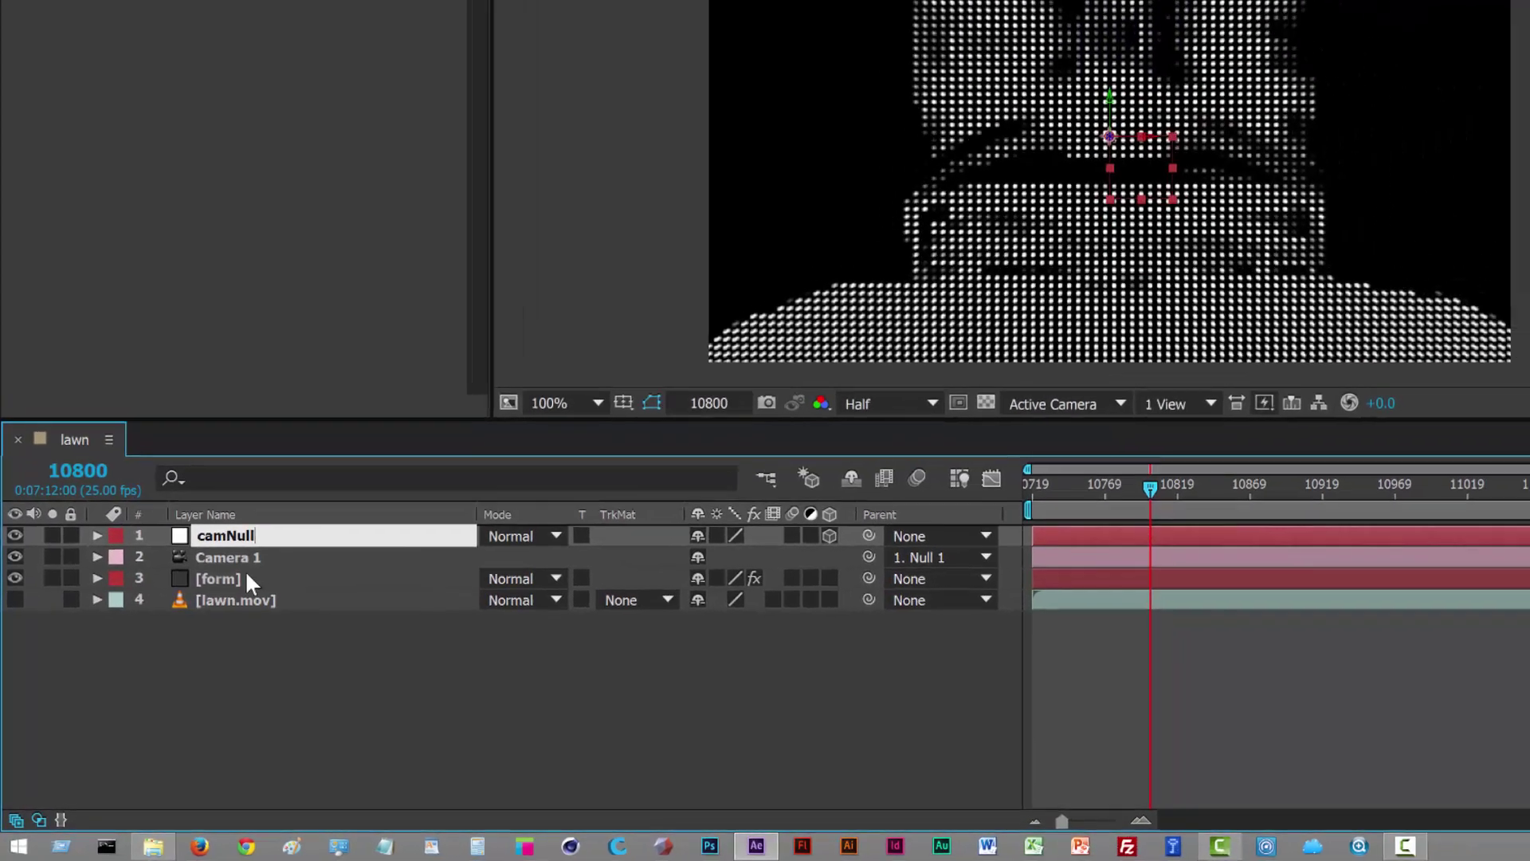
key("Return")
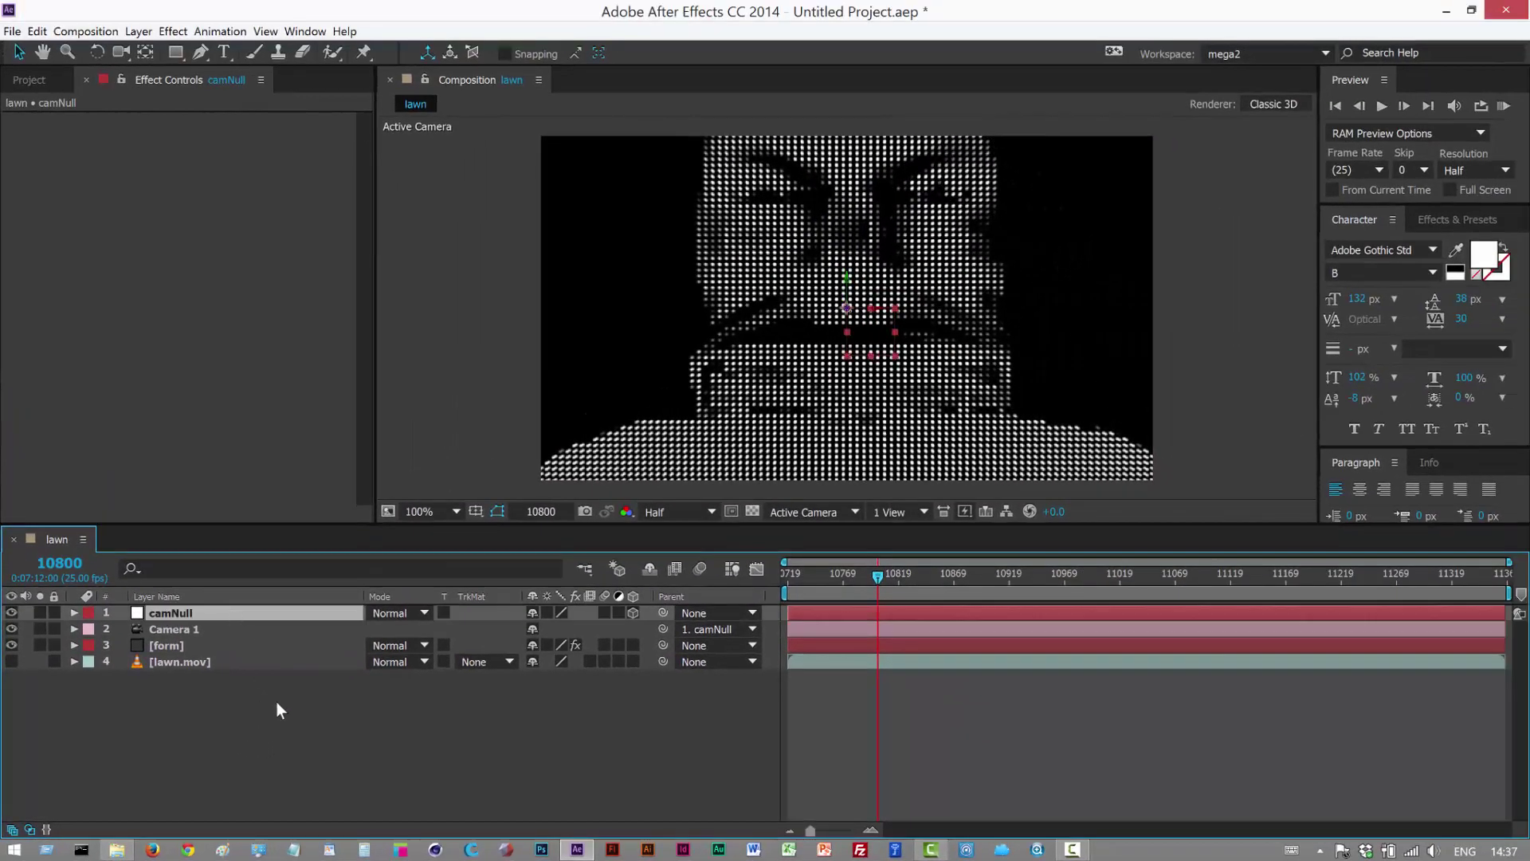
key("r")
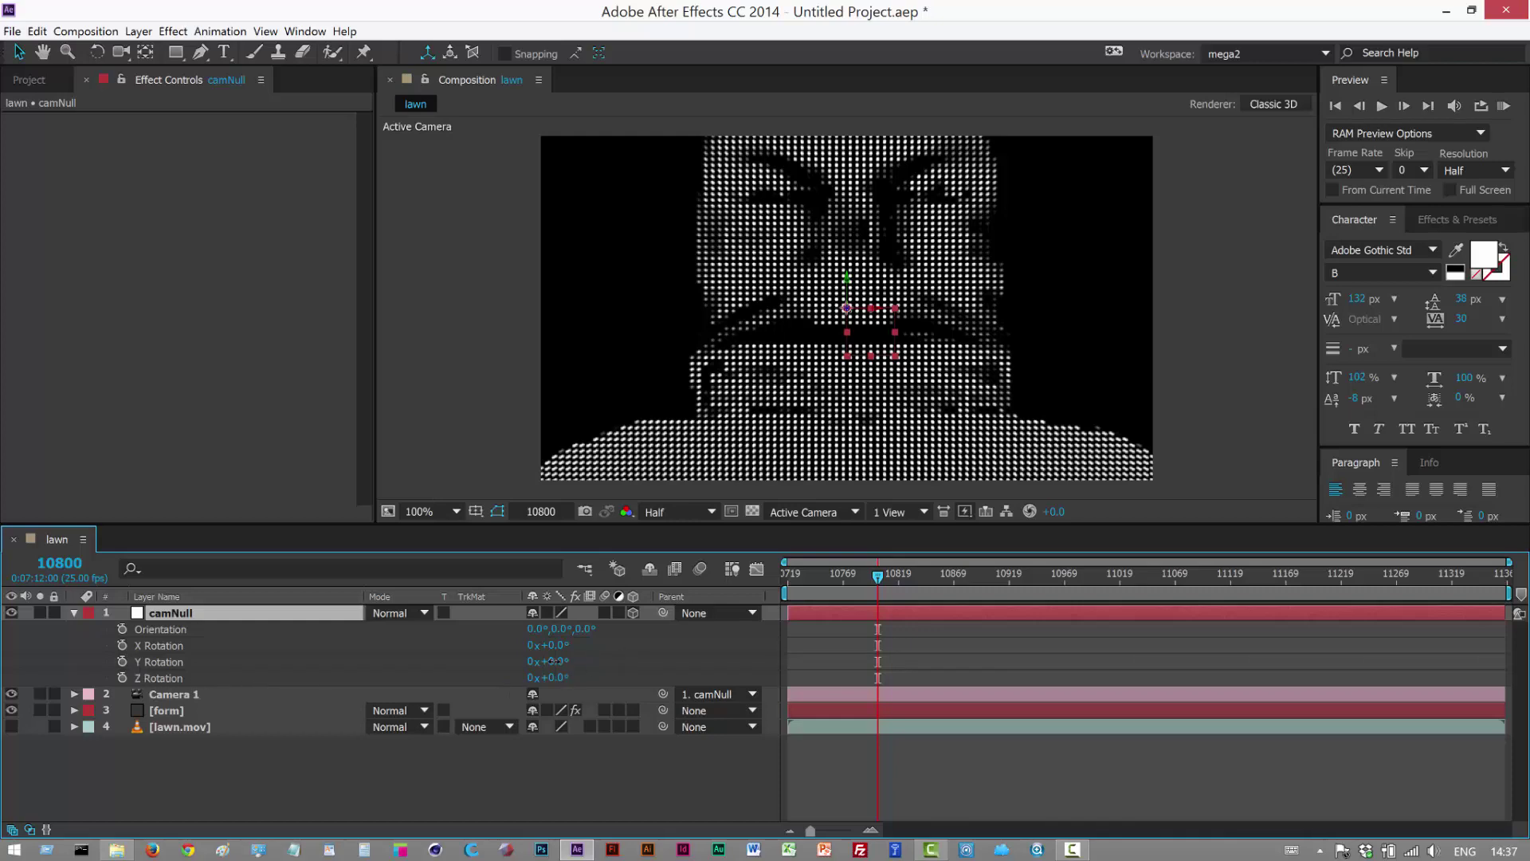
- Set camNull's Y Rotation to +32° and select the form layer
left_click_drag(551, 661, 620, 693)
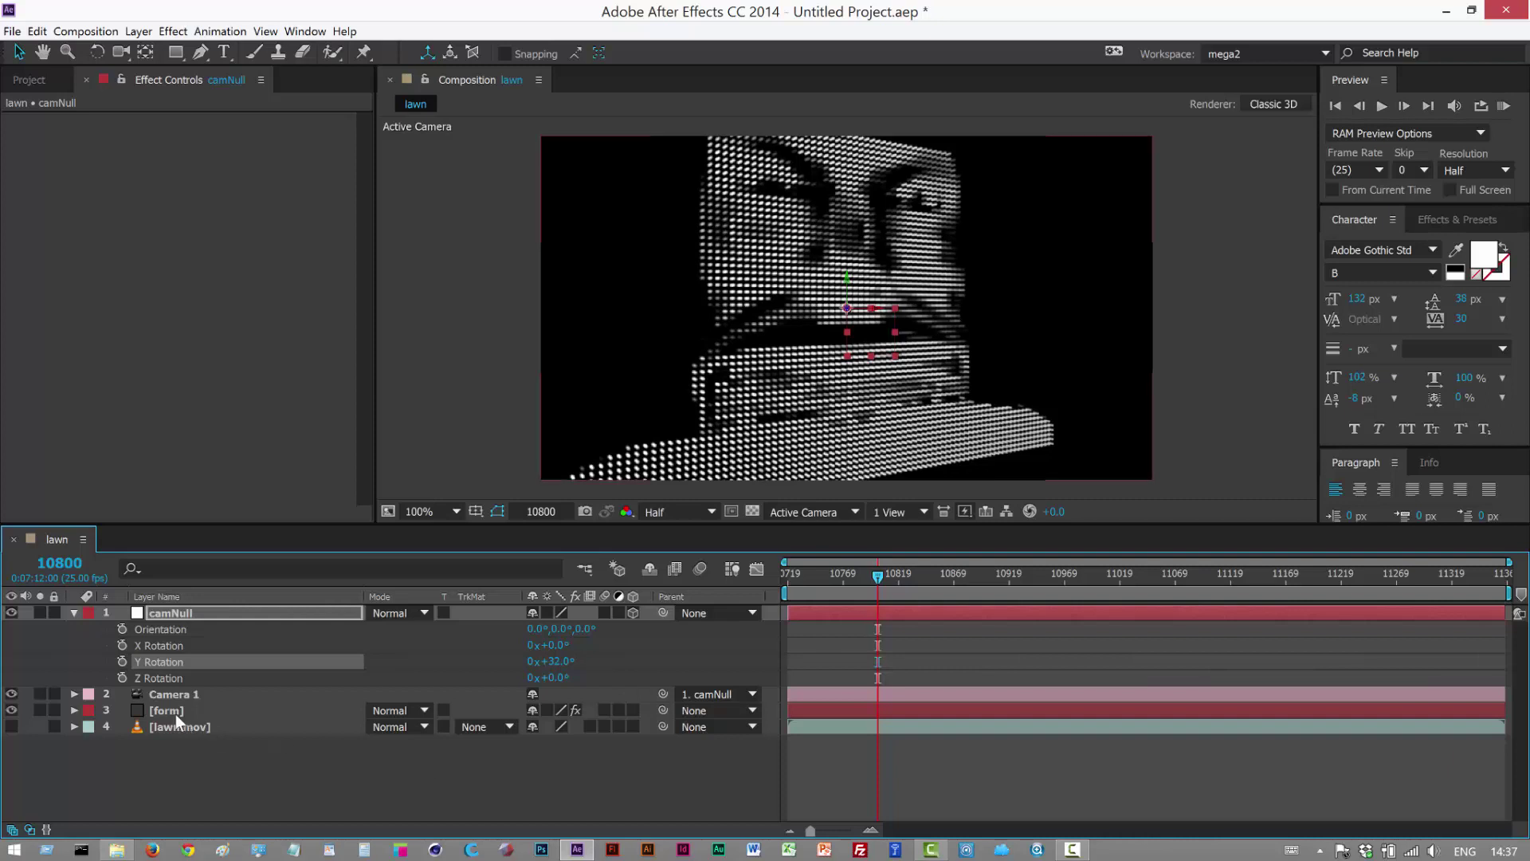
left_click(148, 711)
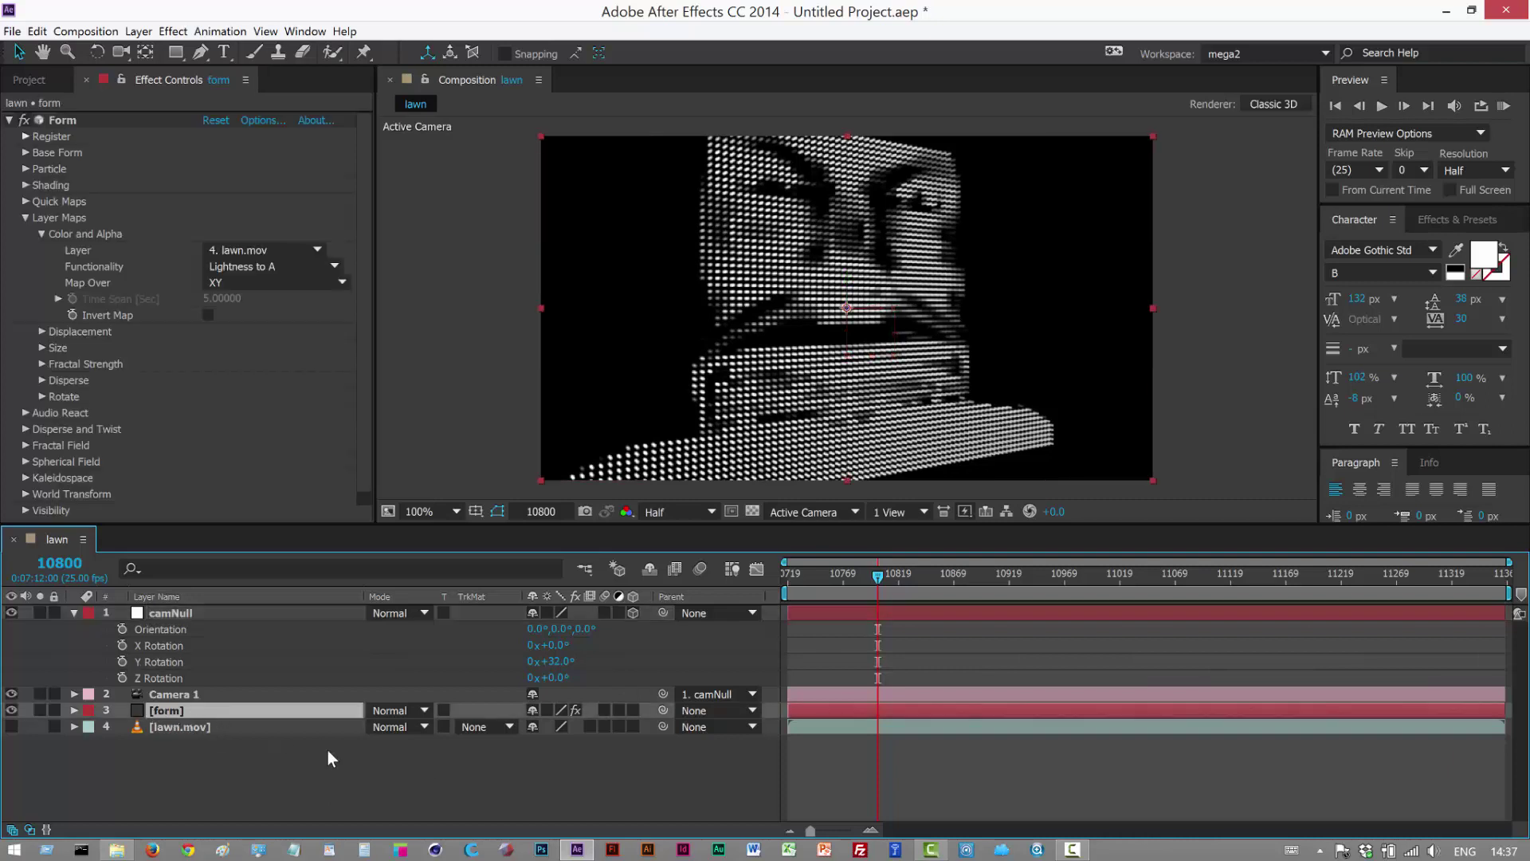
- Set Form's Displacement map to RGB to XYZ, mapped over XY, using layer 4. lawn.mov
left_click(42, 331)
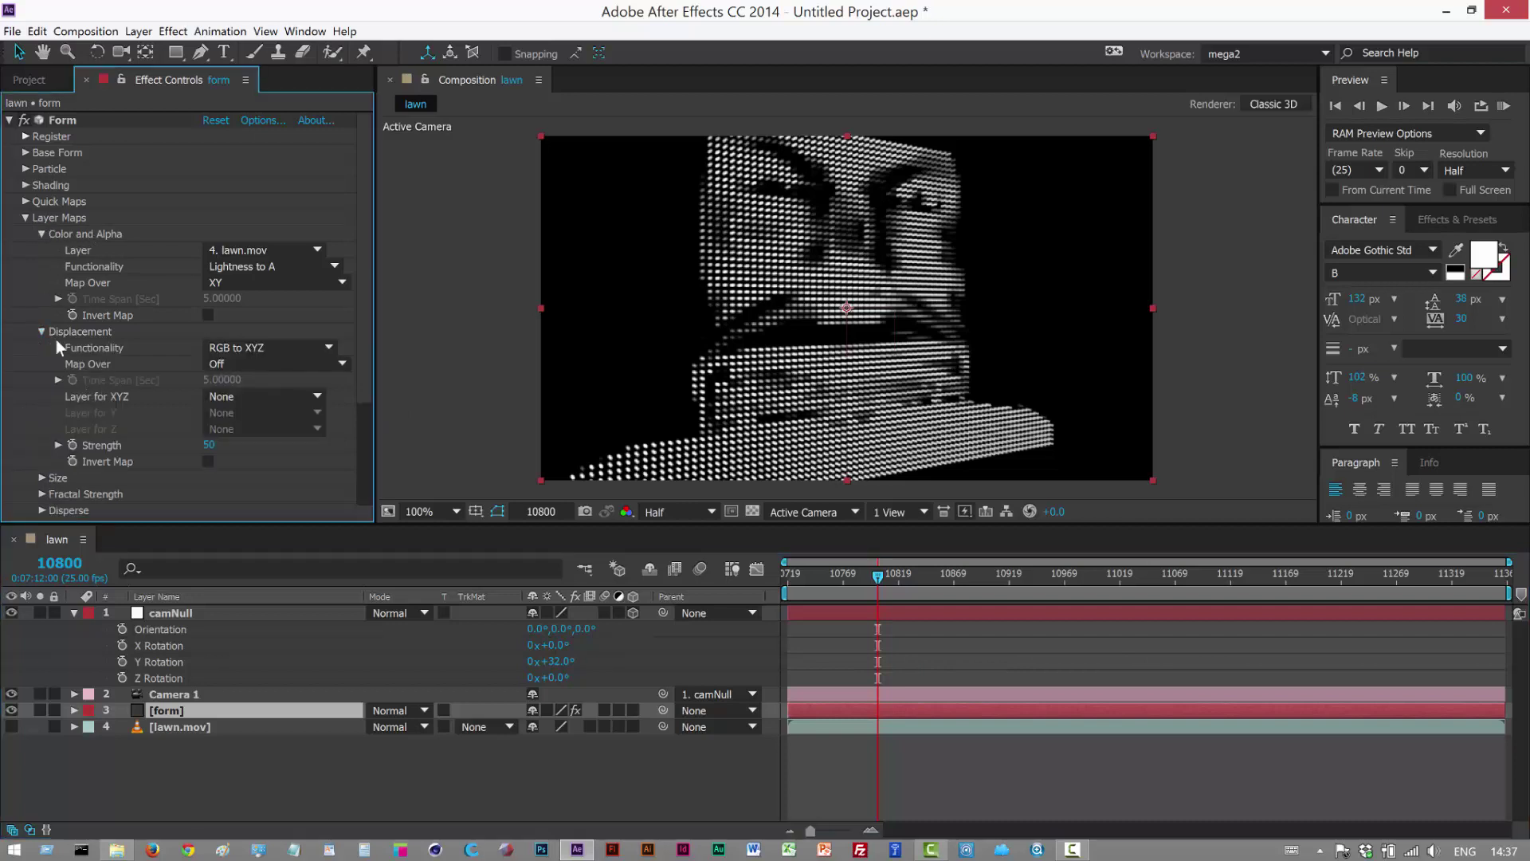
left_click(253, 349)
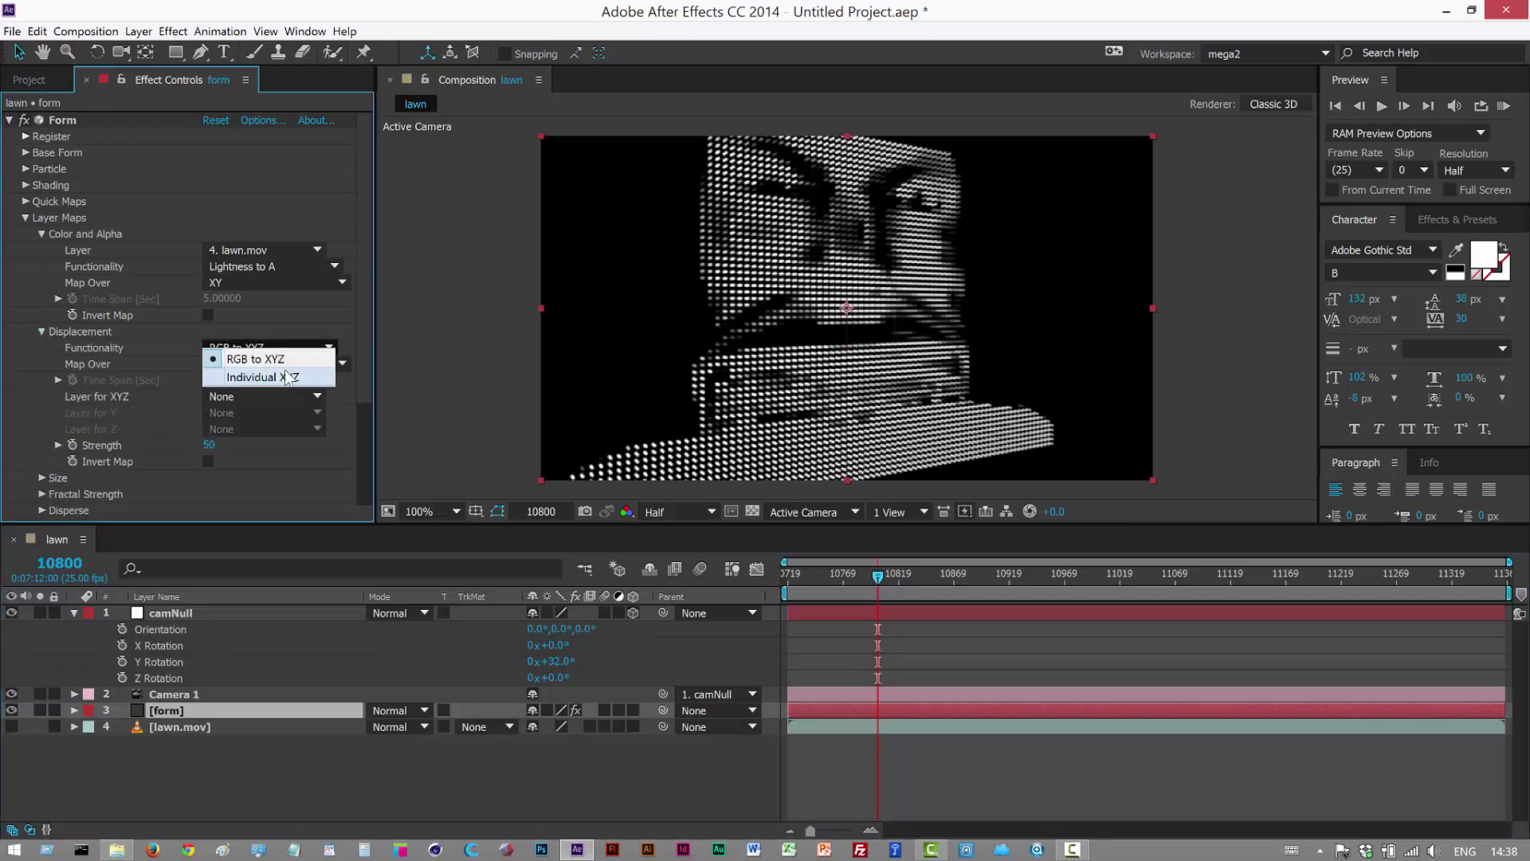
left_click(257, 359)
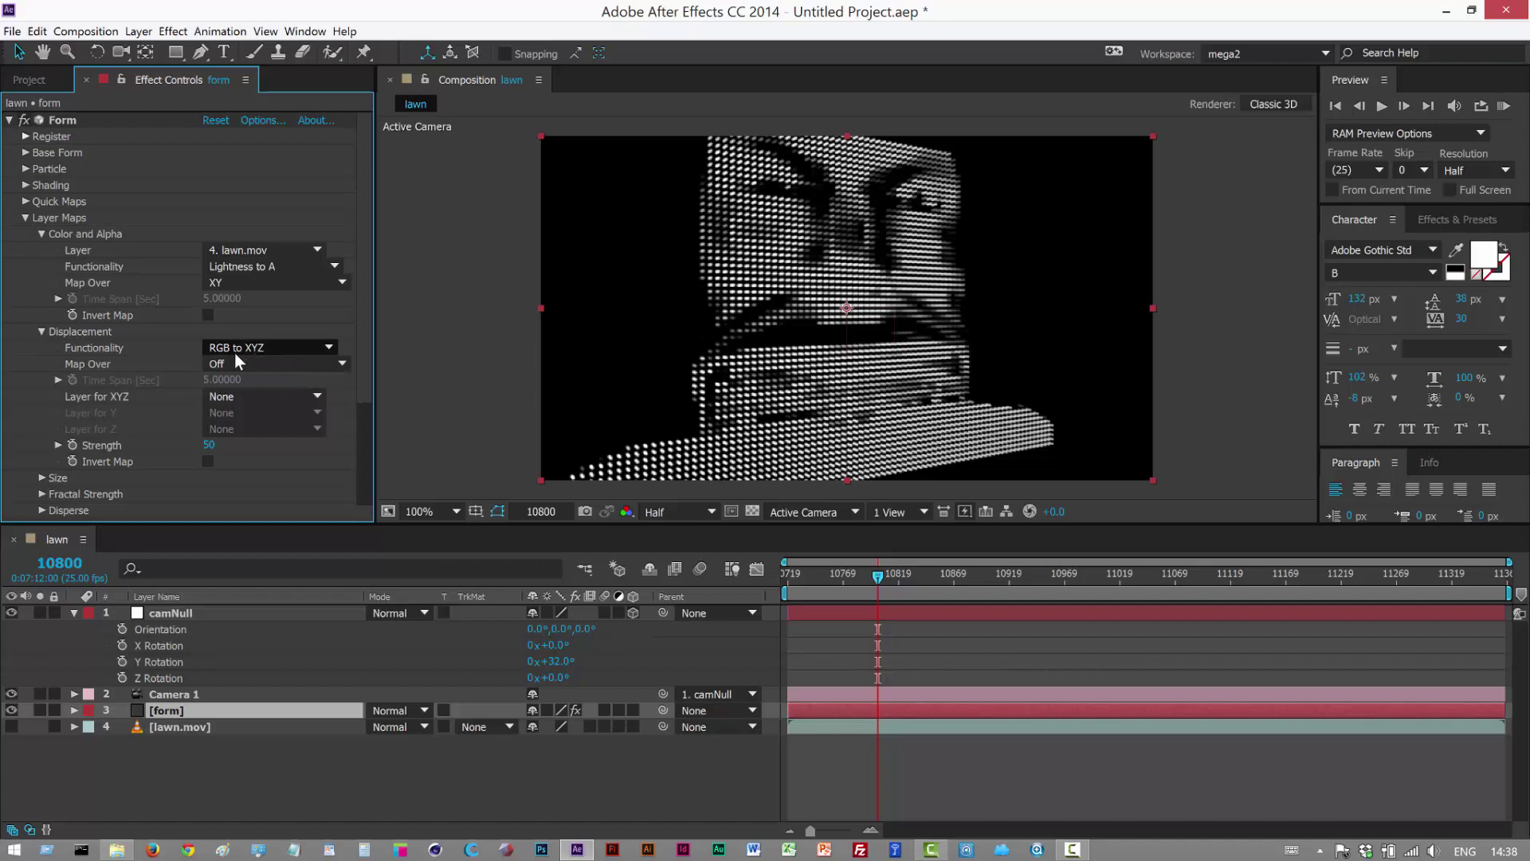
left_click(251, 363)
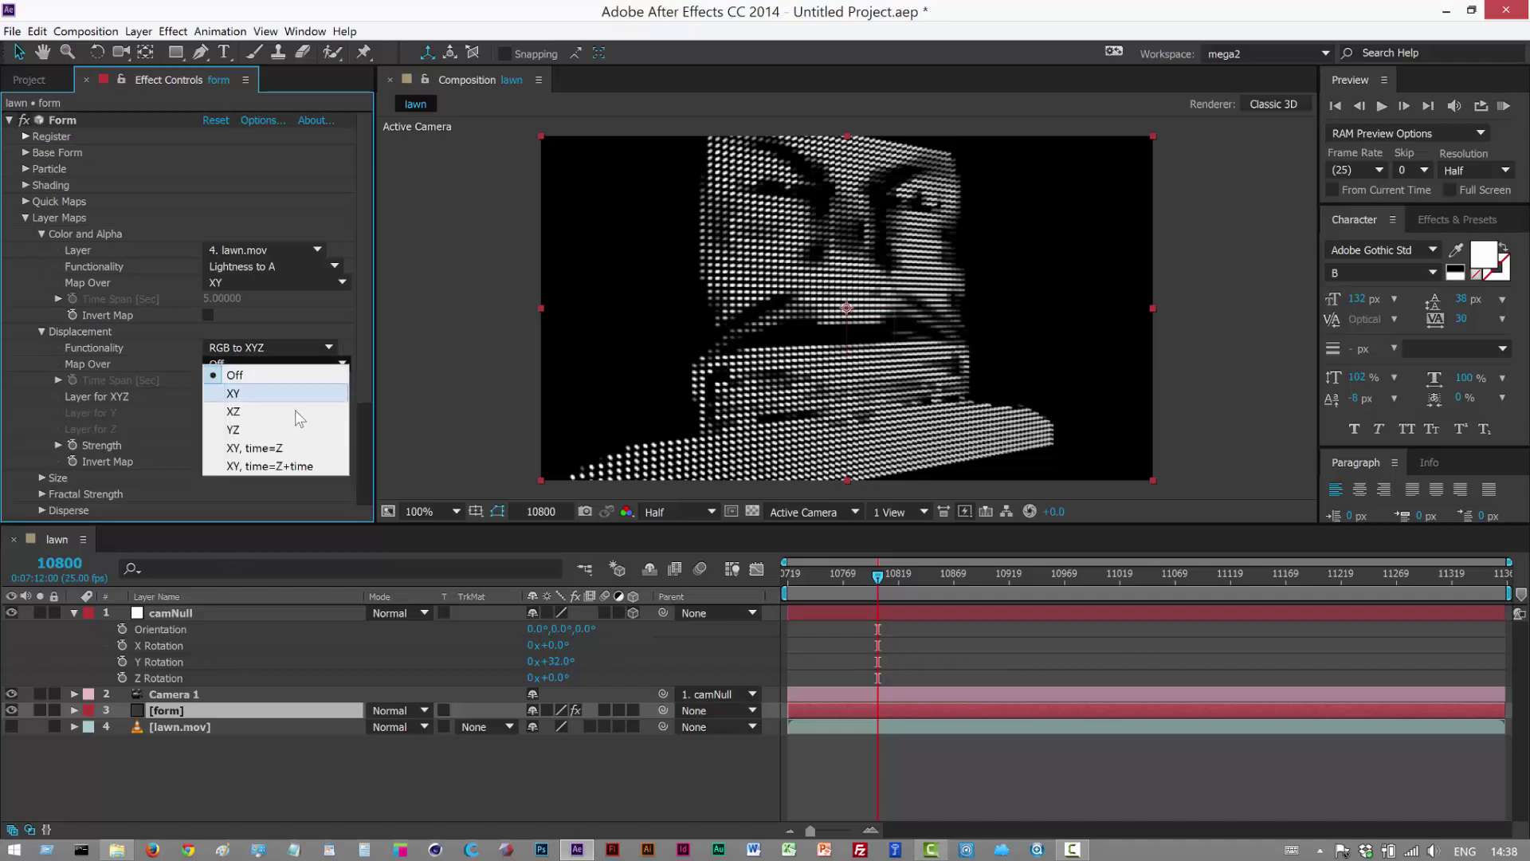
left_click(232, 396)
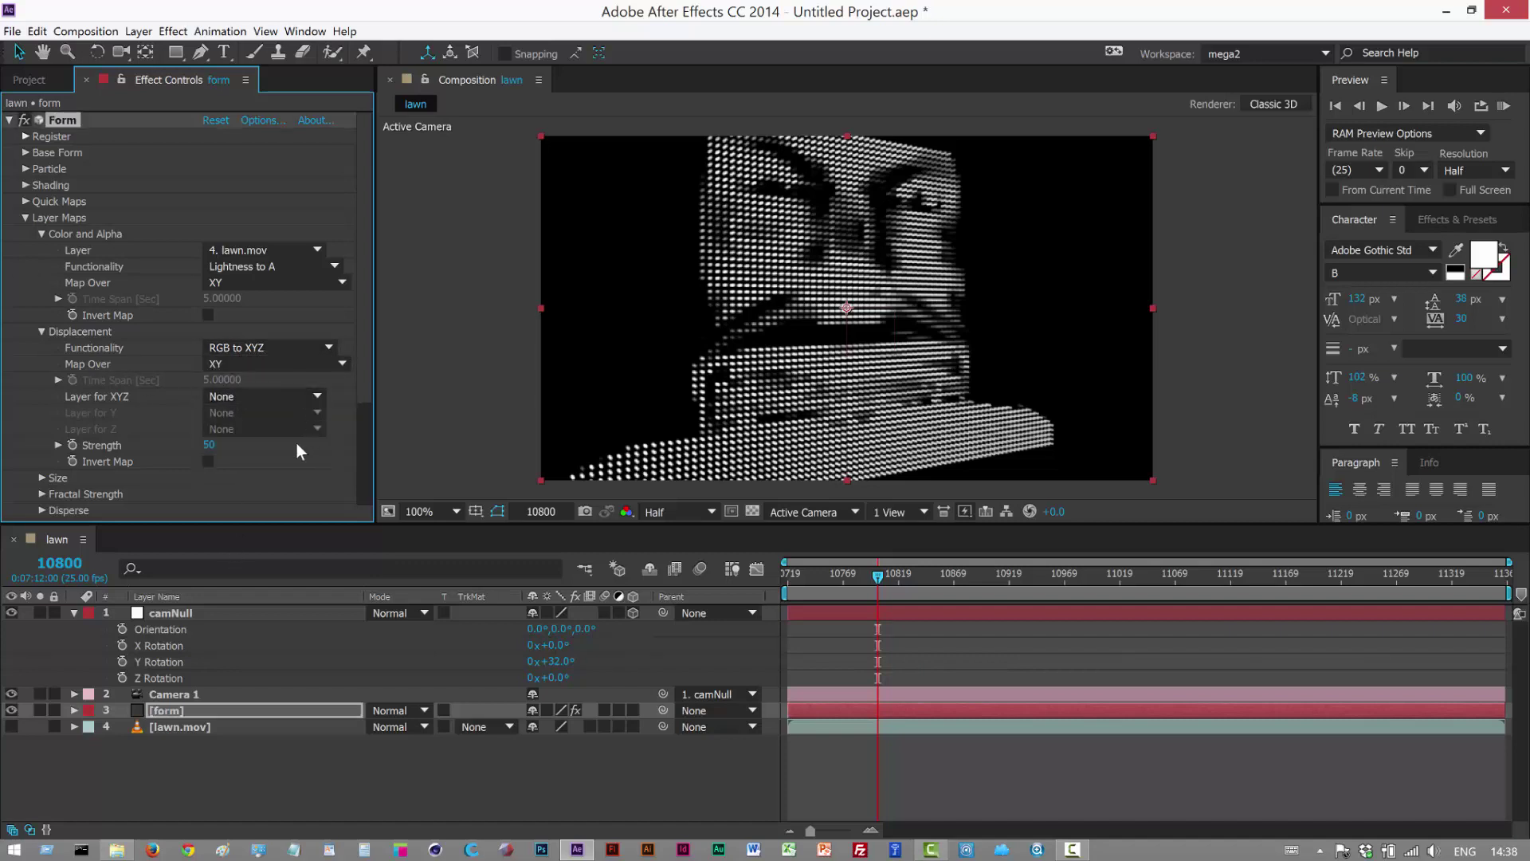
left_click(216, 397)
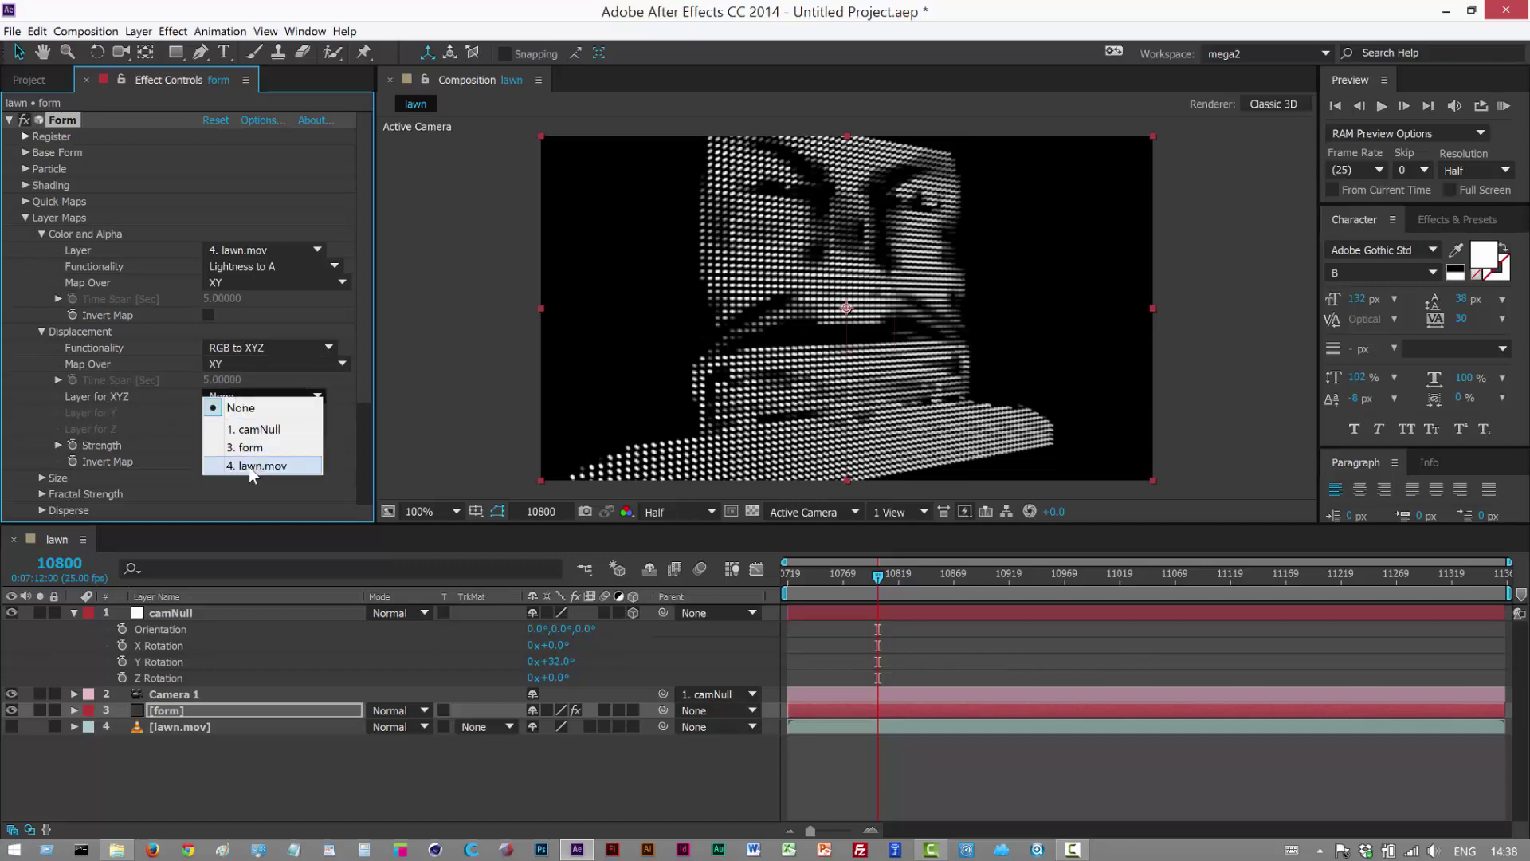
left_click(269, 470)
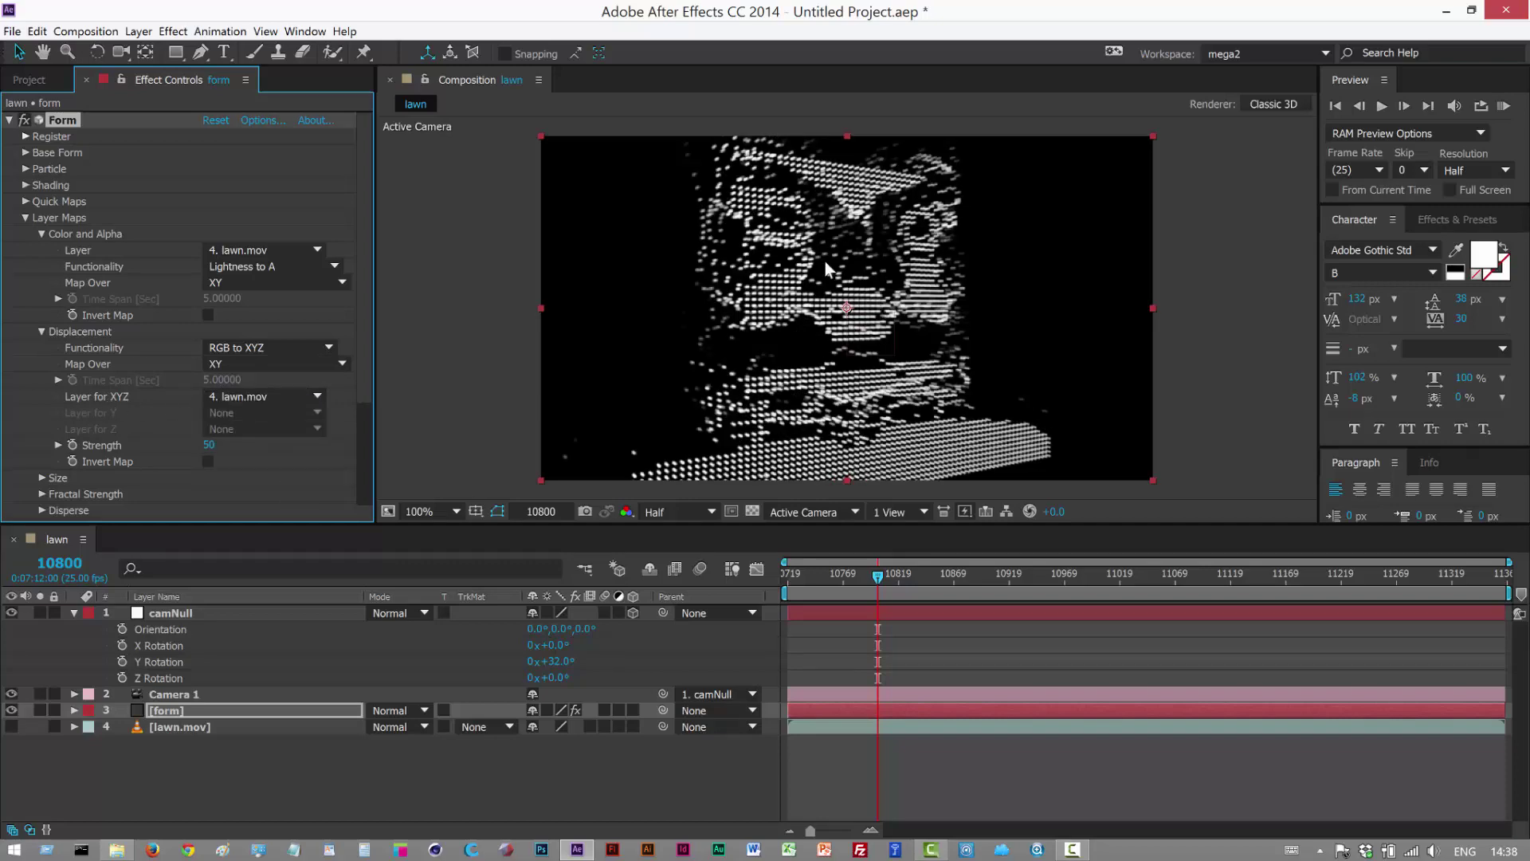
- Preview nearby frames and set Form's Displacement Strength from 50 to 68
left_click_drag(887, 581, 1109, 583)
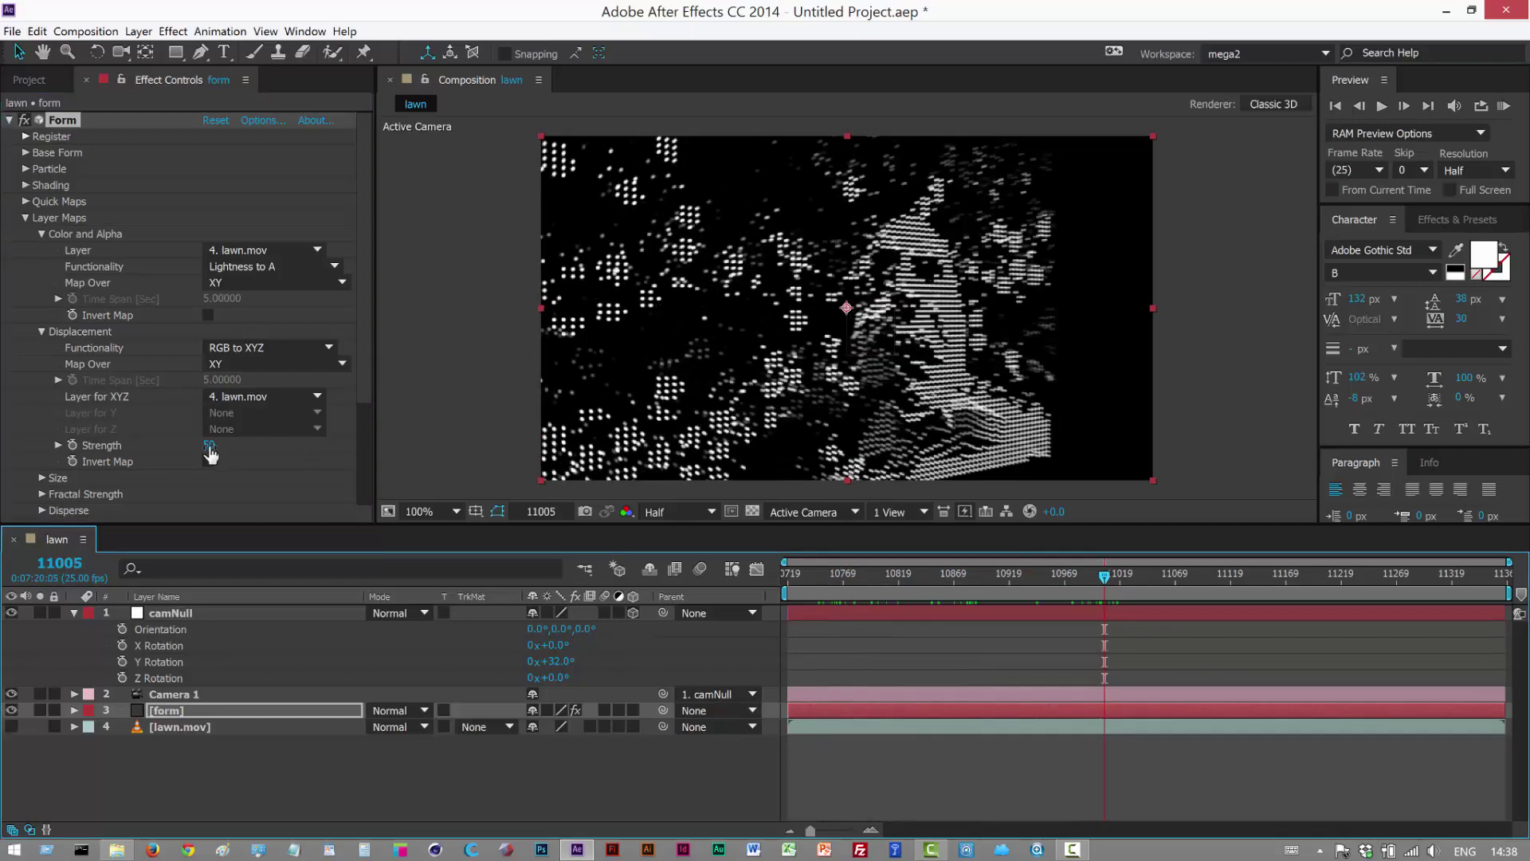
left_click_drag(211, 455, 235, 479)
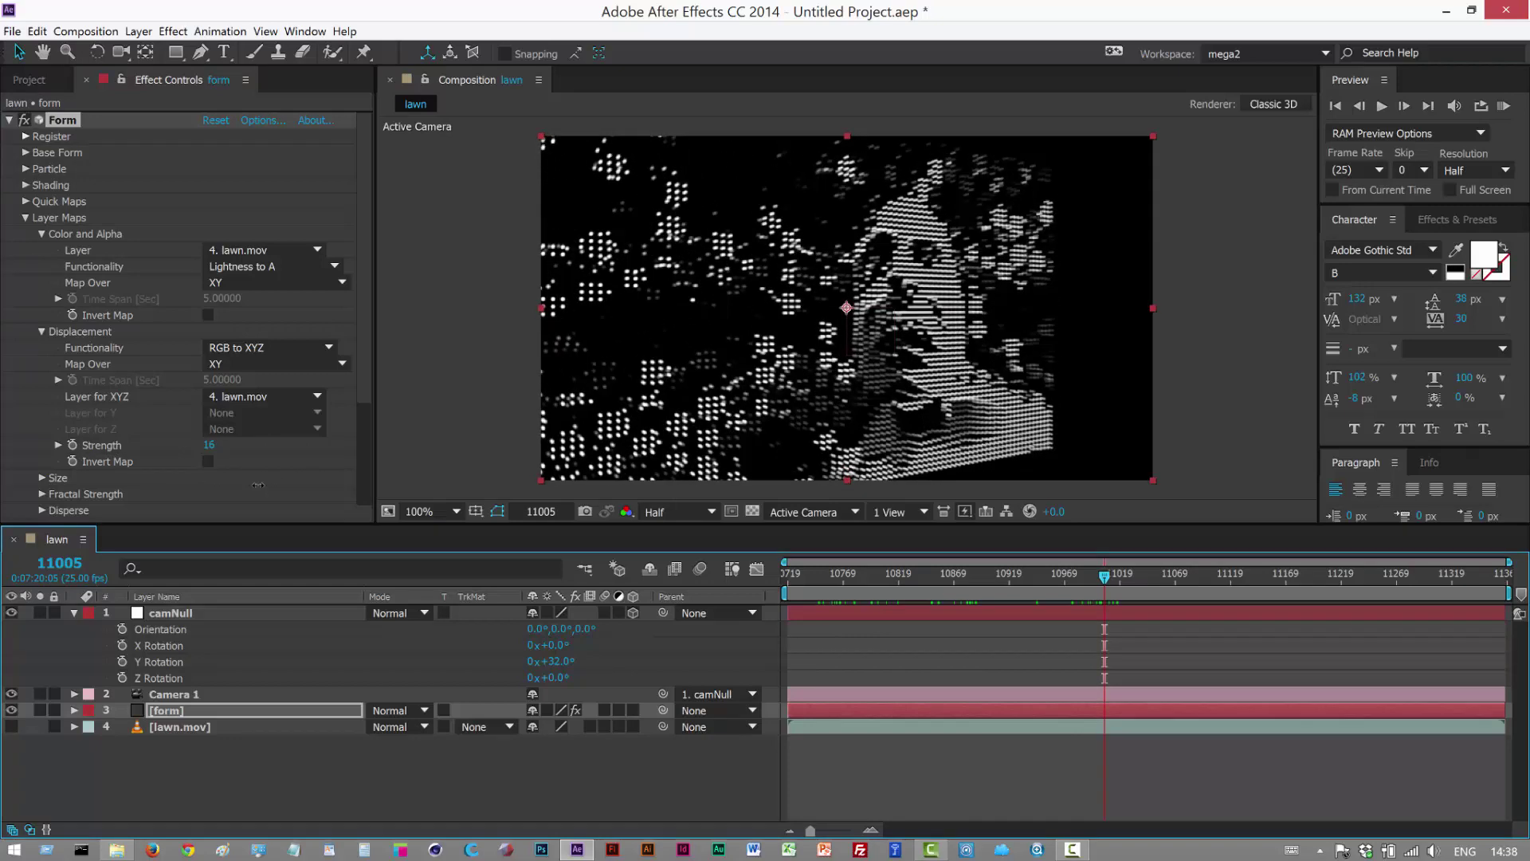
left_click_drag(258, 484, 924, 480)
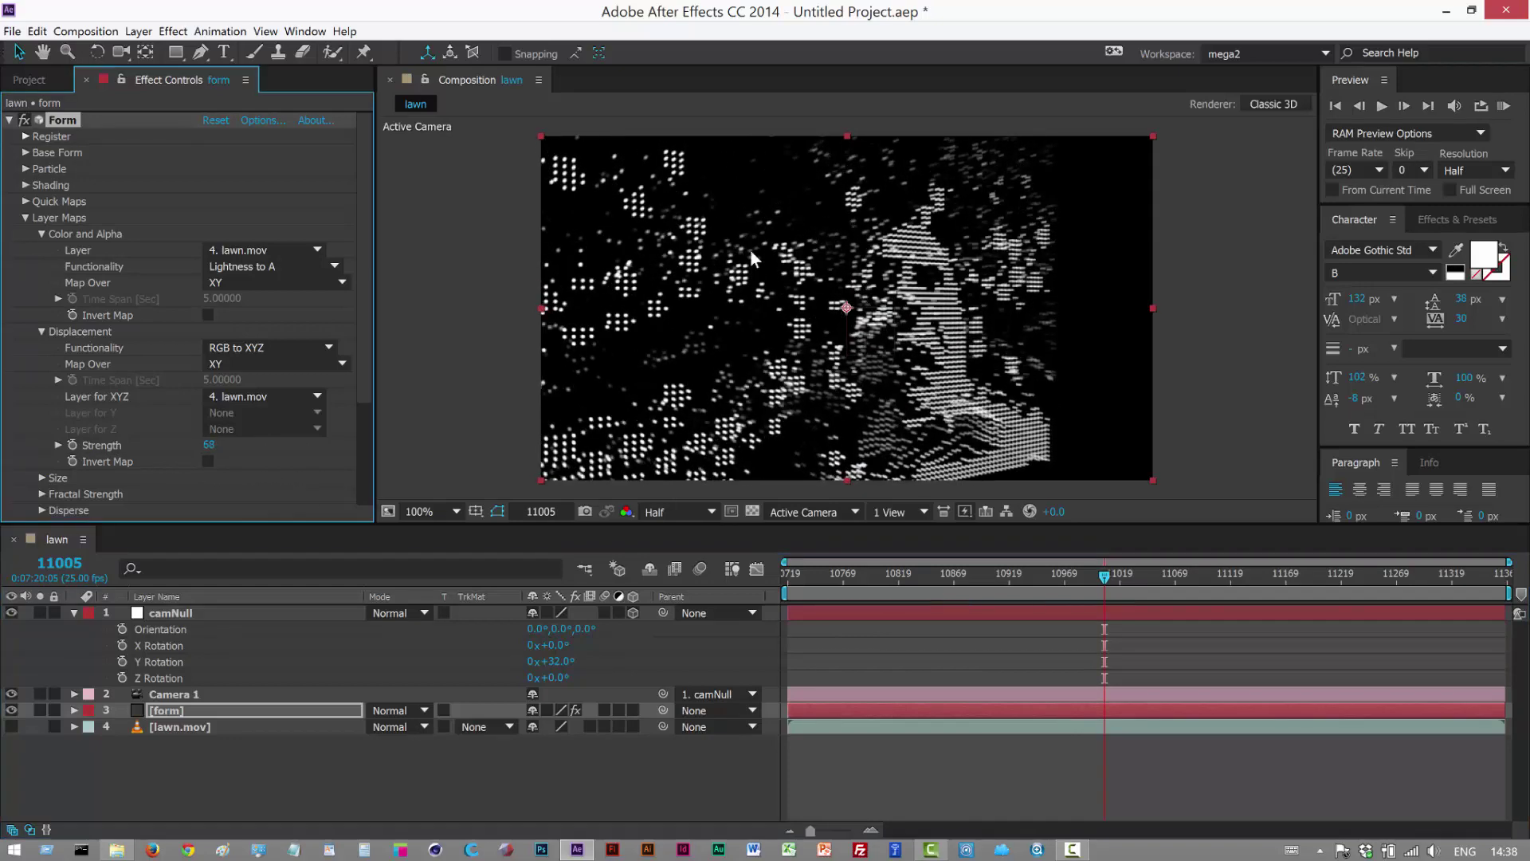
- Raise Base Form's Particles in Z to 25 and preview the particles around frame 11030
left_click(25, 152)
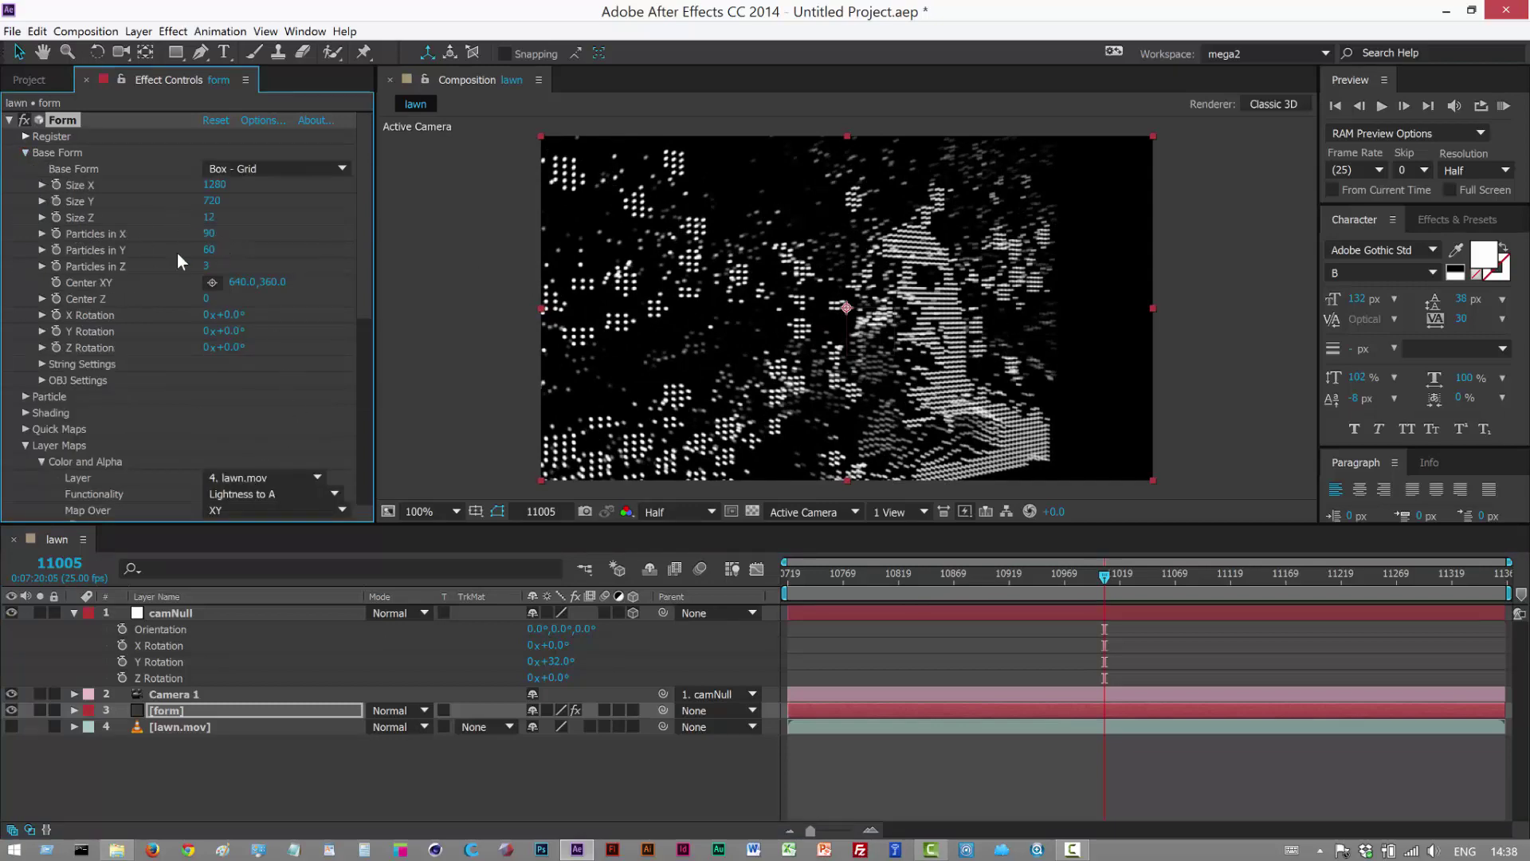
mouse_move(206, 269)
left_mouse_down()
mouse_move(227, 266)
mouse_move(235, 216)
left_mouse_up()
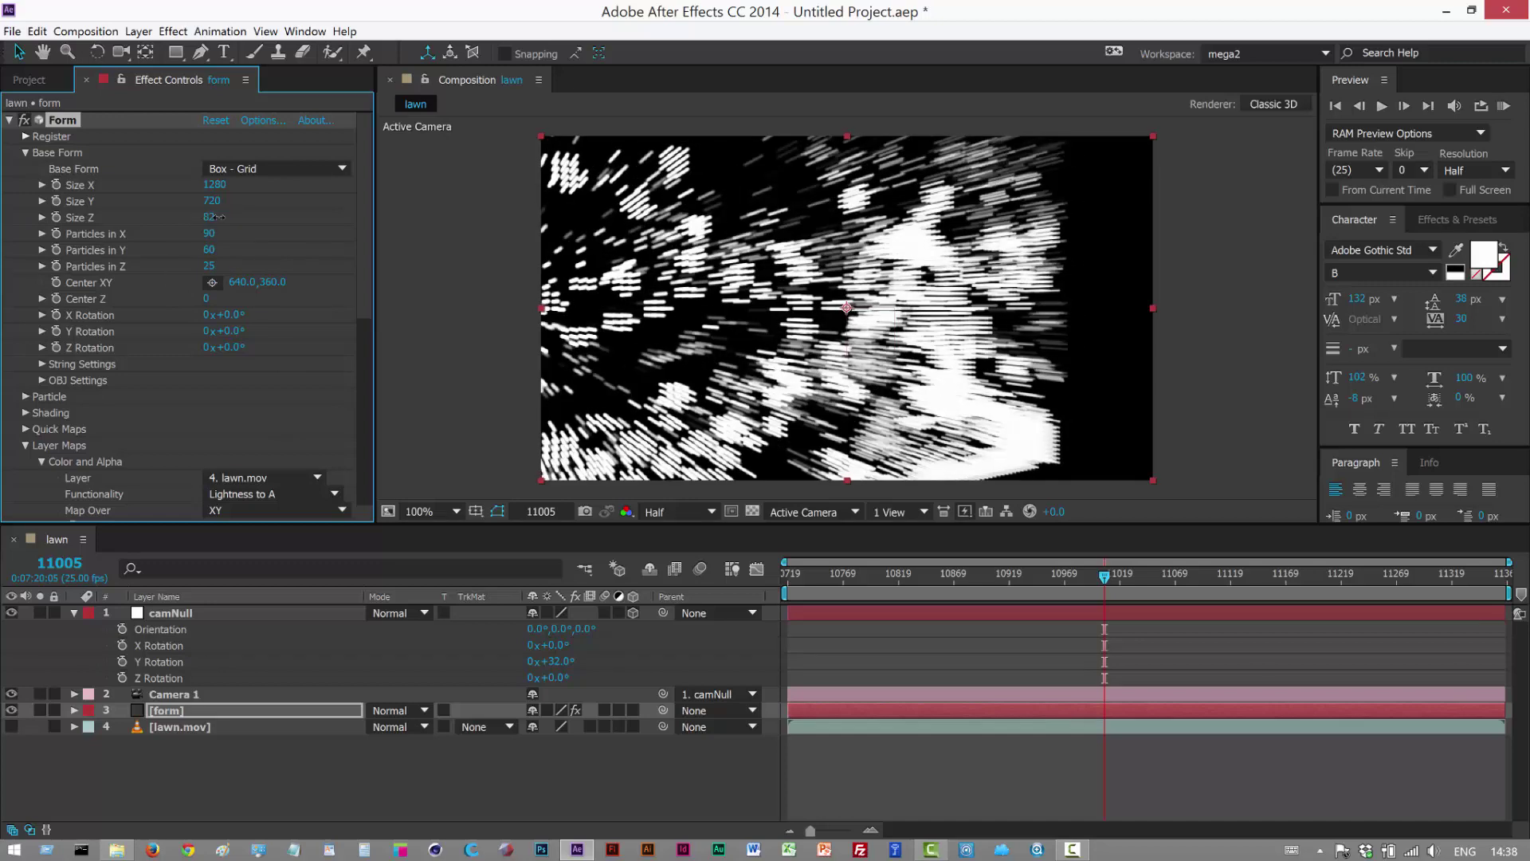
mouse_move(916, 576)
left_mouse_down()
mouse_move(1206, 558)
mouse_move(886, 574)
left_mouse_up()
left_click_drag(1050, 580, 1132, 574)
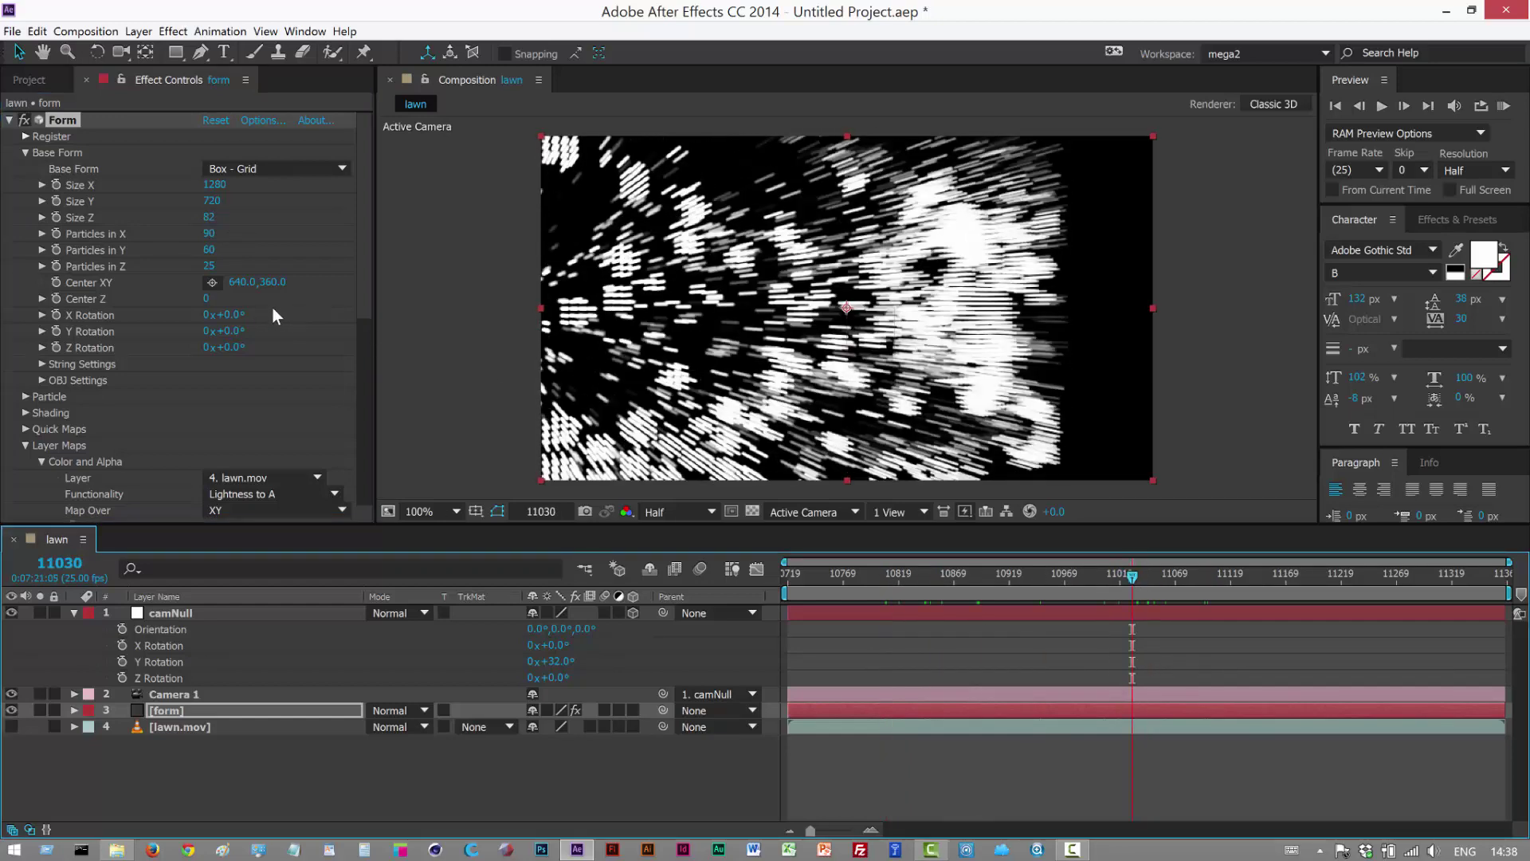
left_click_drag(370, 351, 370, 437)
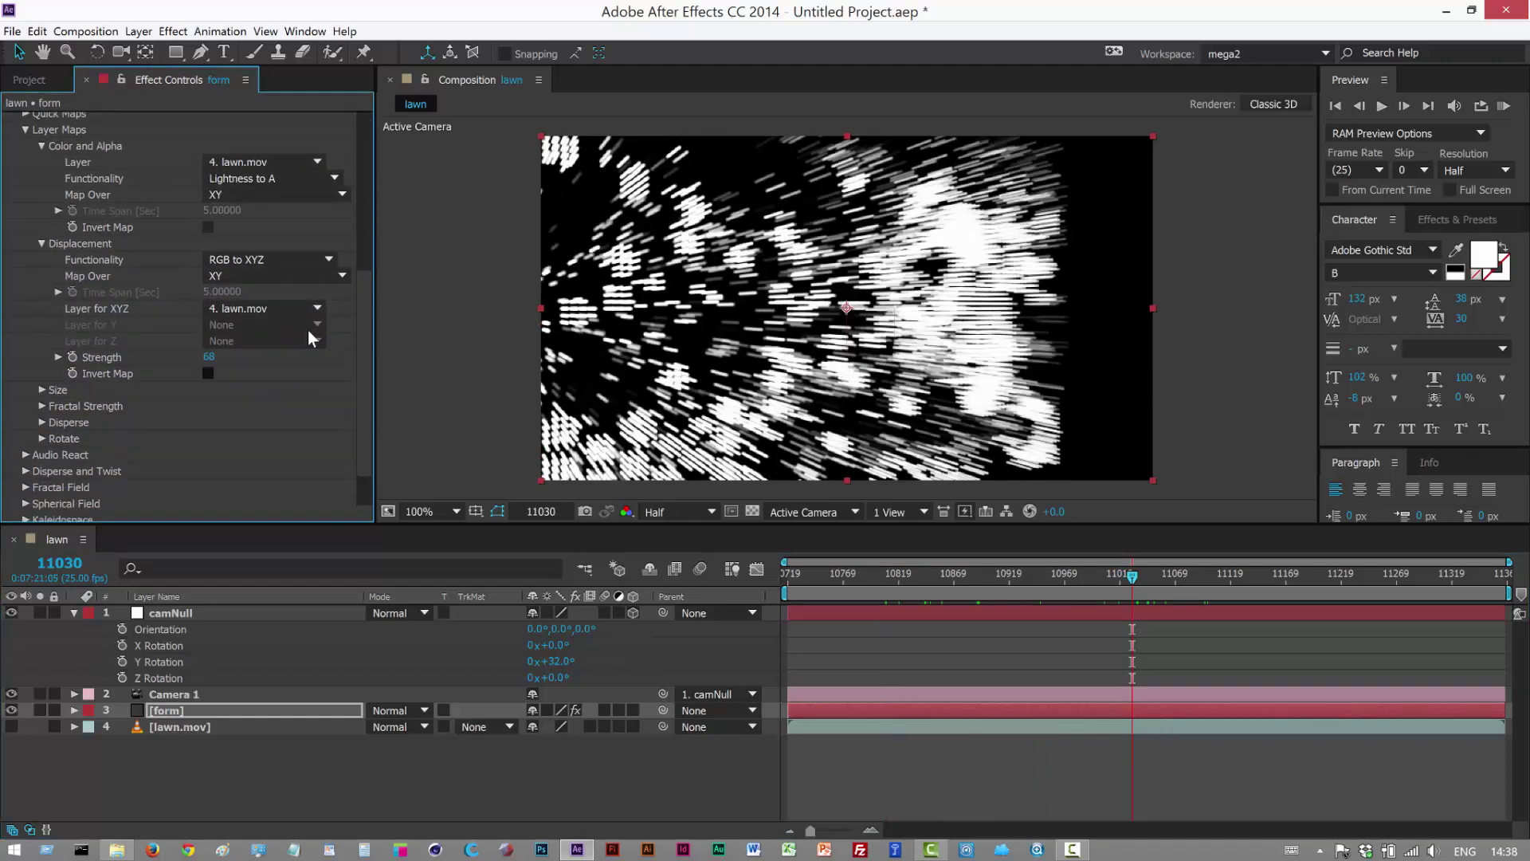
- Set Size Z to 22, Particles in Z to 4, and Displacement Strength to 74
mouse_move(201, 360)
left_mouse_down()
mouse_move(297, 363)
mouse_move(222, 368)
left_mouse_up()
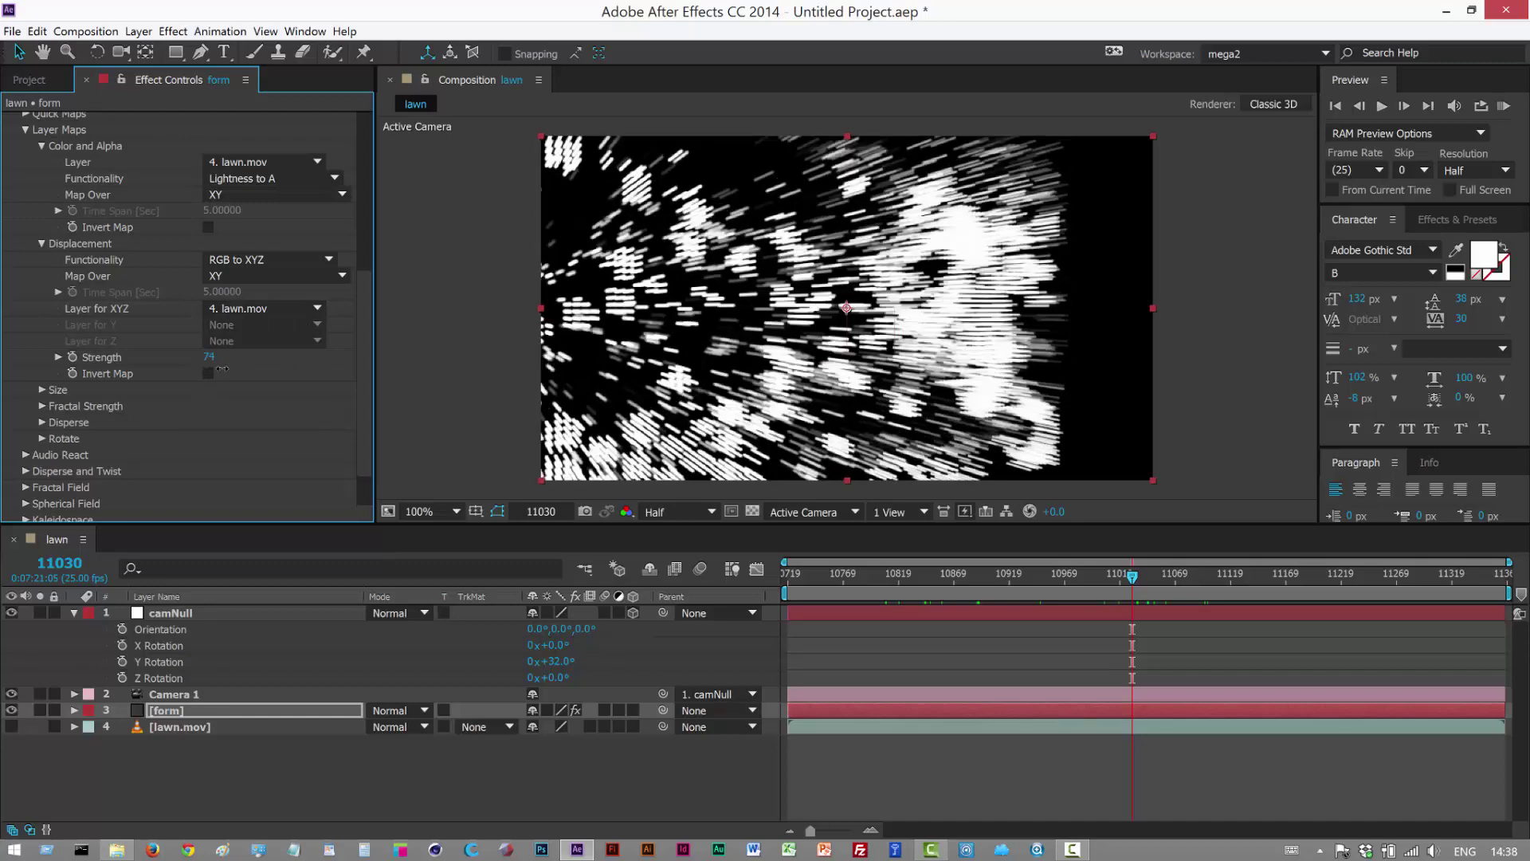
scroll(358, 150, "up", 5)
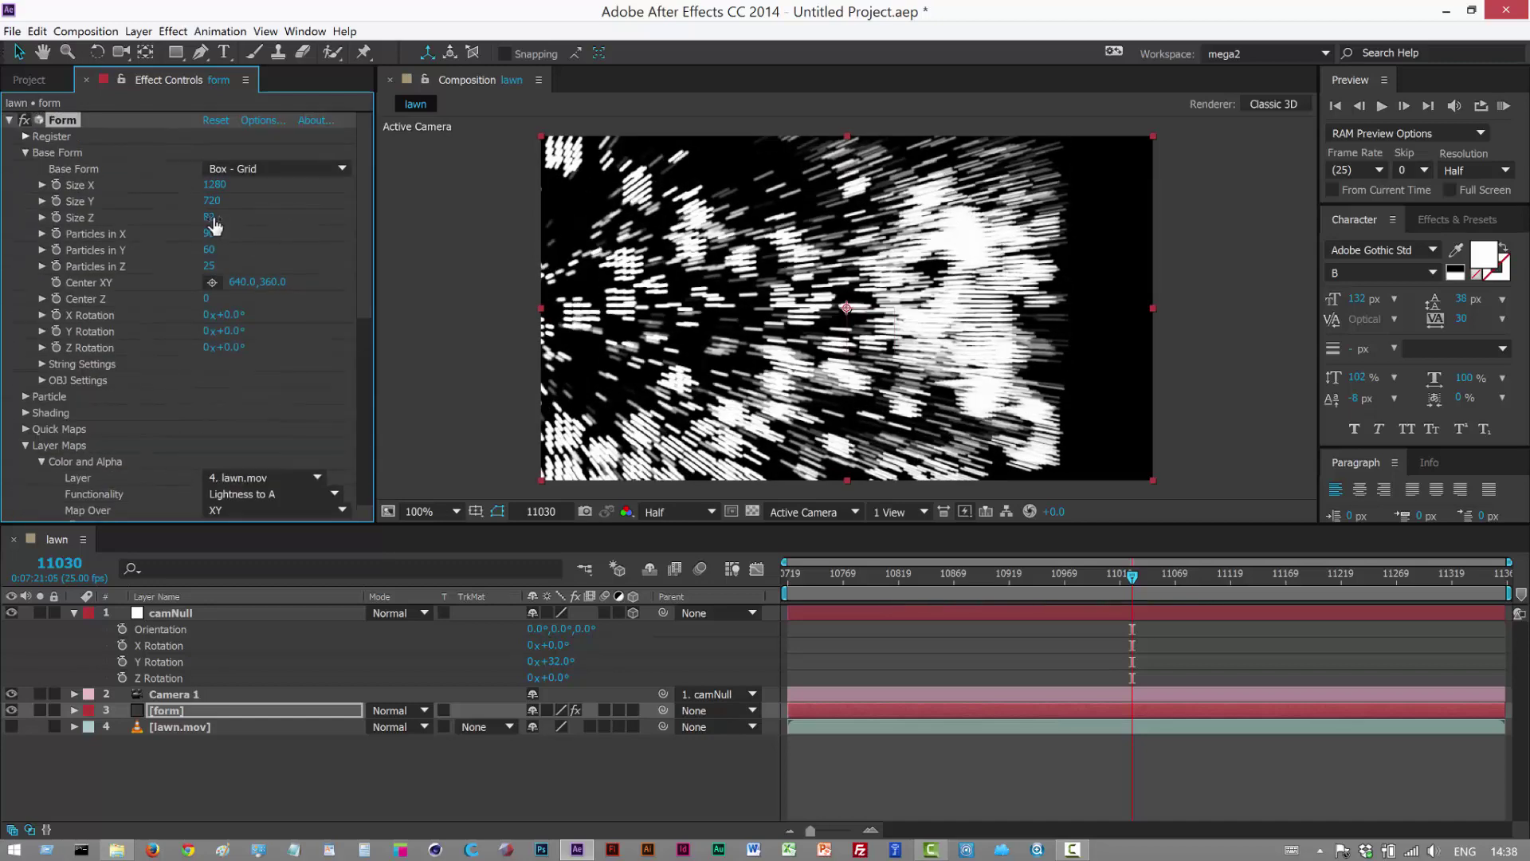
type("22")
key("Return")
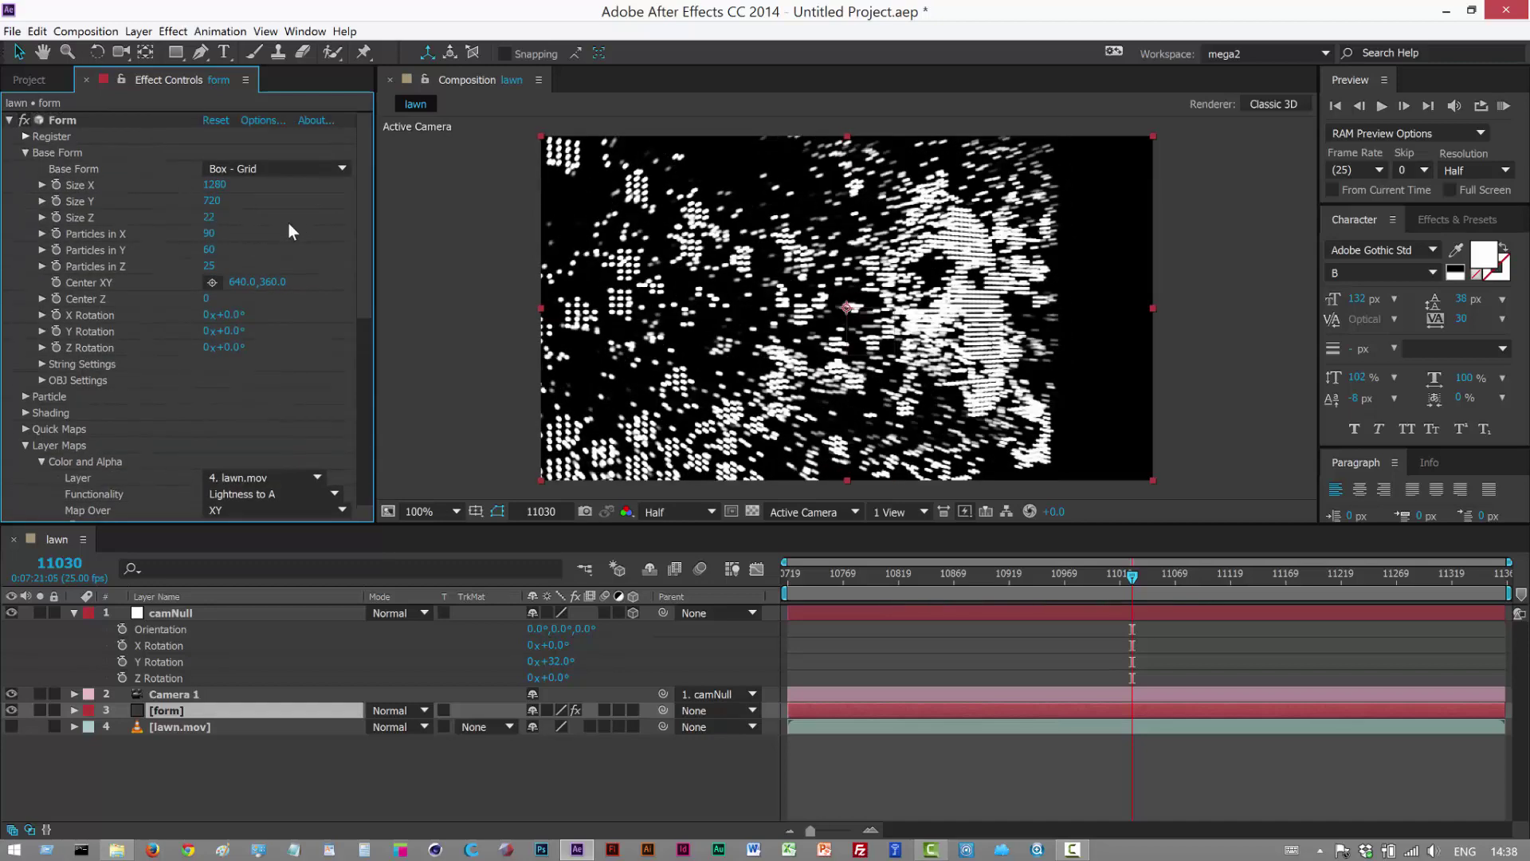
left_click_drag(893, 577, 1112, 580)
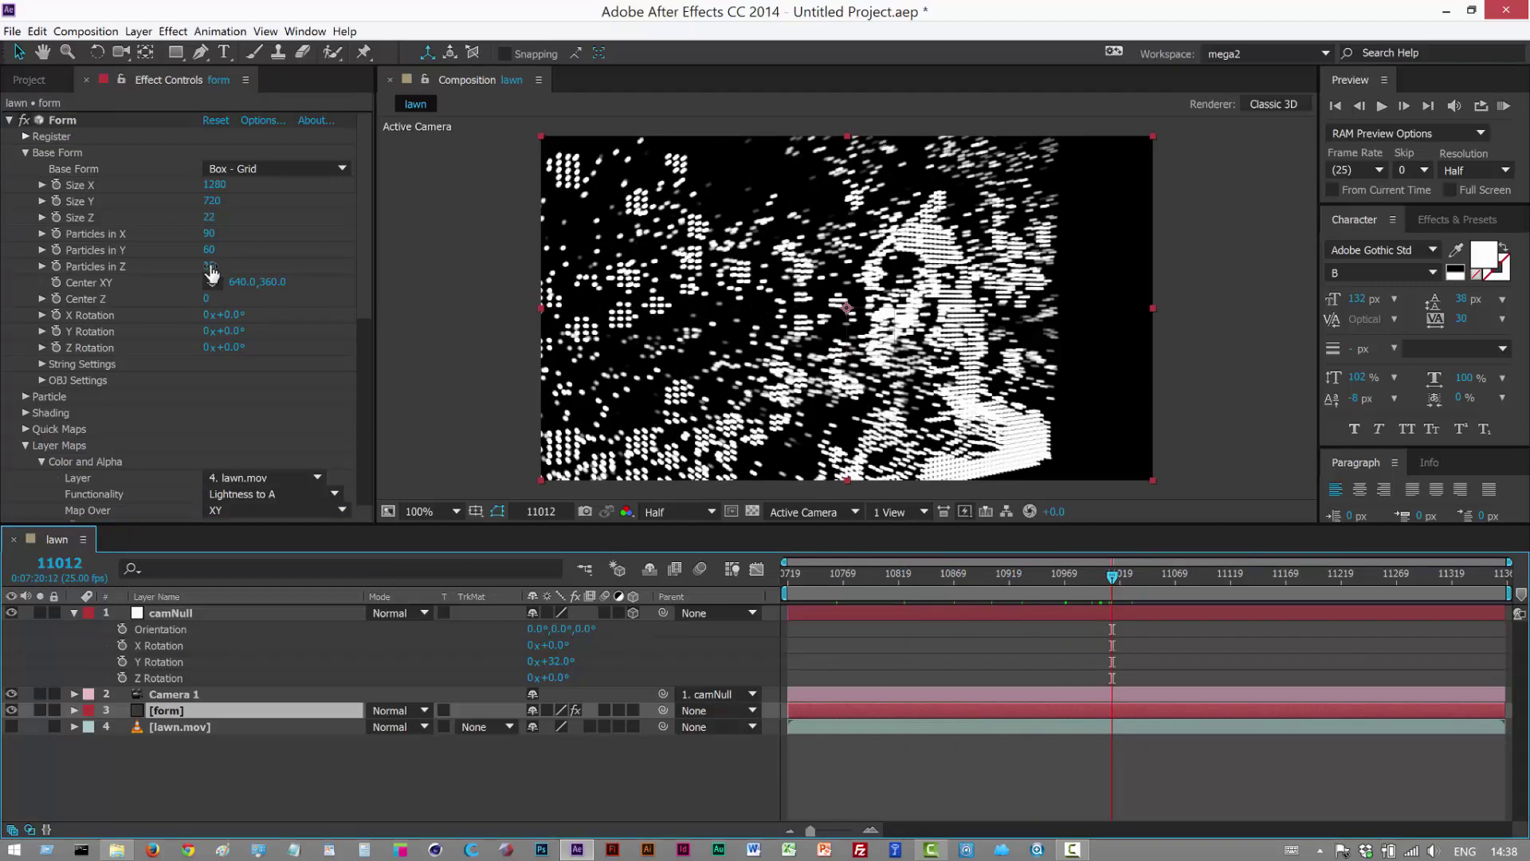
left_click_drag(211, 266, 191, 266)
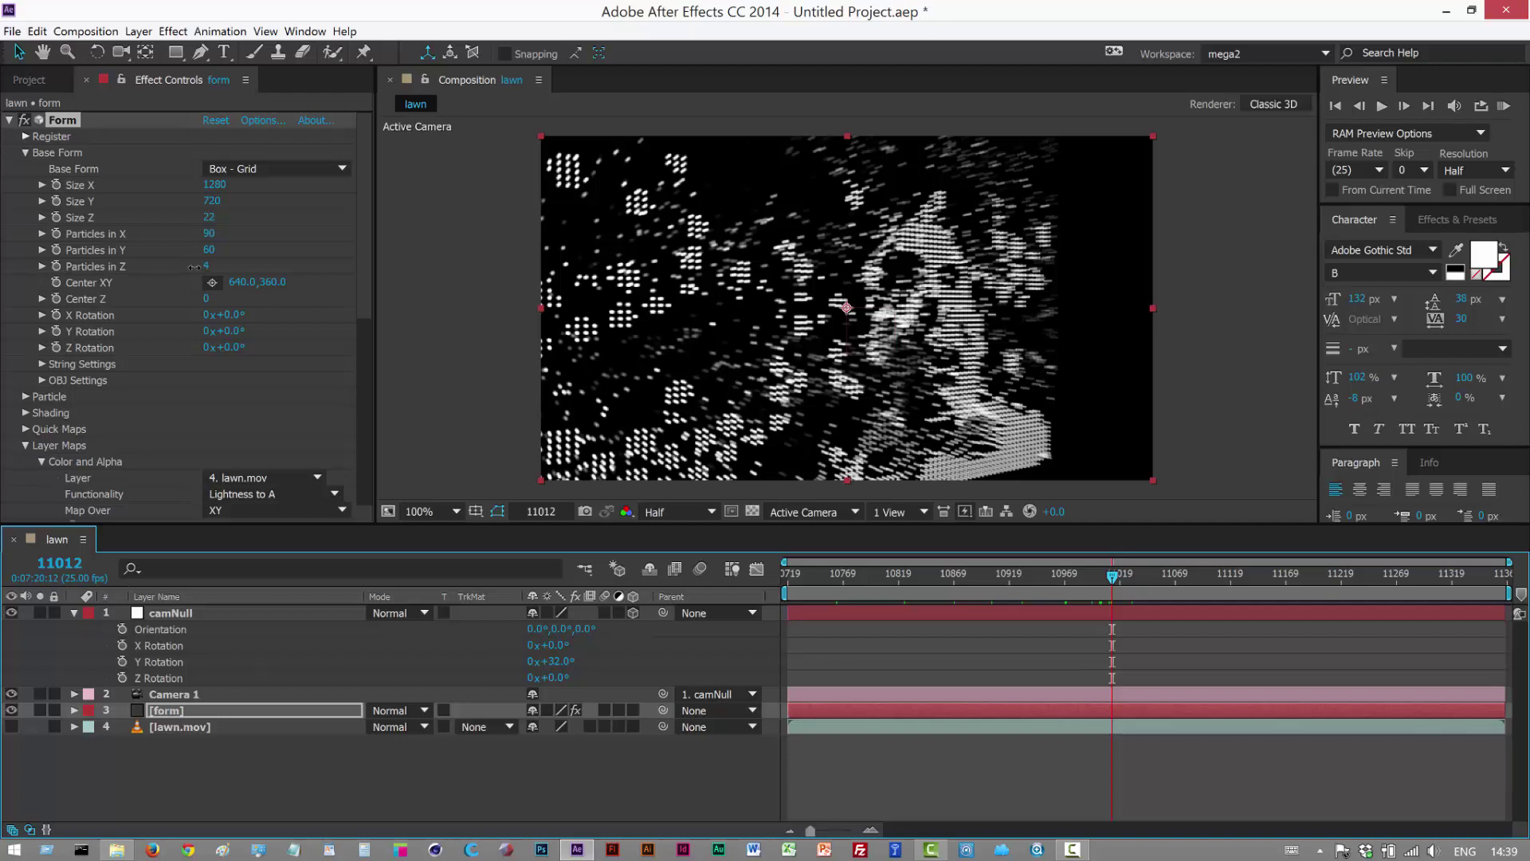
left_click_drag(365, 255, 386, 448)
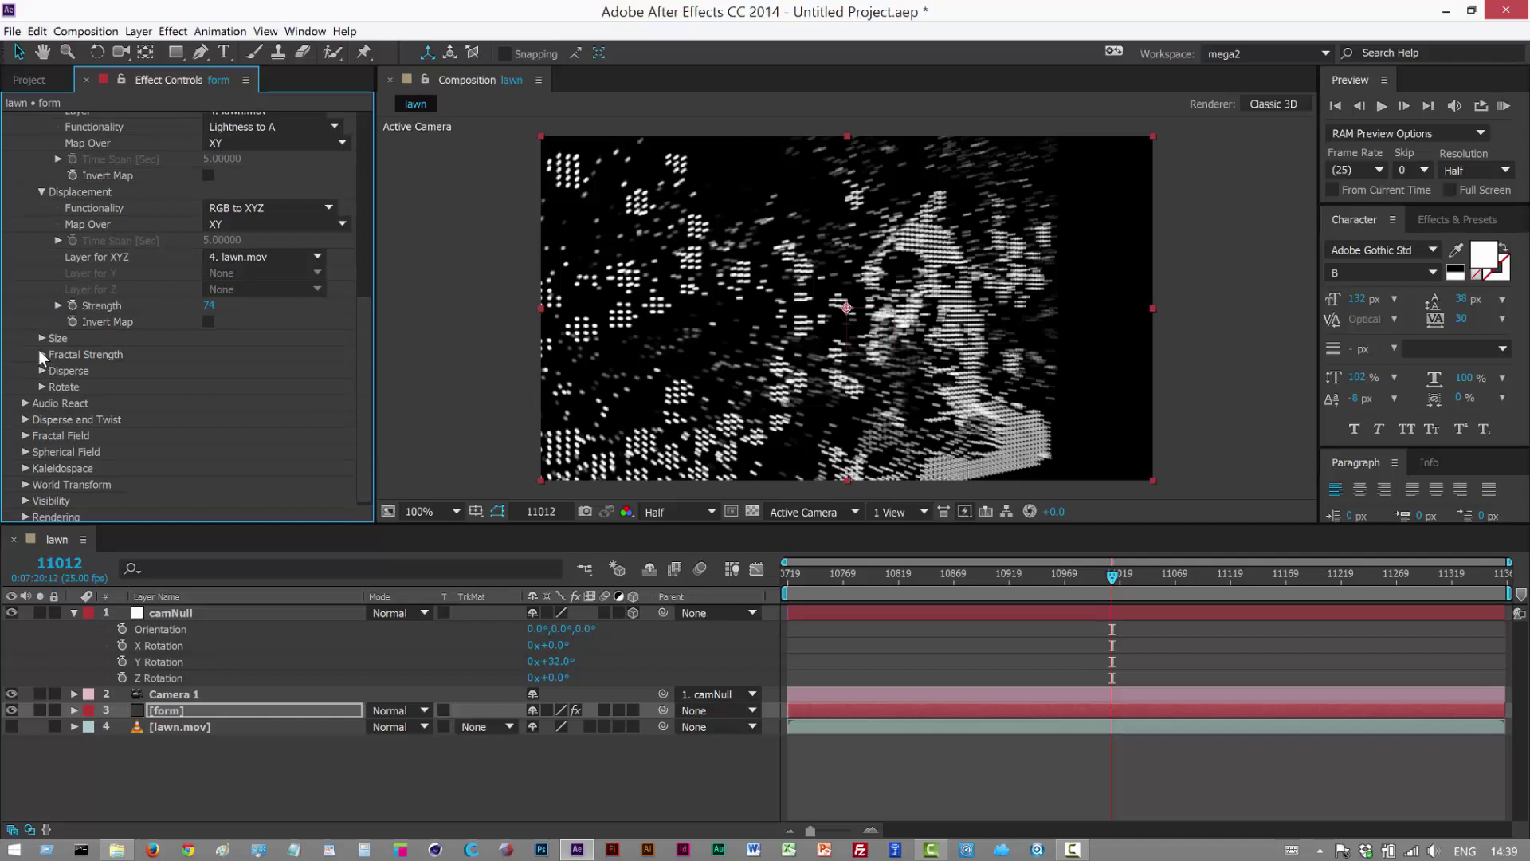
- Map particle Size to 4. lawn.mov over XY
left_click(40, 338)
left_click(259, 354)
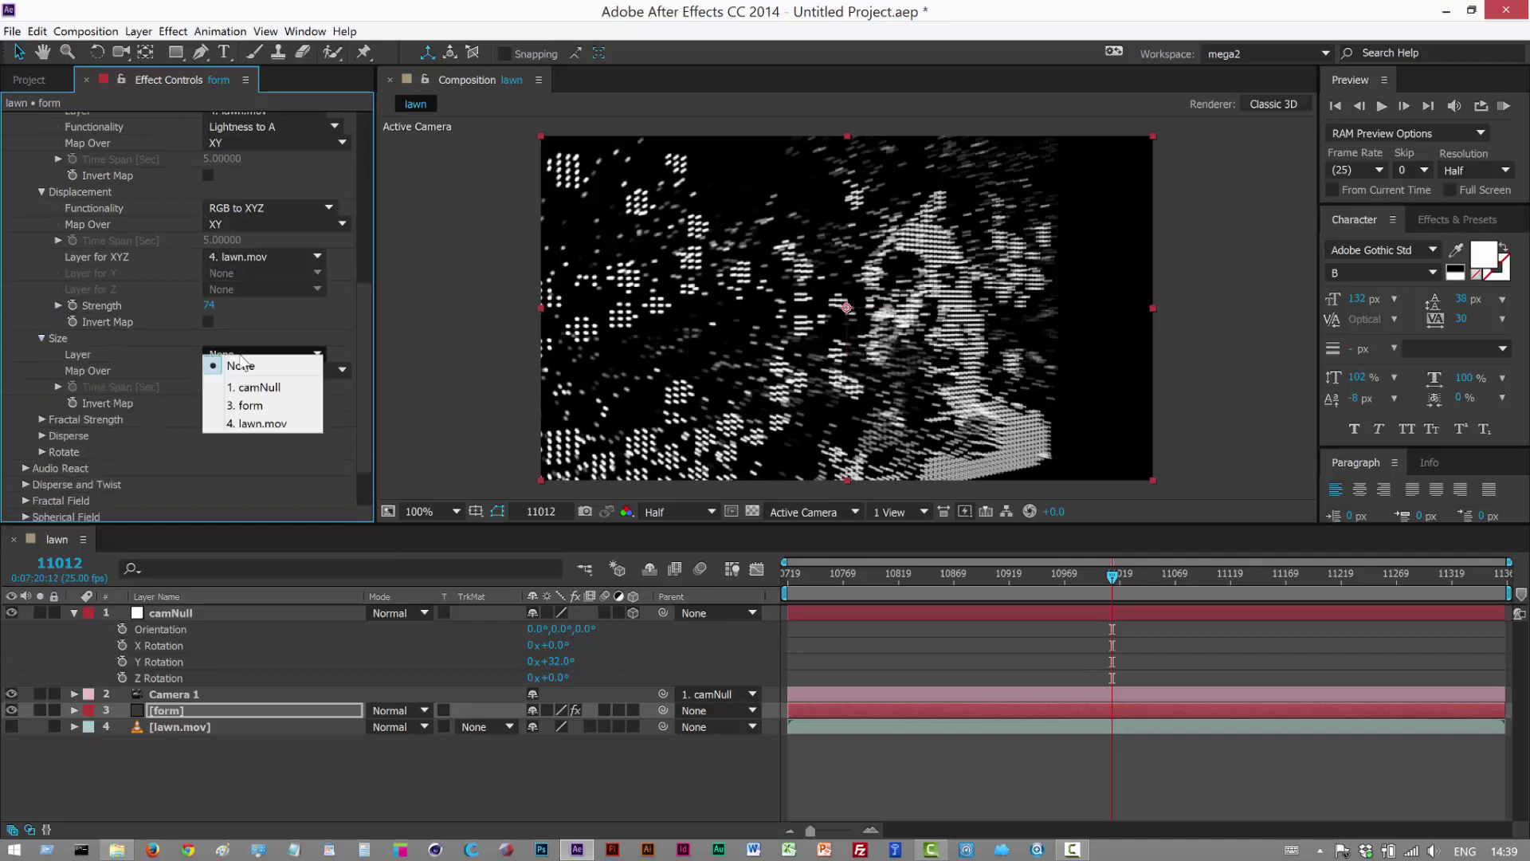
left_click(263, 421)
left_click(291, 373)
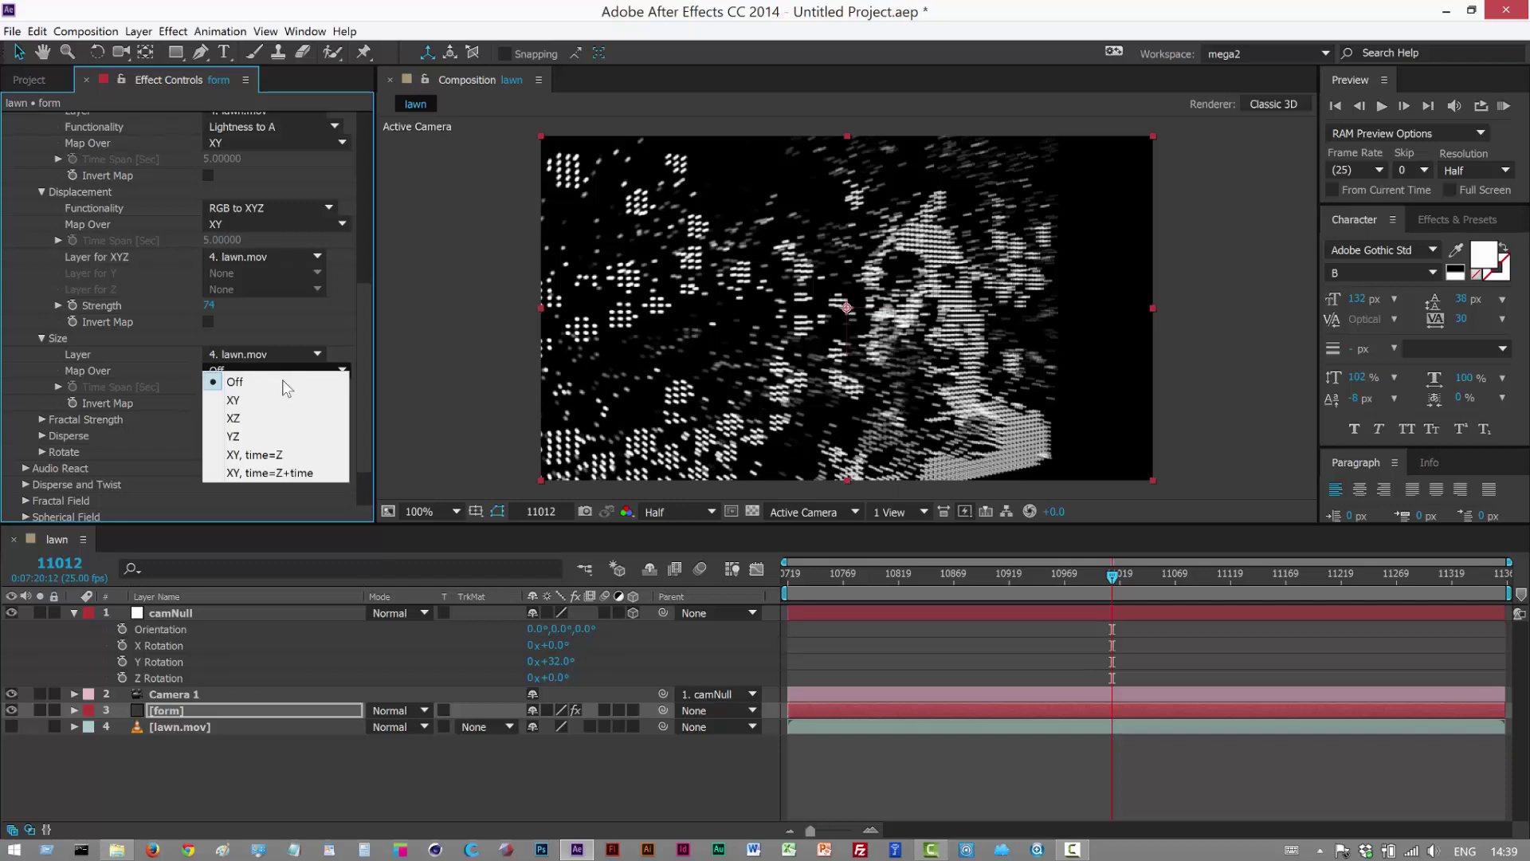
left_click(297, 400)
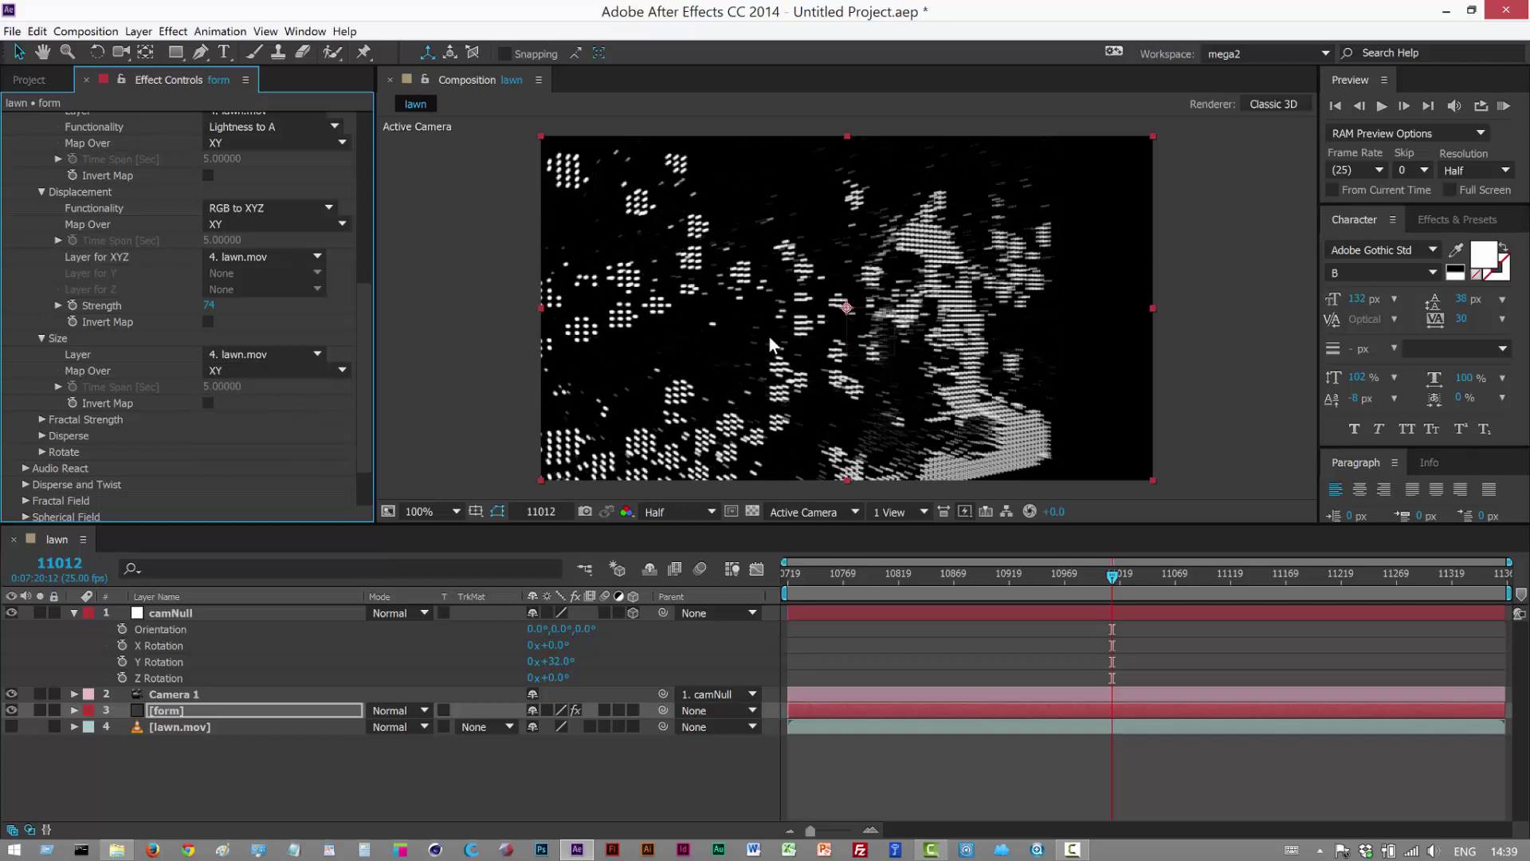
- Map Fractal Strength to 4. lawn.mov over XY
left_click(42, 419)
left_click(259, 435)
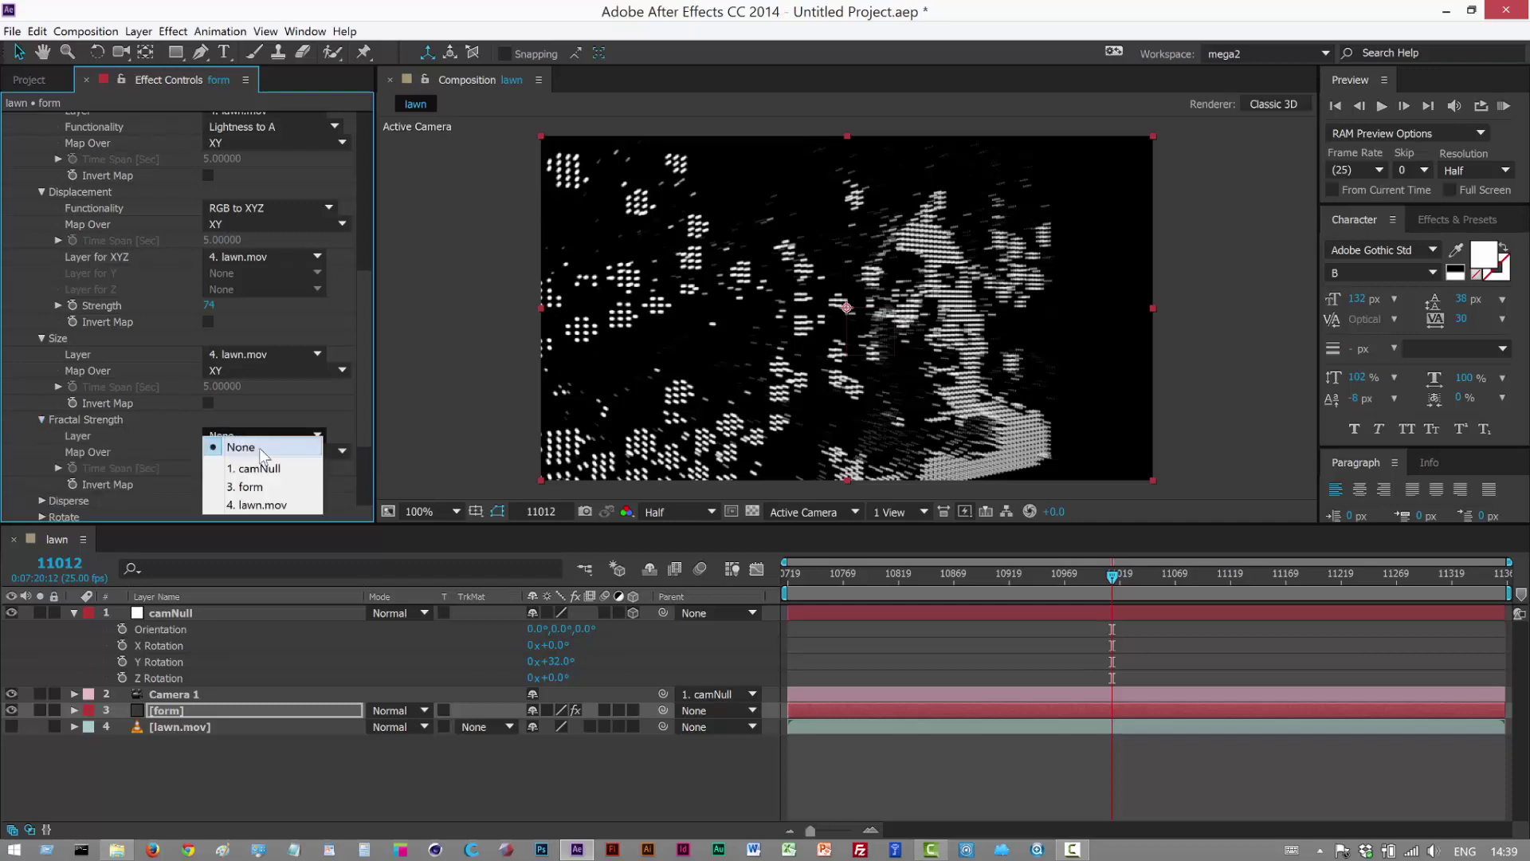
left_click(255, 502)
left_click(254, 452)
left_click(259, 478)
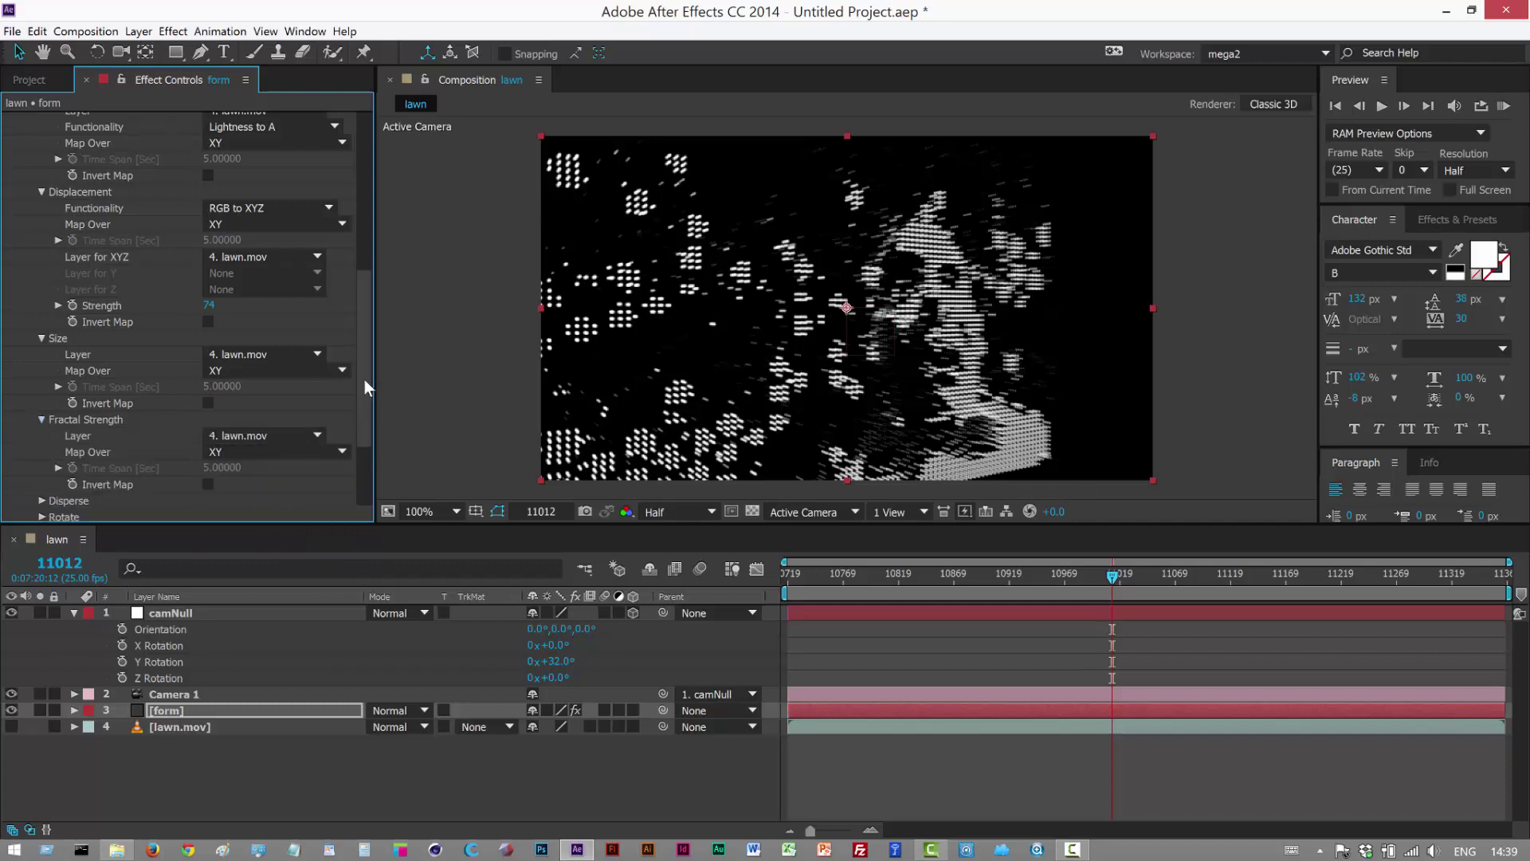
left_click_drag(365, 379, 386, 228)
- Set Quick Maps opacity and colour to map radially
left_click(24, 429)
scroll(241, 474, "down", 3)
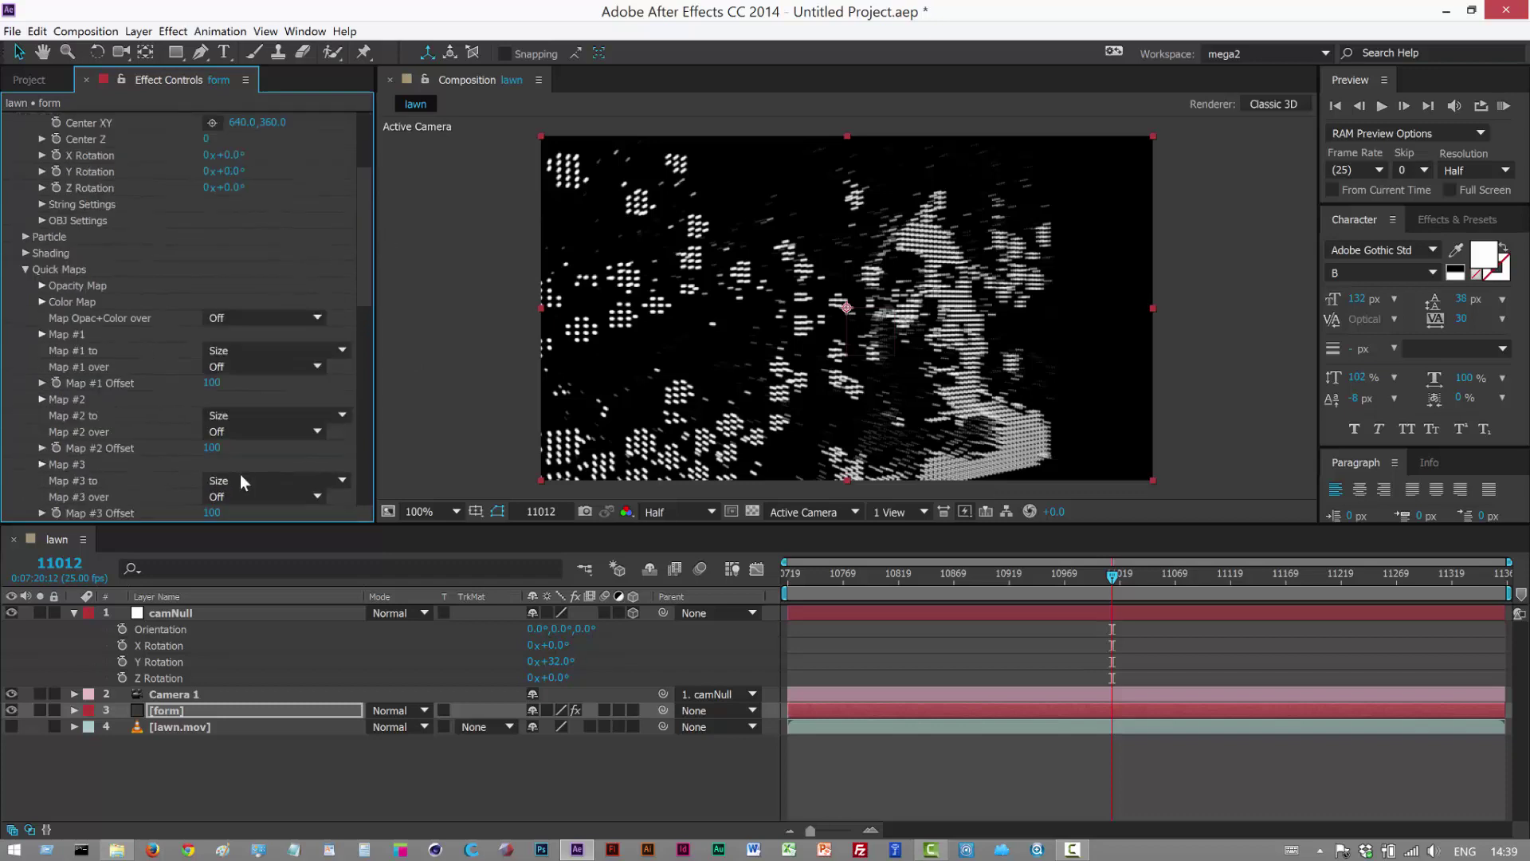
left_click(263, 317)
left_click(263, 405)
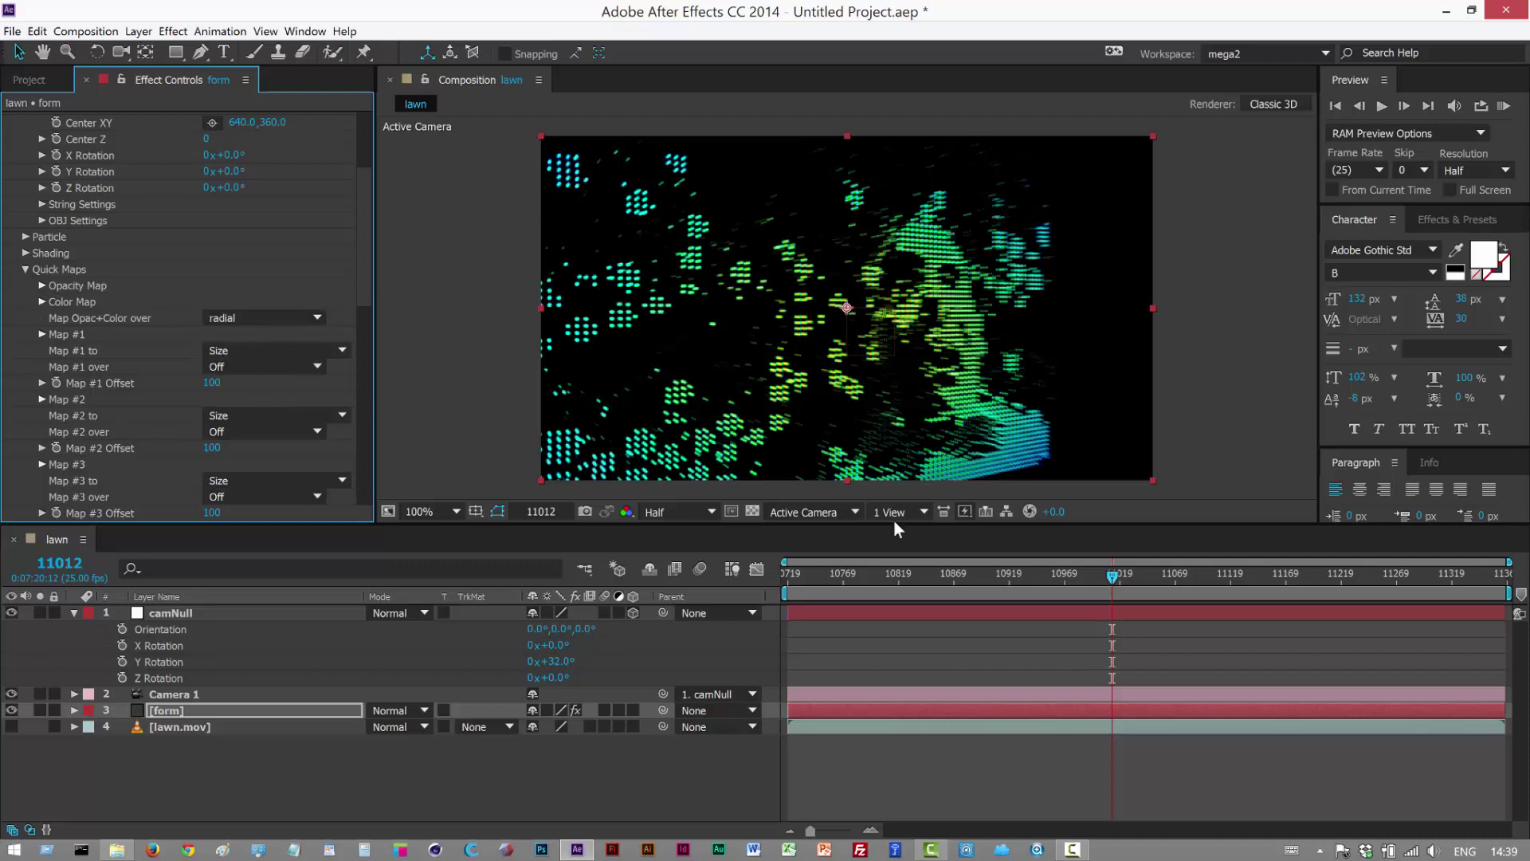
- Apply the triangle-shaped Opacity Map preset and preview it over time
left_click(42, 286)
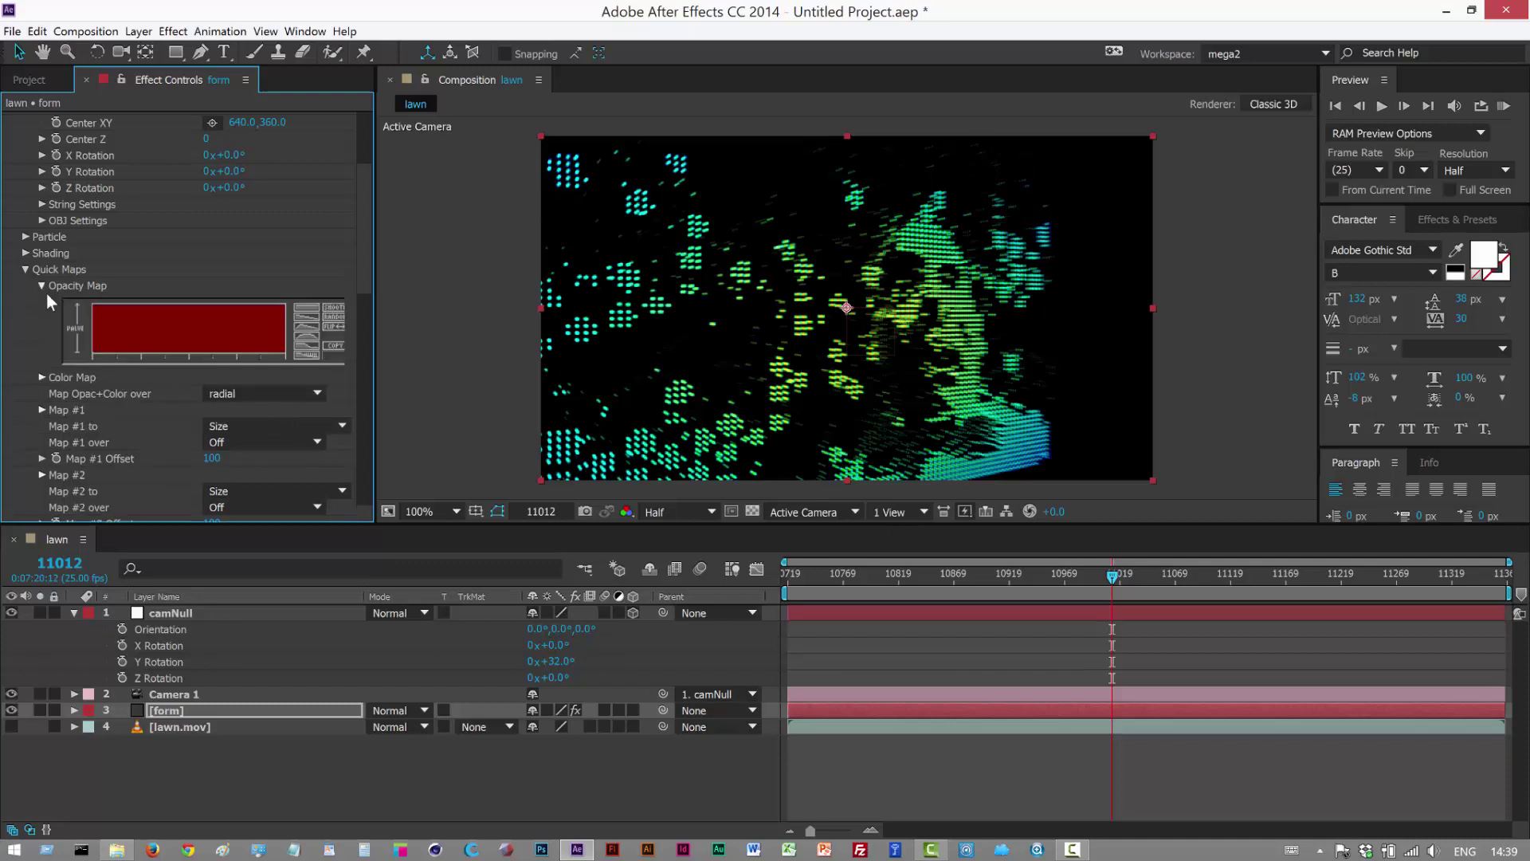
left_click(314, 336)
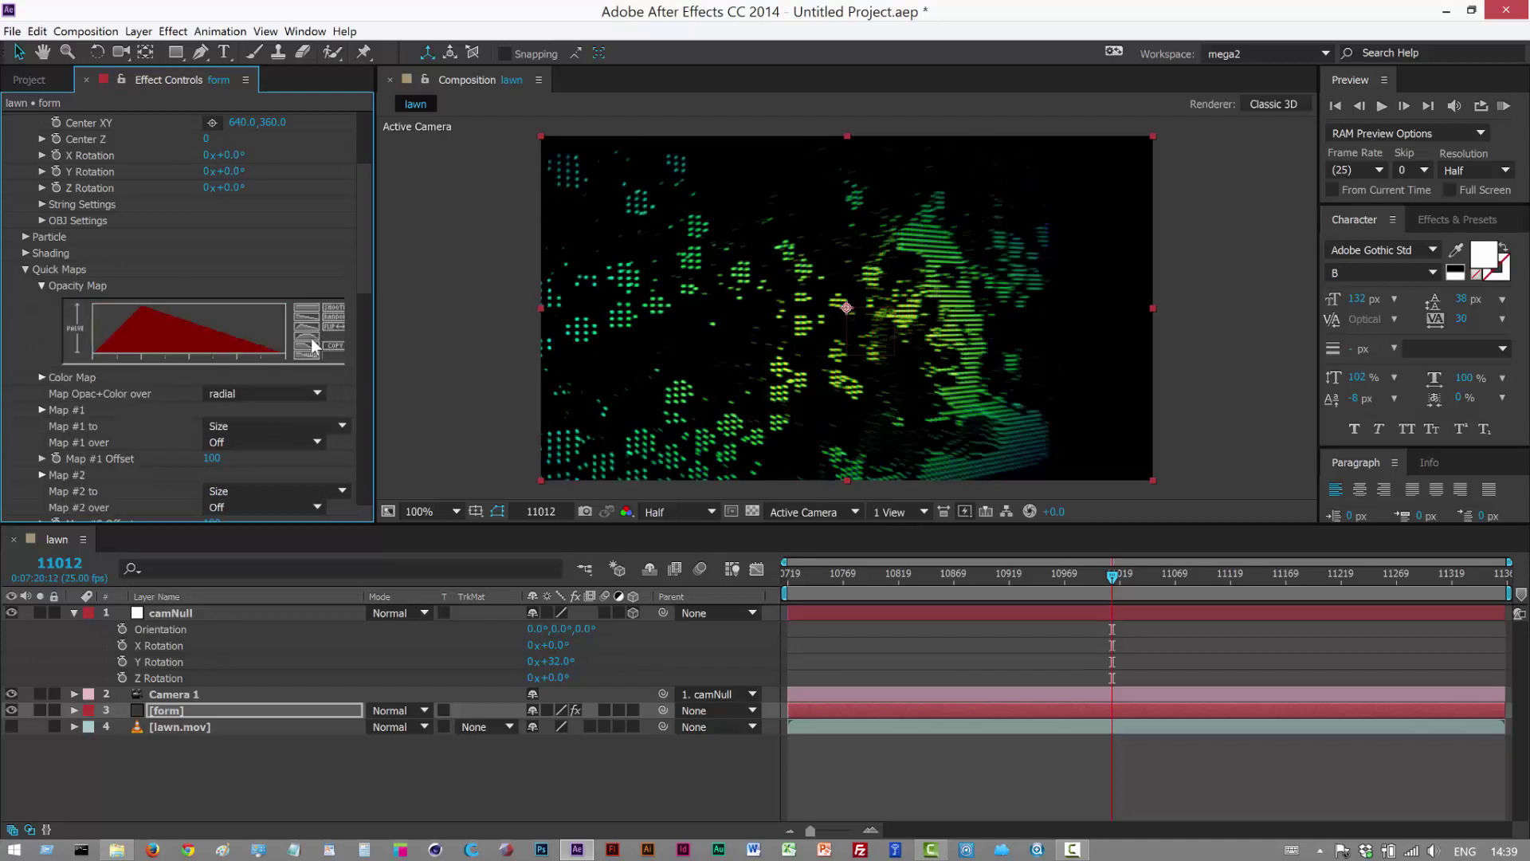
left_click(311, 340)
left_click(310, 344)
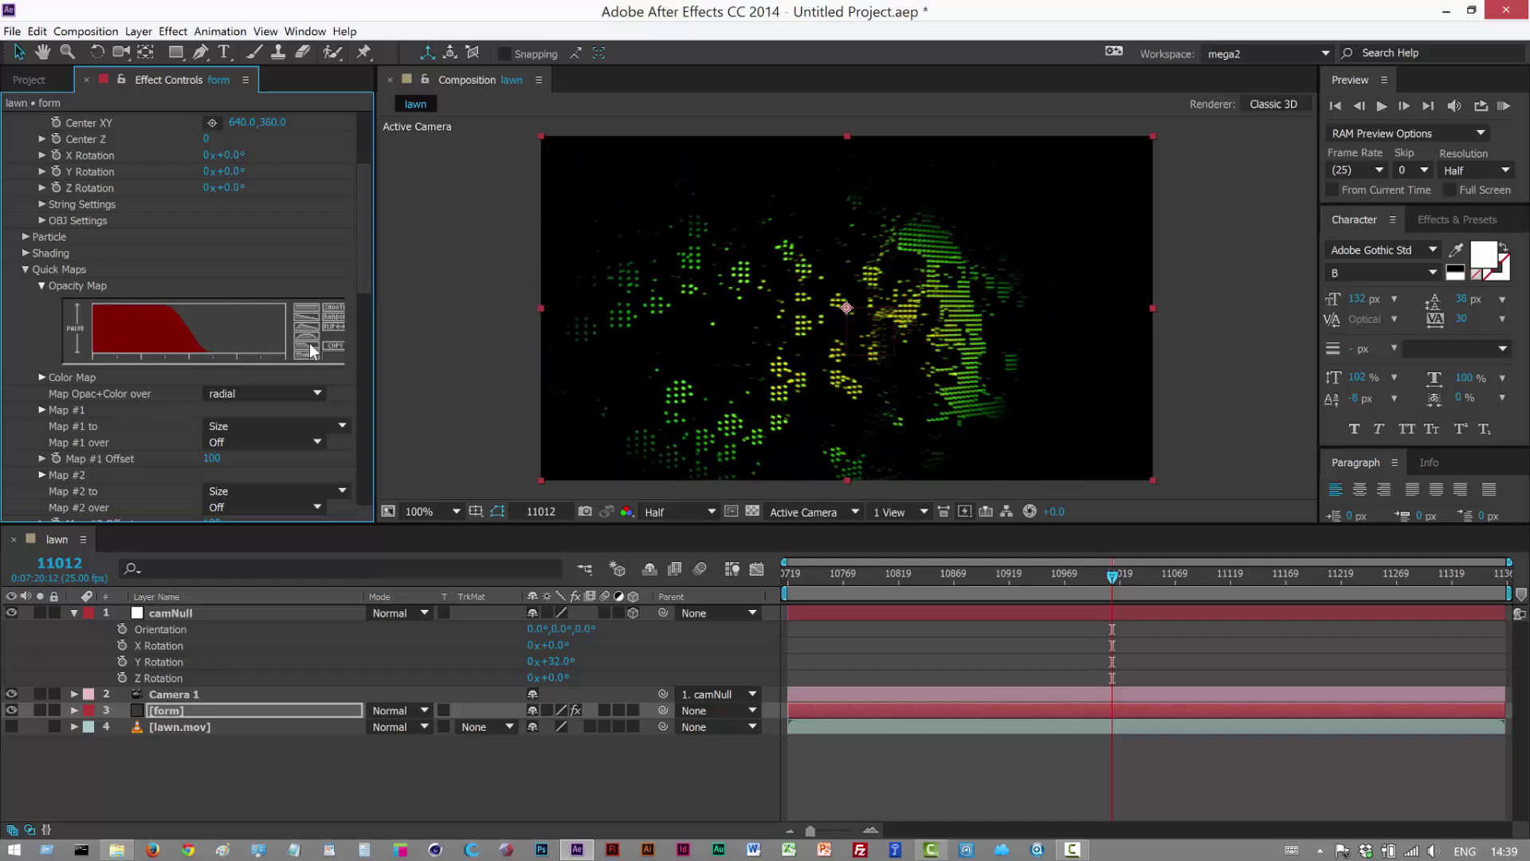
left_click(309, 324)
left_click_drag(893, 574, 1124, 575)
- Move camNull along Z and set its Y Rotation to -37°
left_click(174, 614)
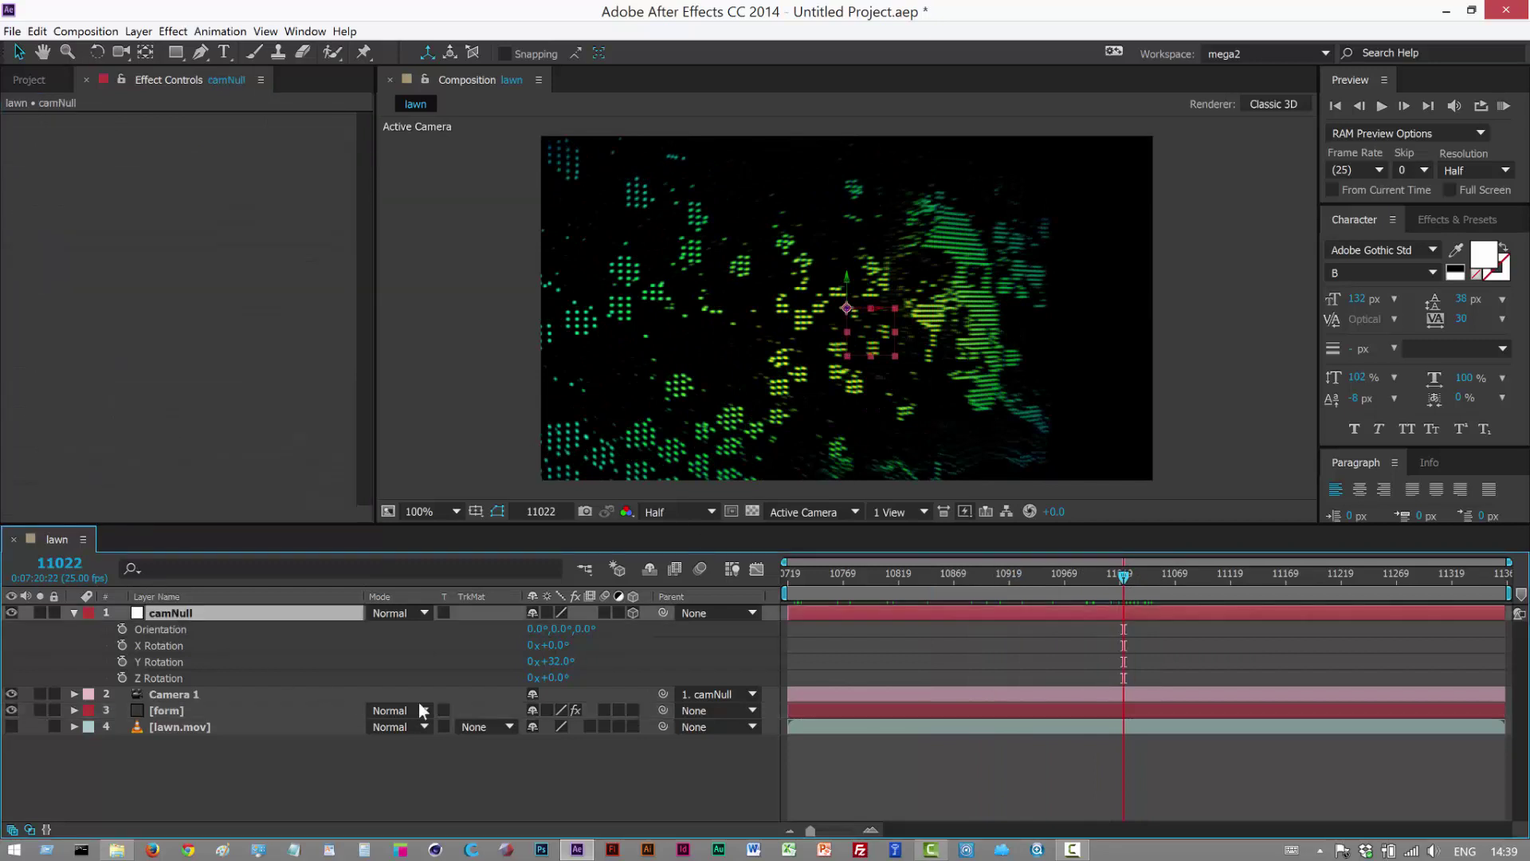
key("p")
left_click_drag(596, 629, 496, 665)
left_click(332, 614)
key("r")
key("Return")
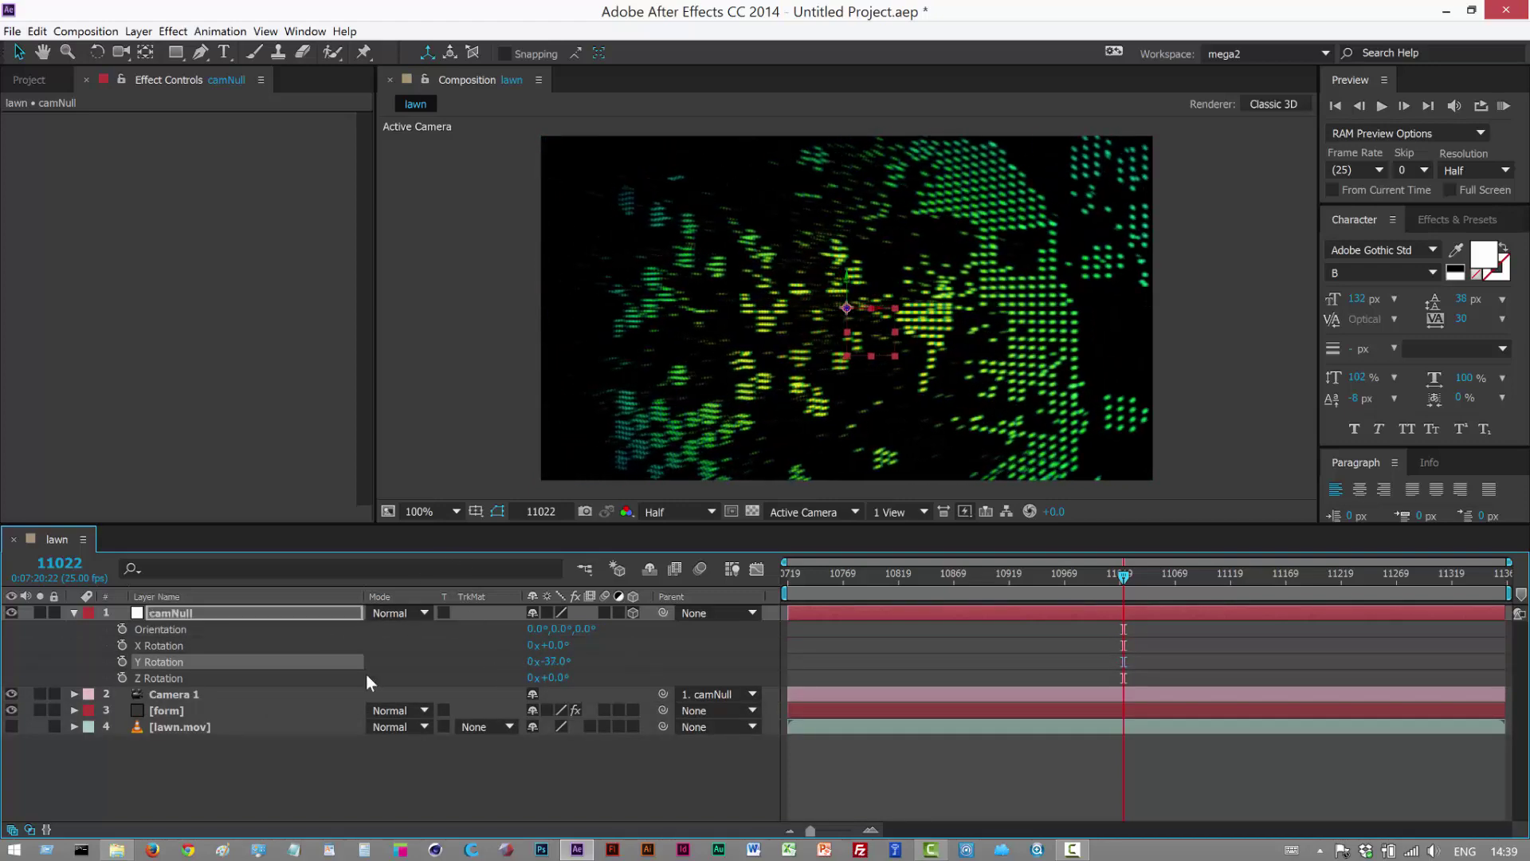
- Set Form's Displacement Strength to -9
left_click(232, 712)
left_click_drag(363, 191, 366, 424)
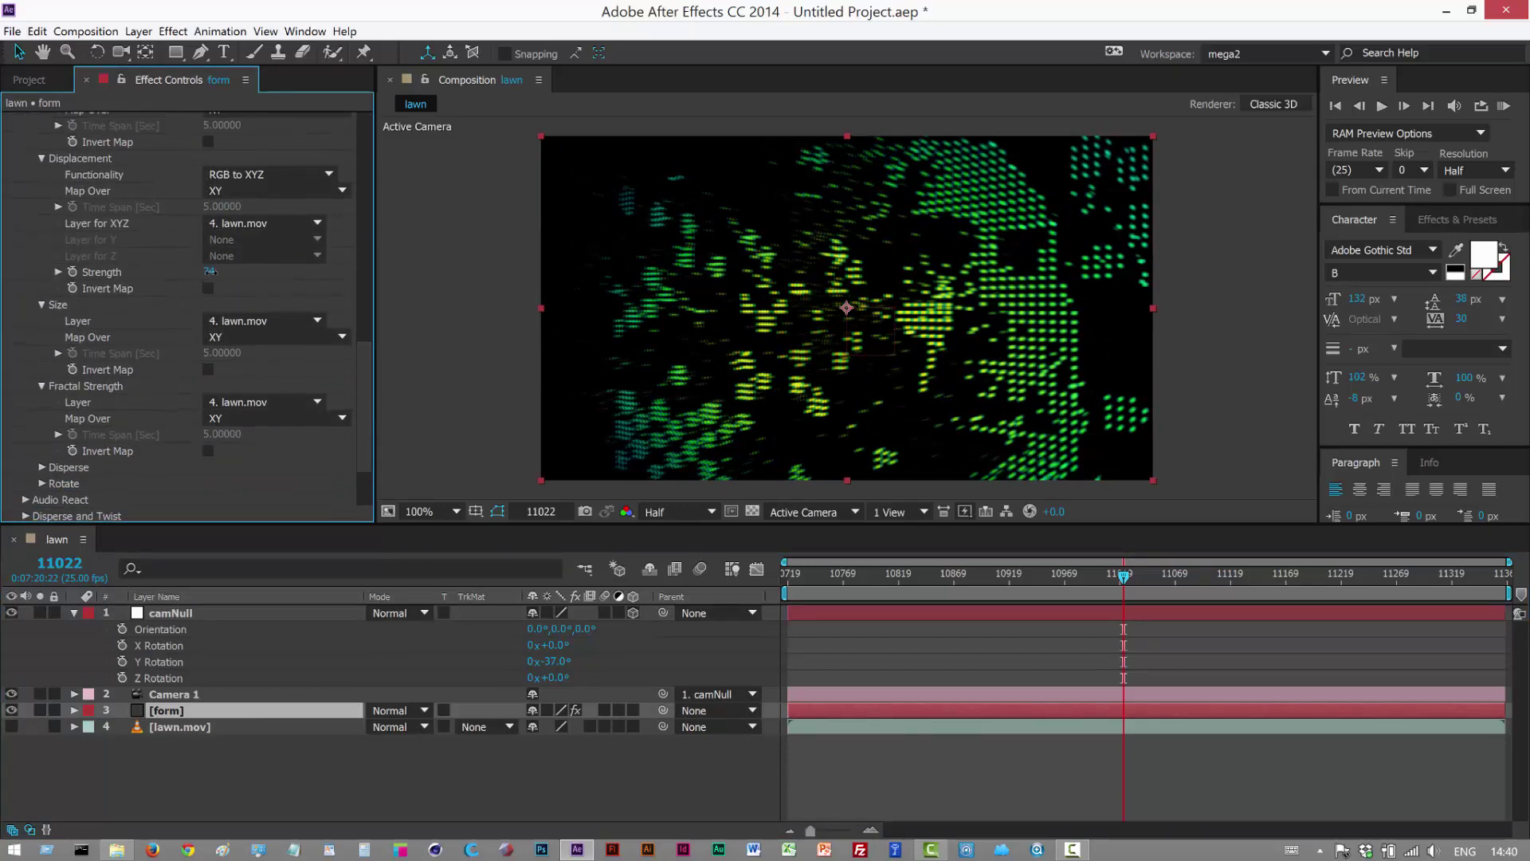
left_click_drag(209, 271, 167, 308)
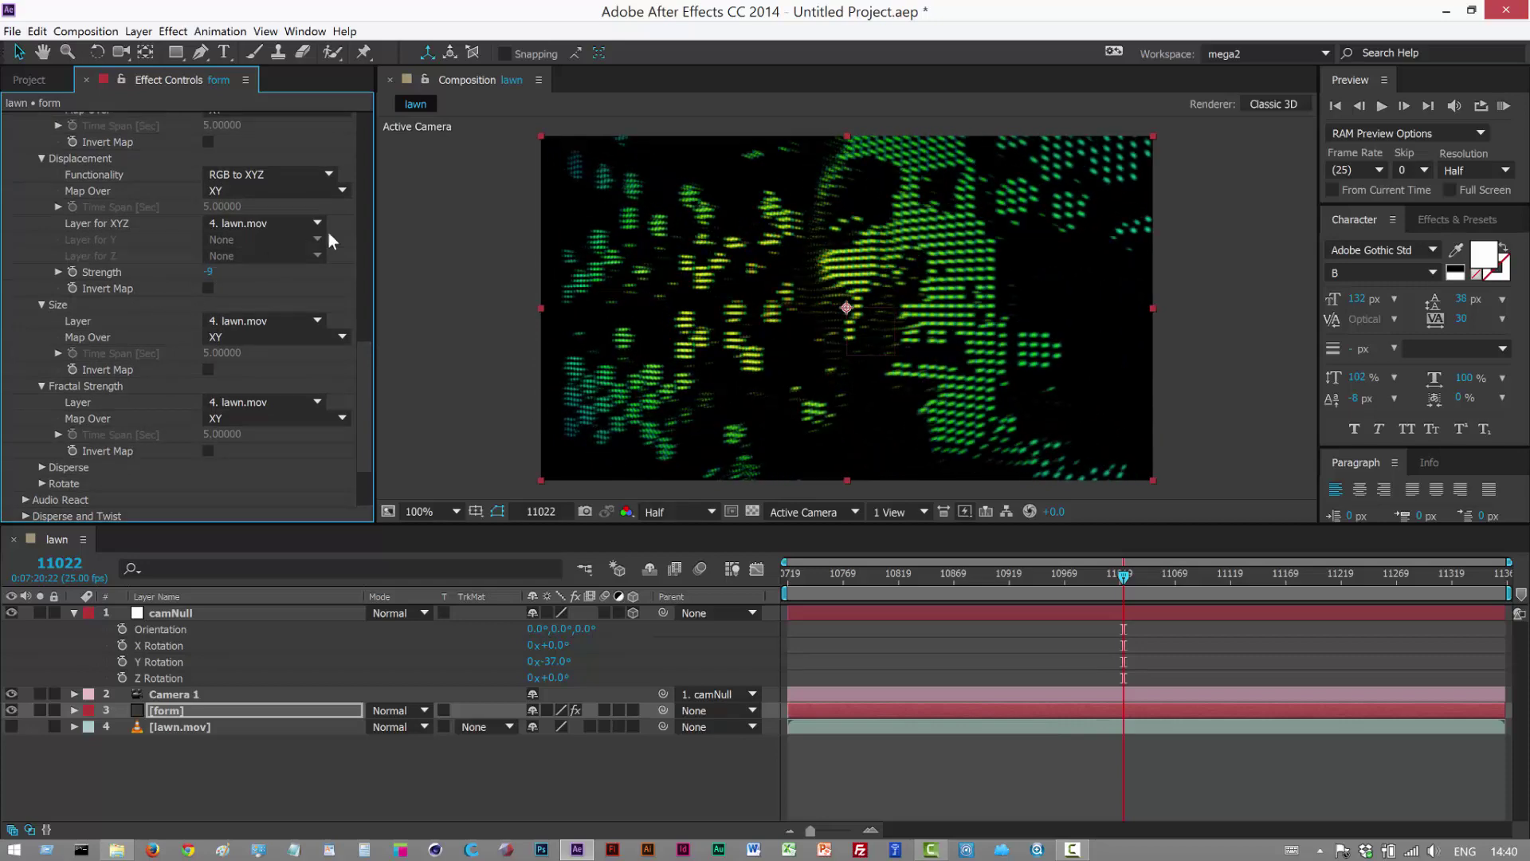
left_click_drag(365, 358, 376, 104)
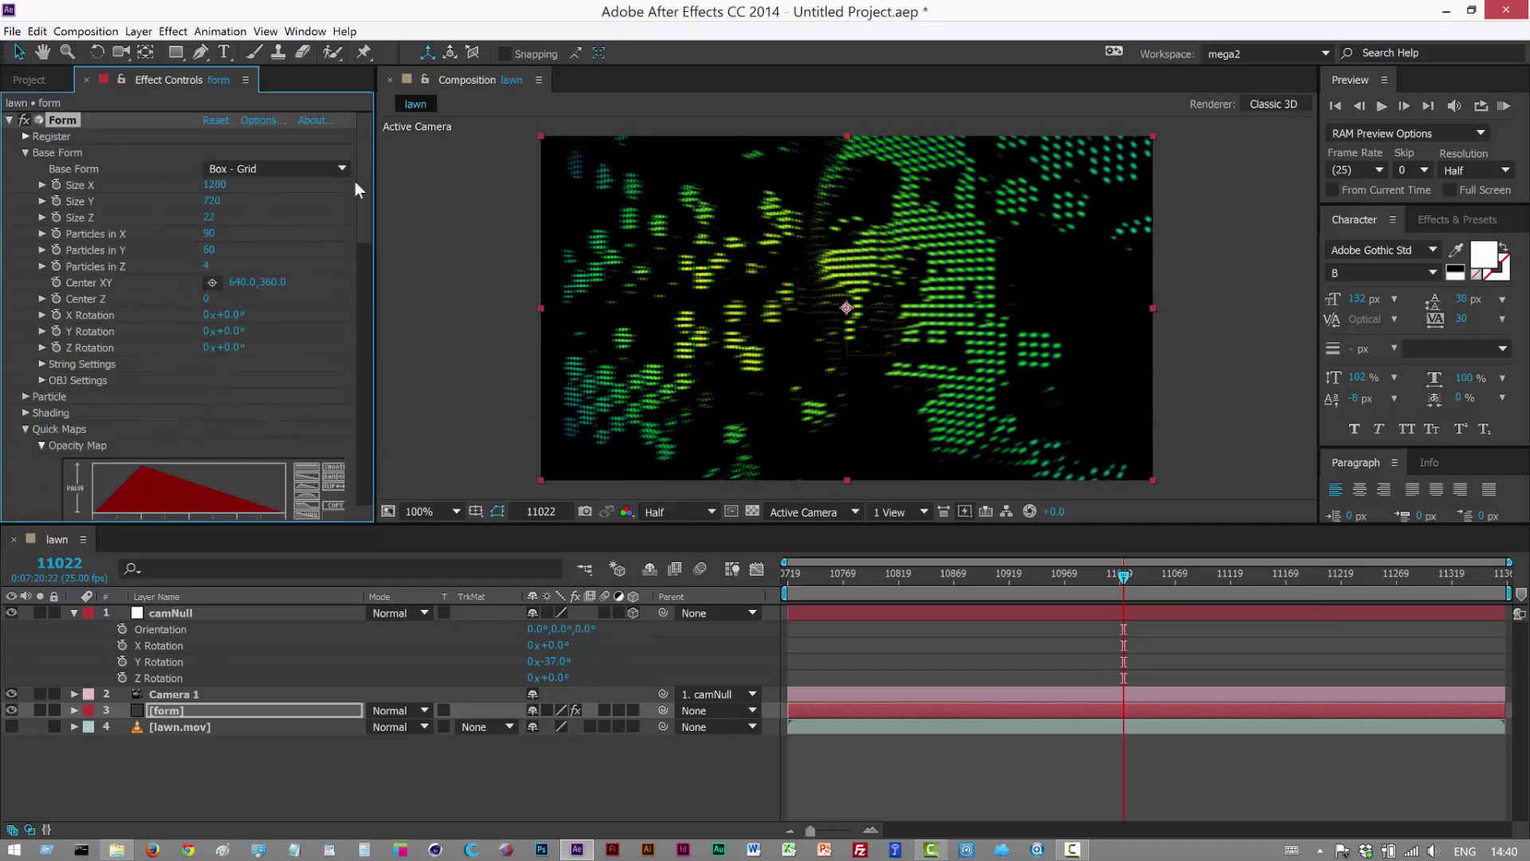
- Try Star and Glow Sphere particle types, then revert to Sphere
scroll(362, 178, "down", 2)
left_click(26, 323)
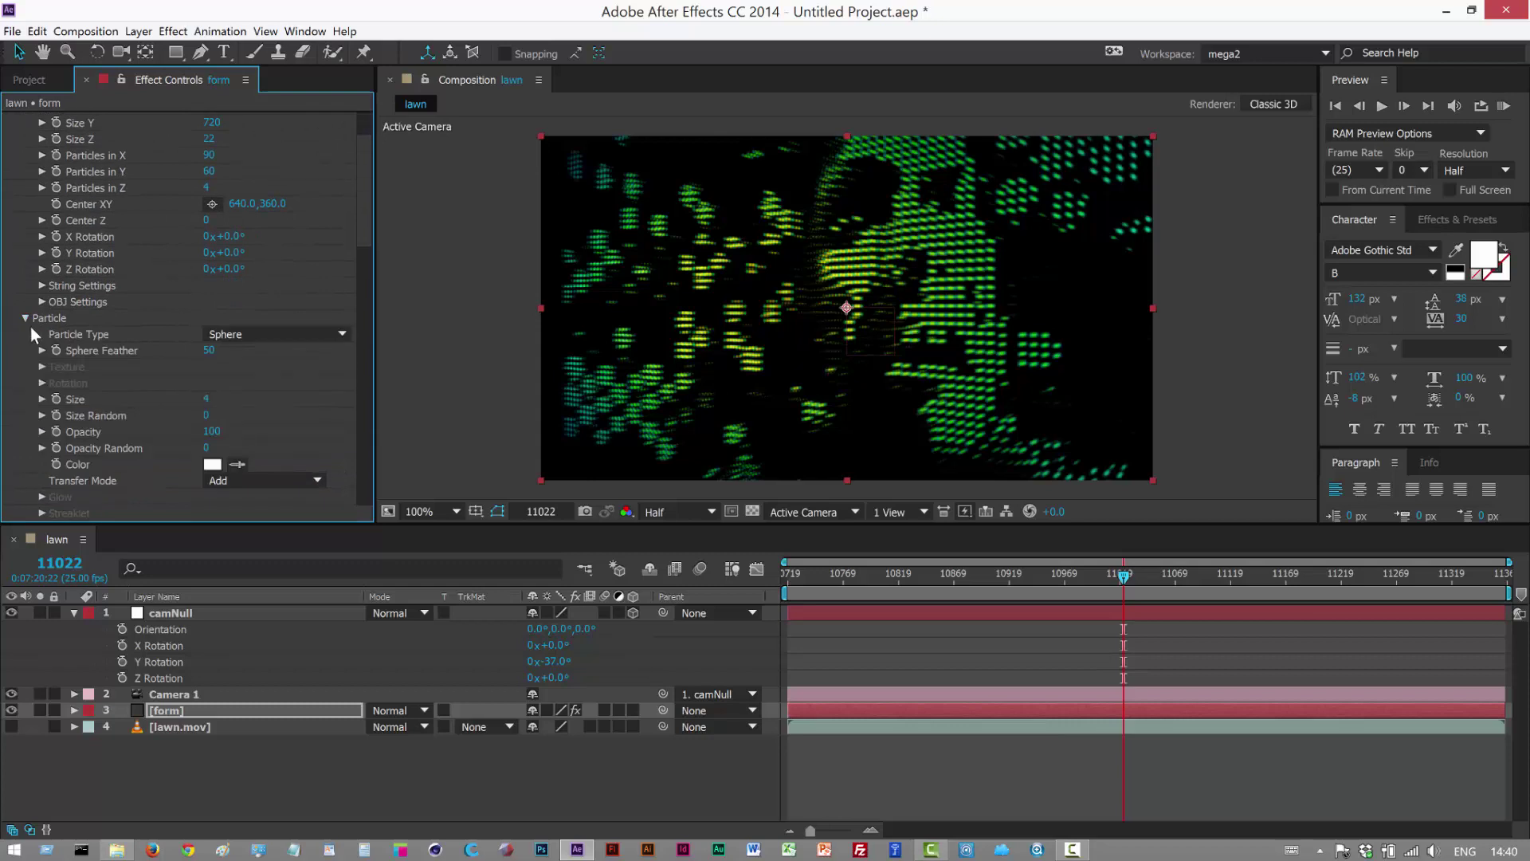
left_click(237, 335)
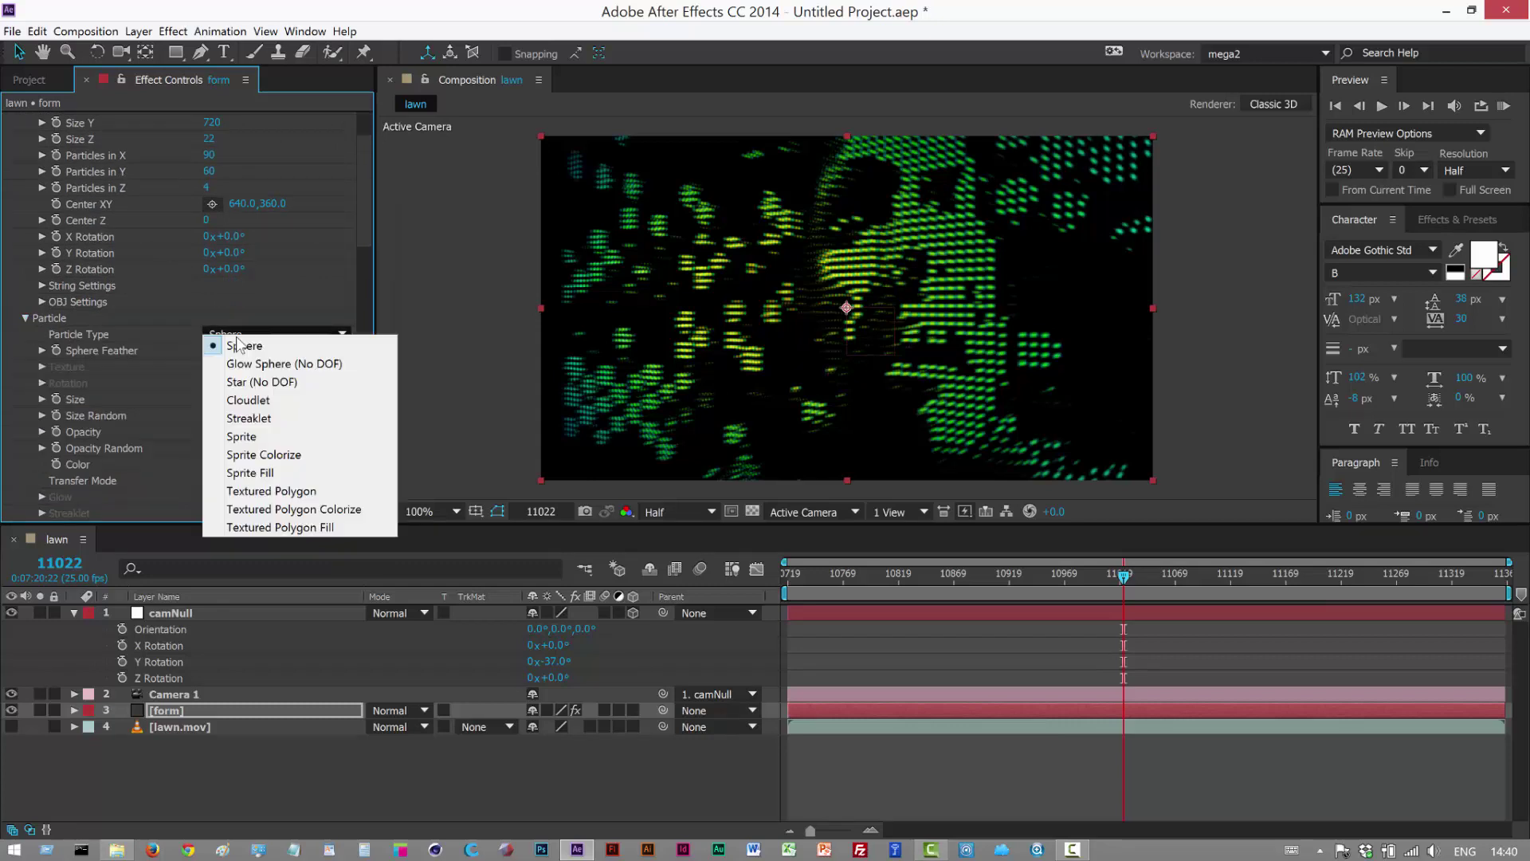
left_click(271, 382)
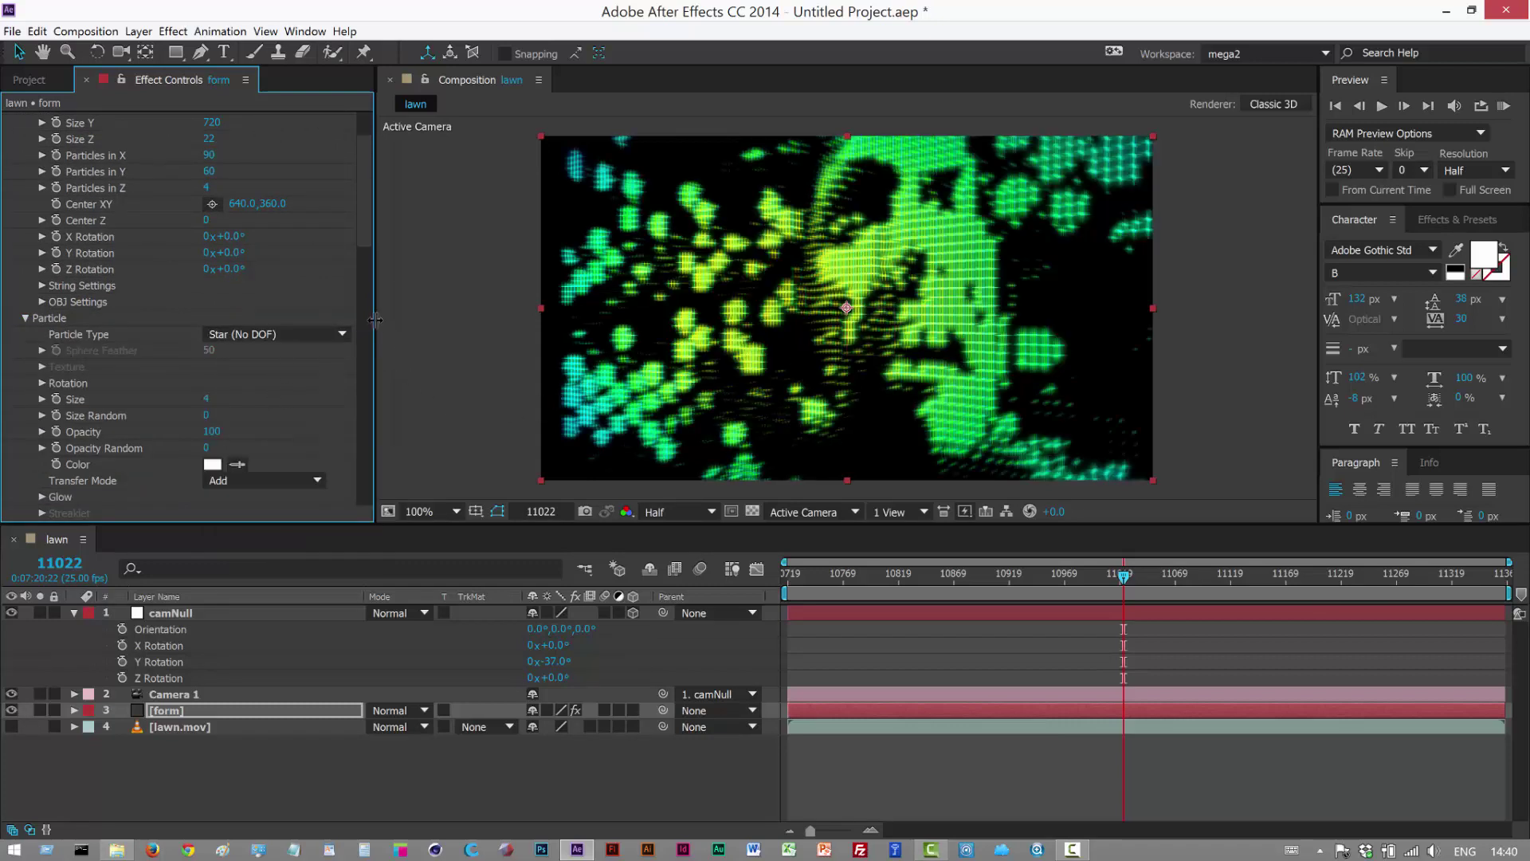
left_click(303, 334)
left_click(289, 355)
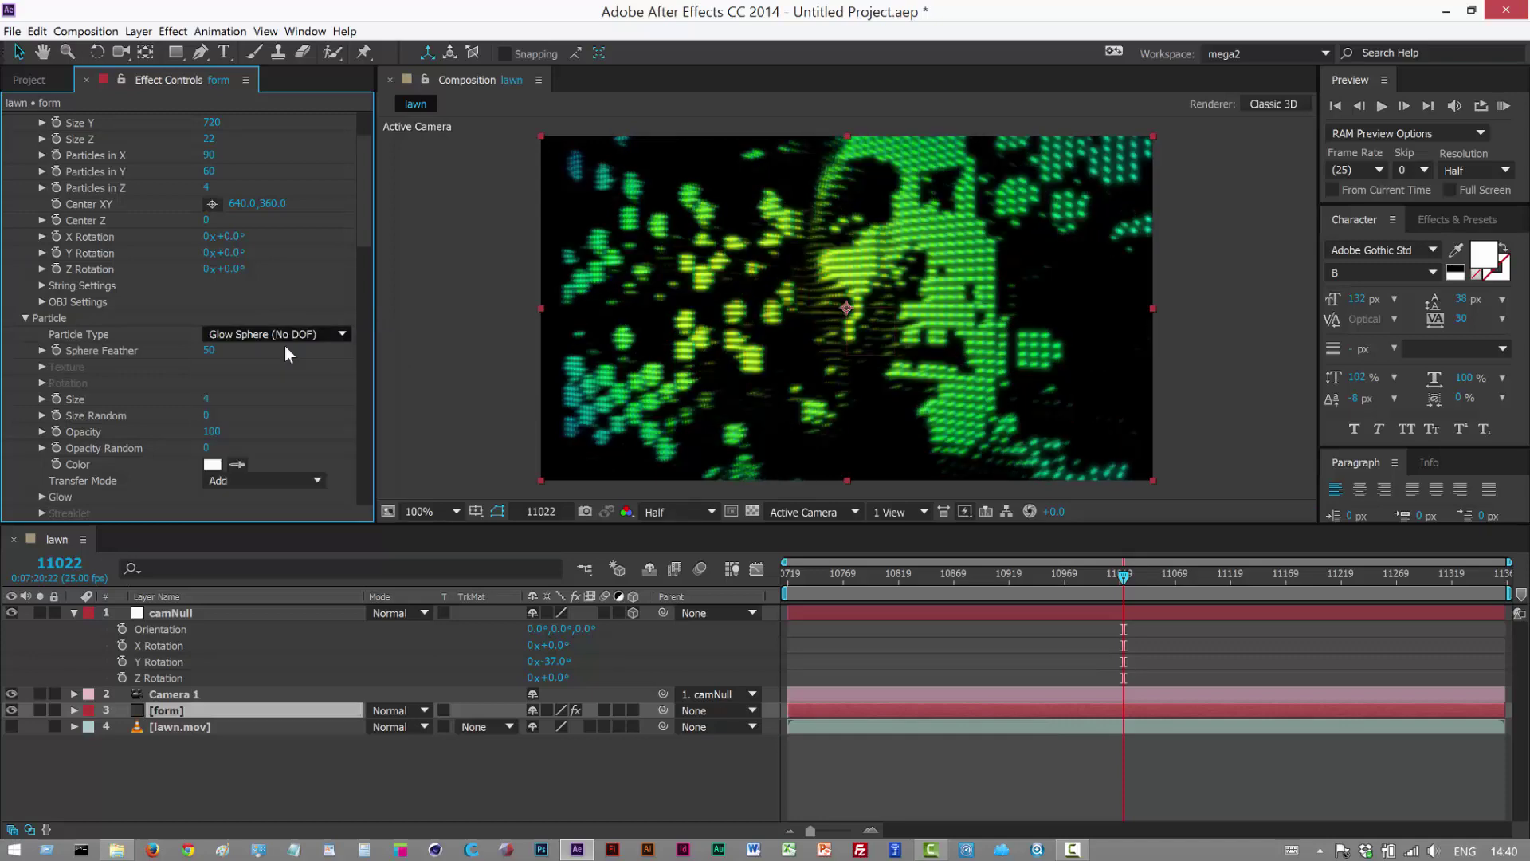
key("Up")
scroll(365, 173, "up", 2)
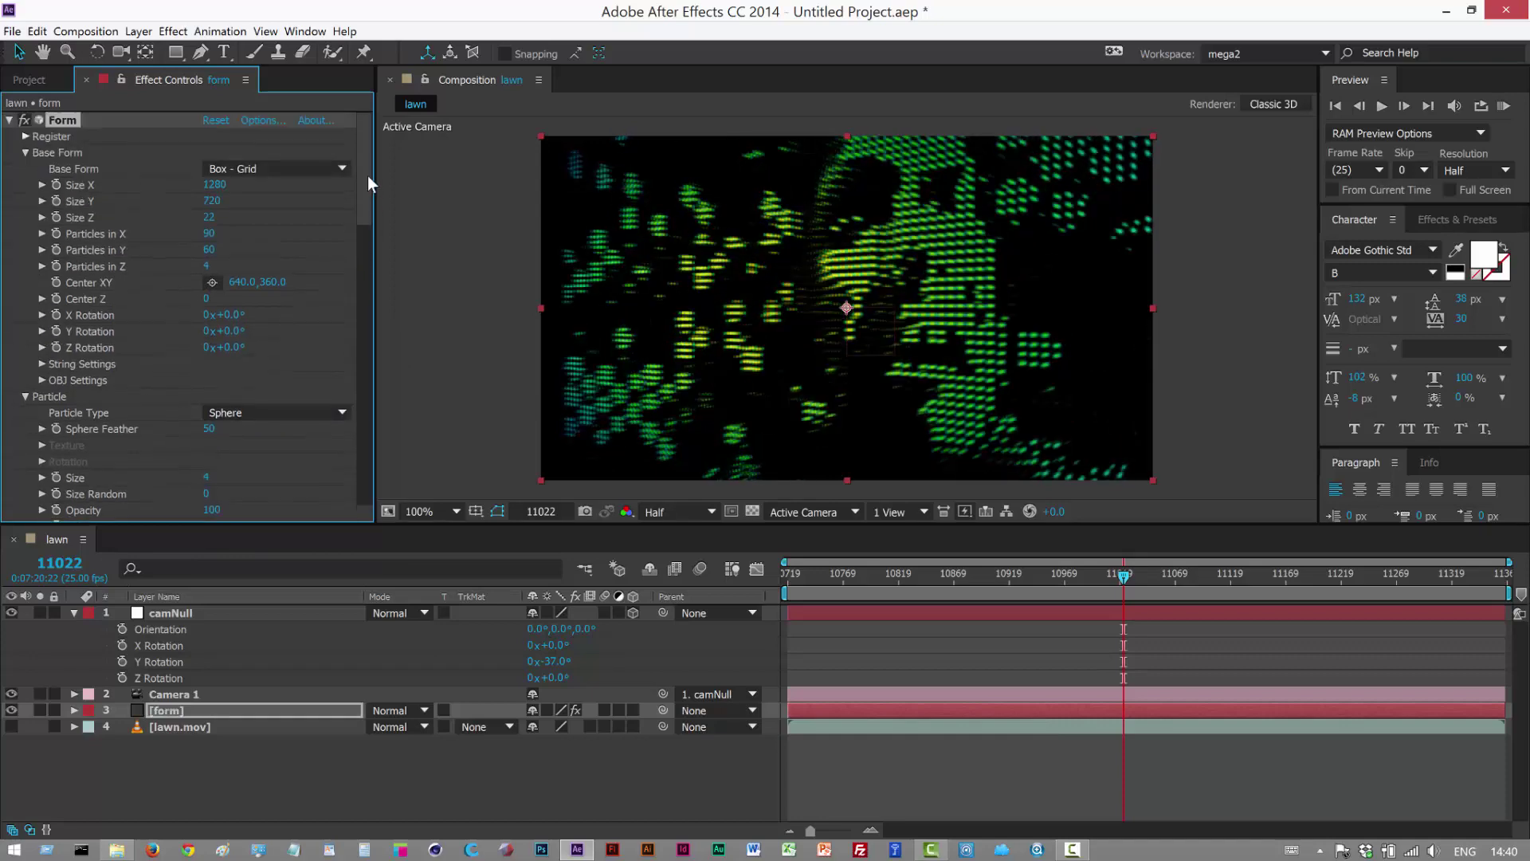
- Switch the Base Form to Box - Strings with string Density 12
left_click(341, 168)
left_click(252, 203)
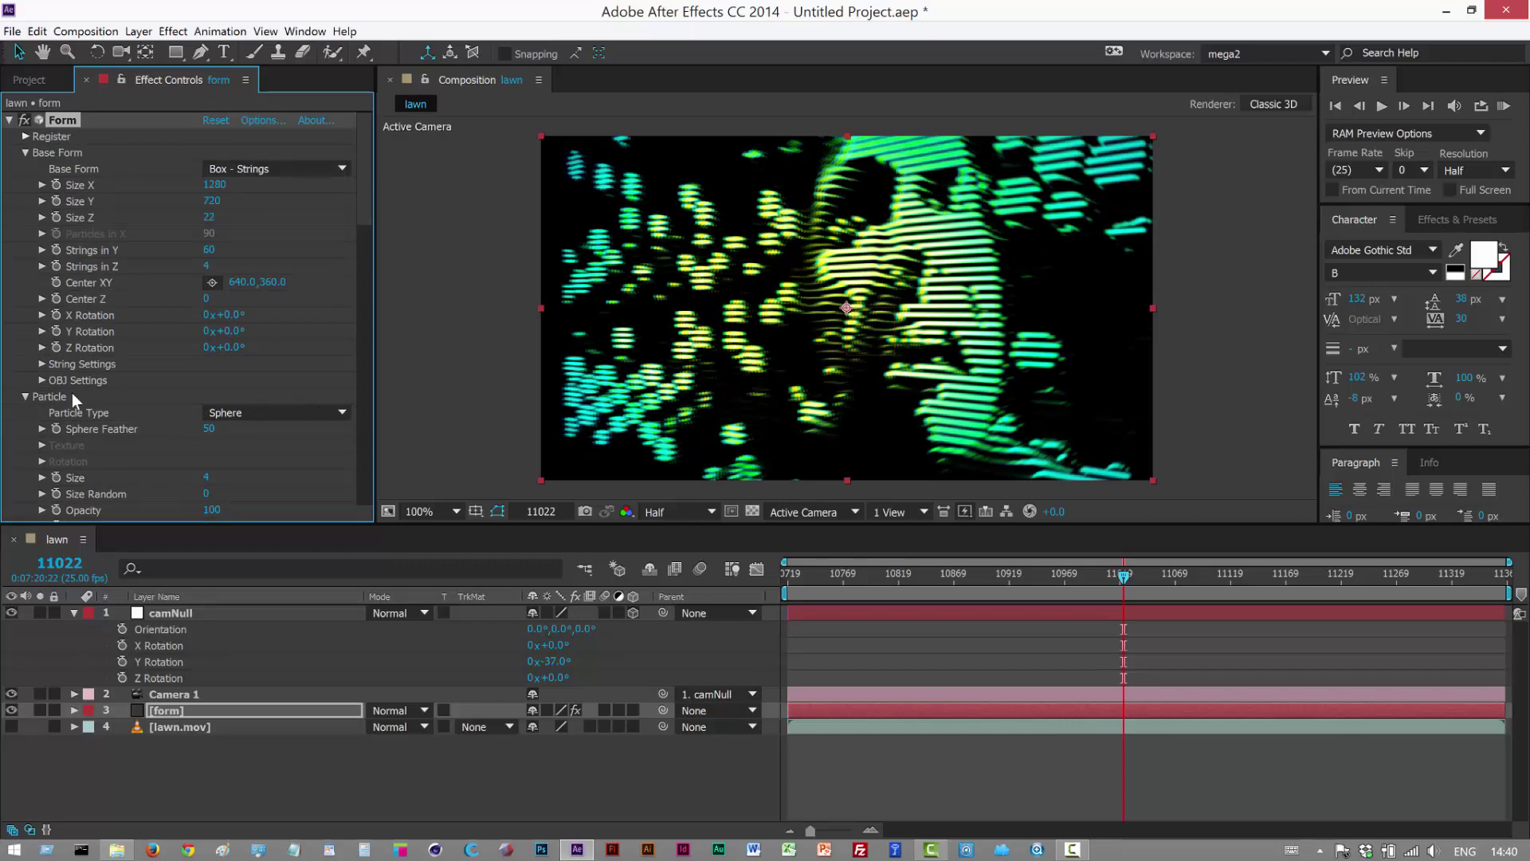
left_click(42, 363)
left_click(213, 380)
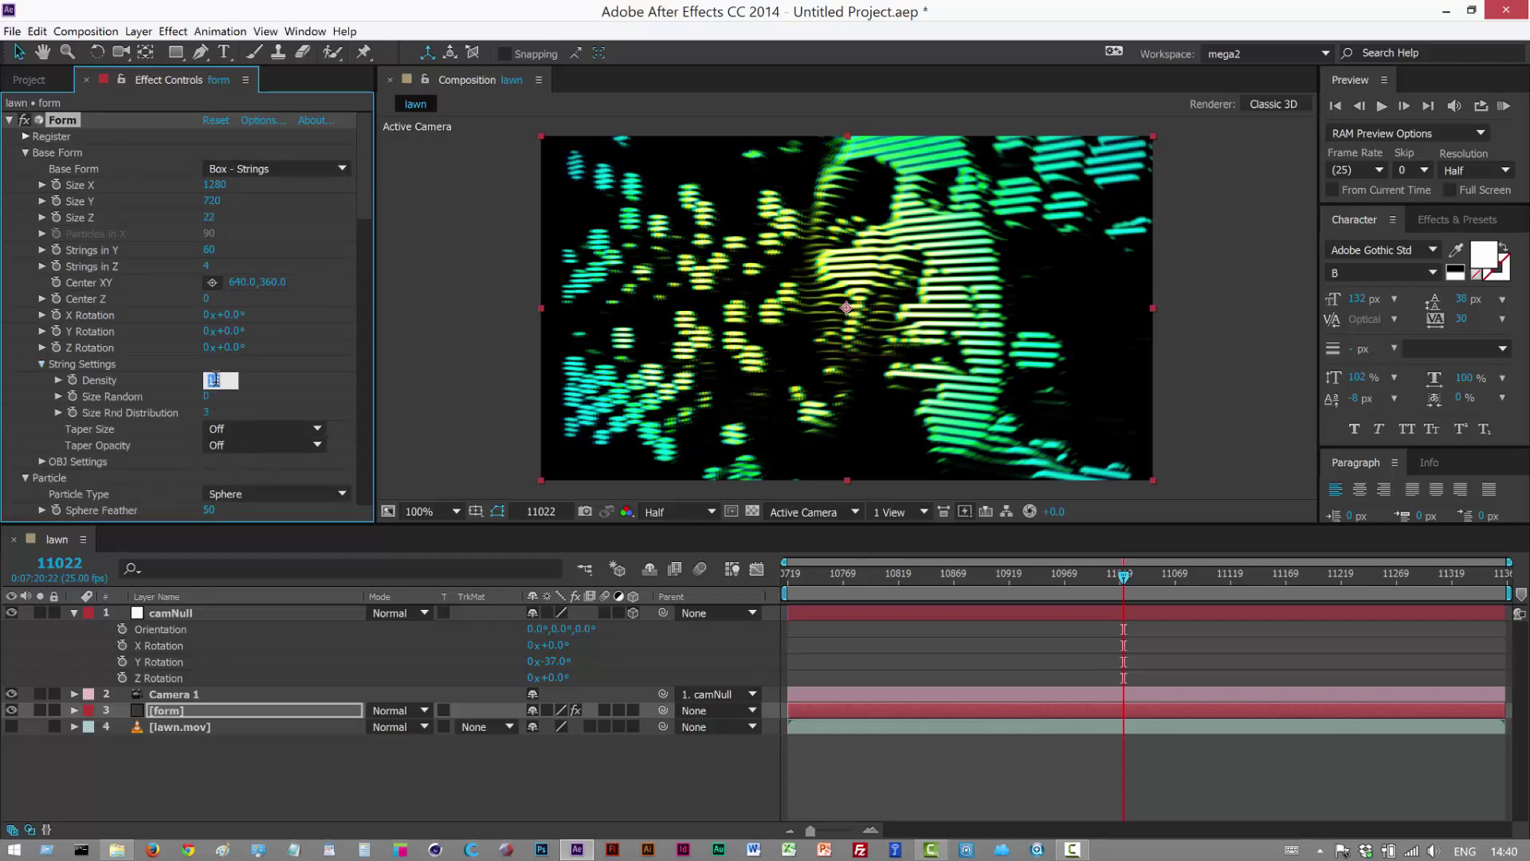
left_click(352, 419)
left_click_drag(992, 575, 921, 566)
left_click_drag(859, 615, 747, 582)
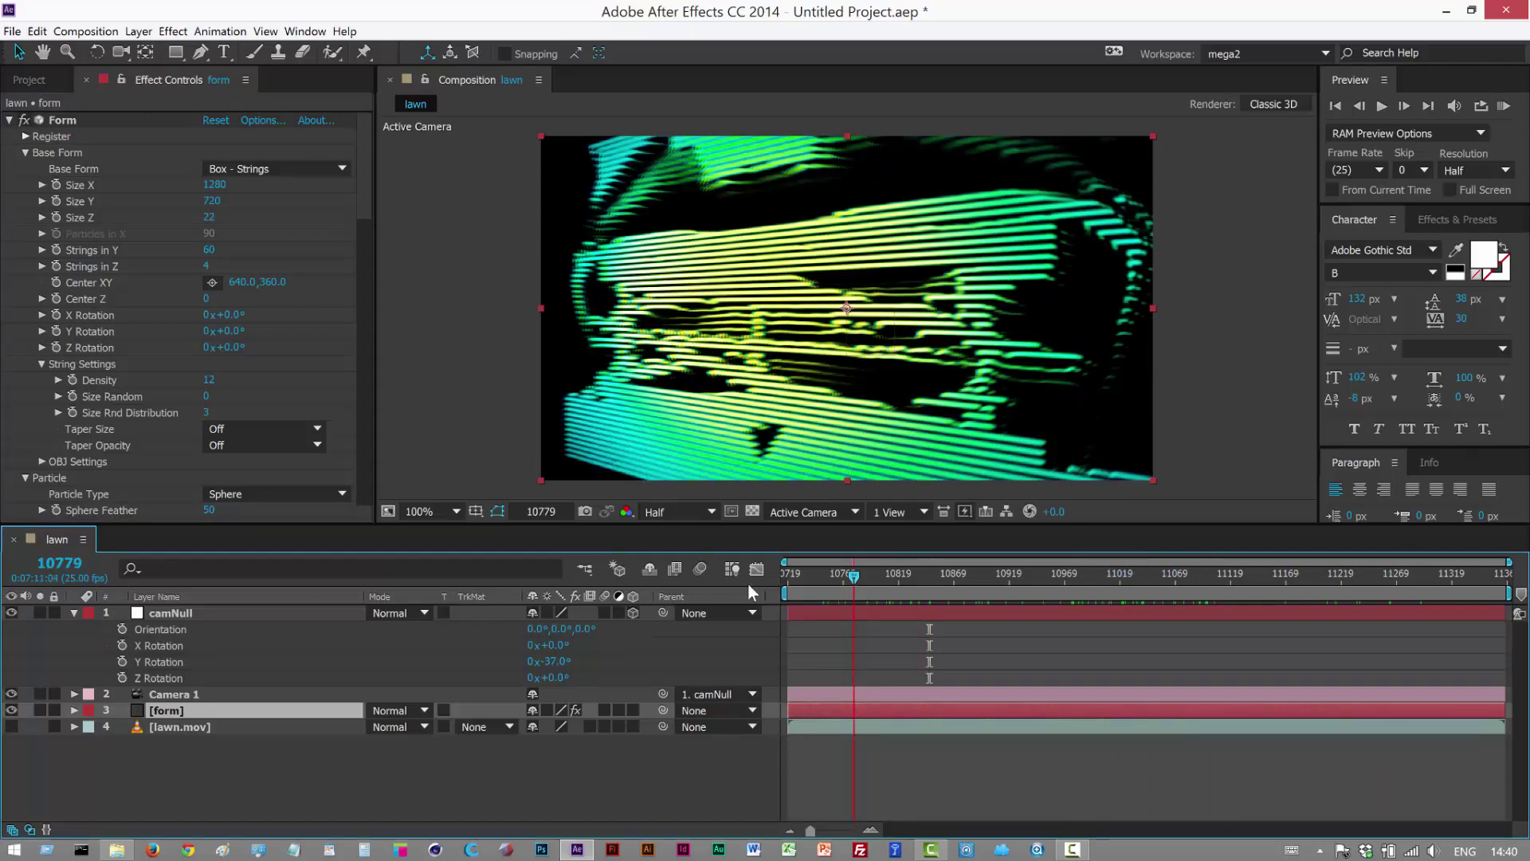
- Keyframe camNull's Y Rotation from -20° at the start to +20° at frame 11367
left_click(122, 663)
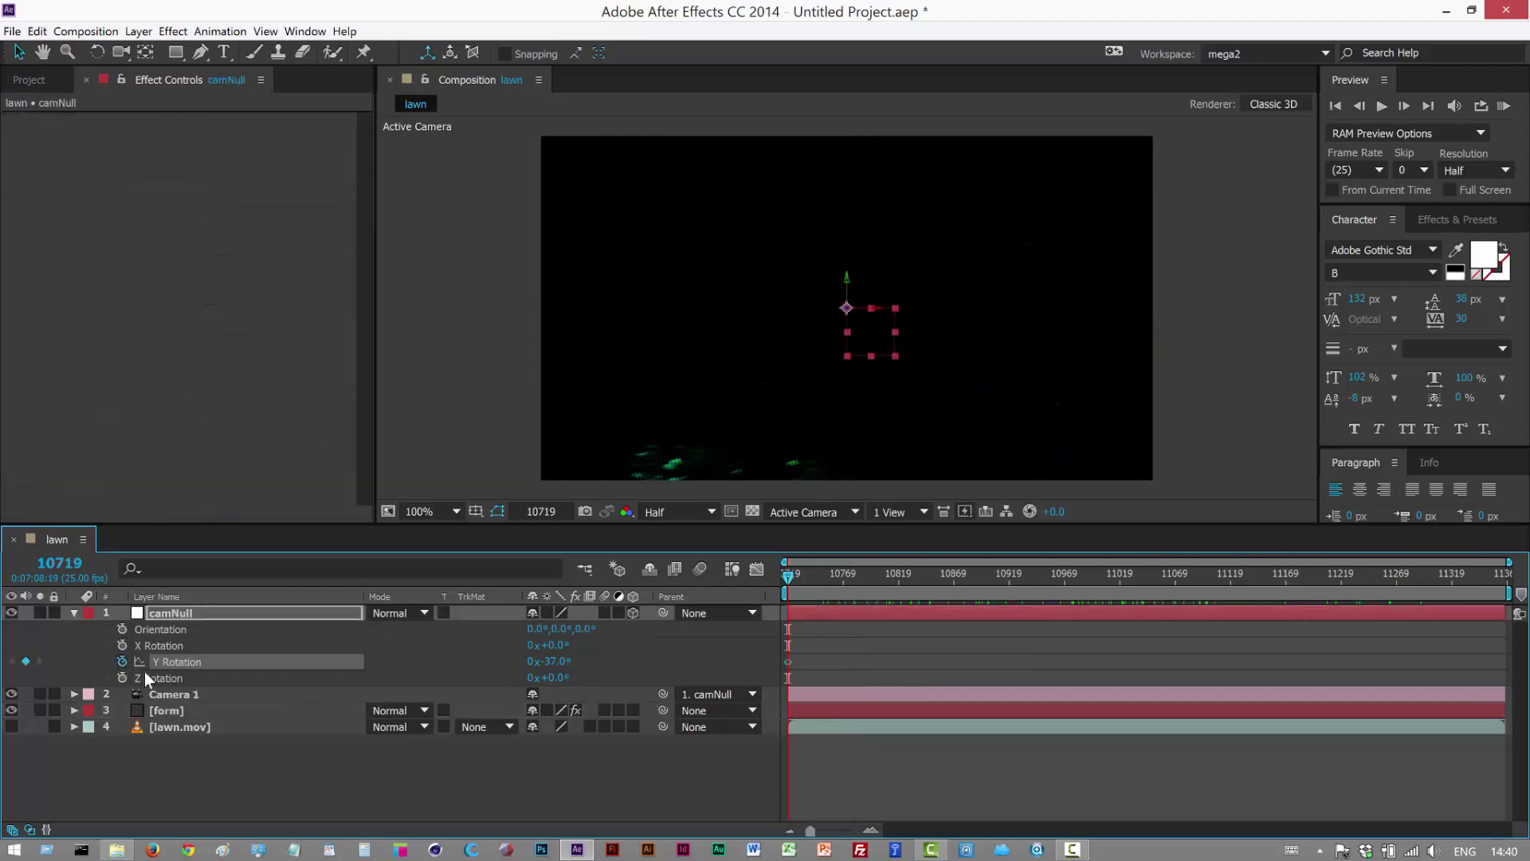
left_click(556, 661)
type("-20")
key("Return")
left_click_drag(1492, 576, 1506, 575)
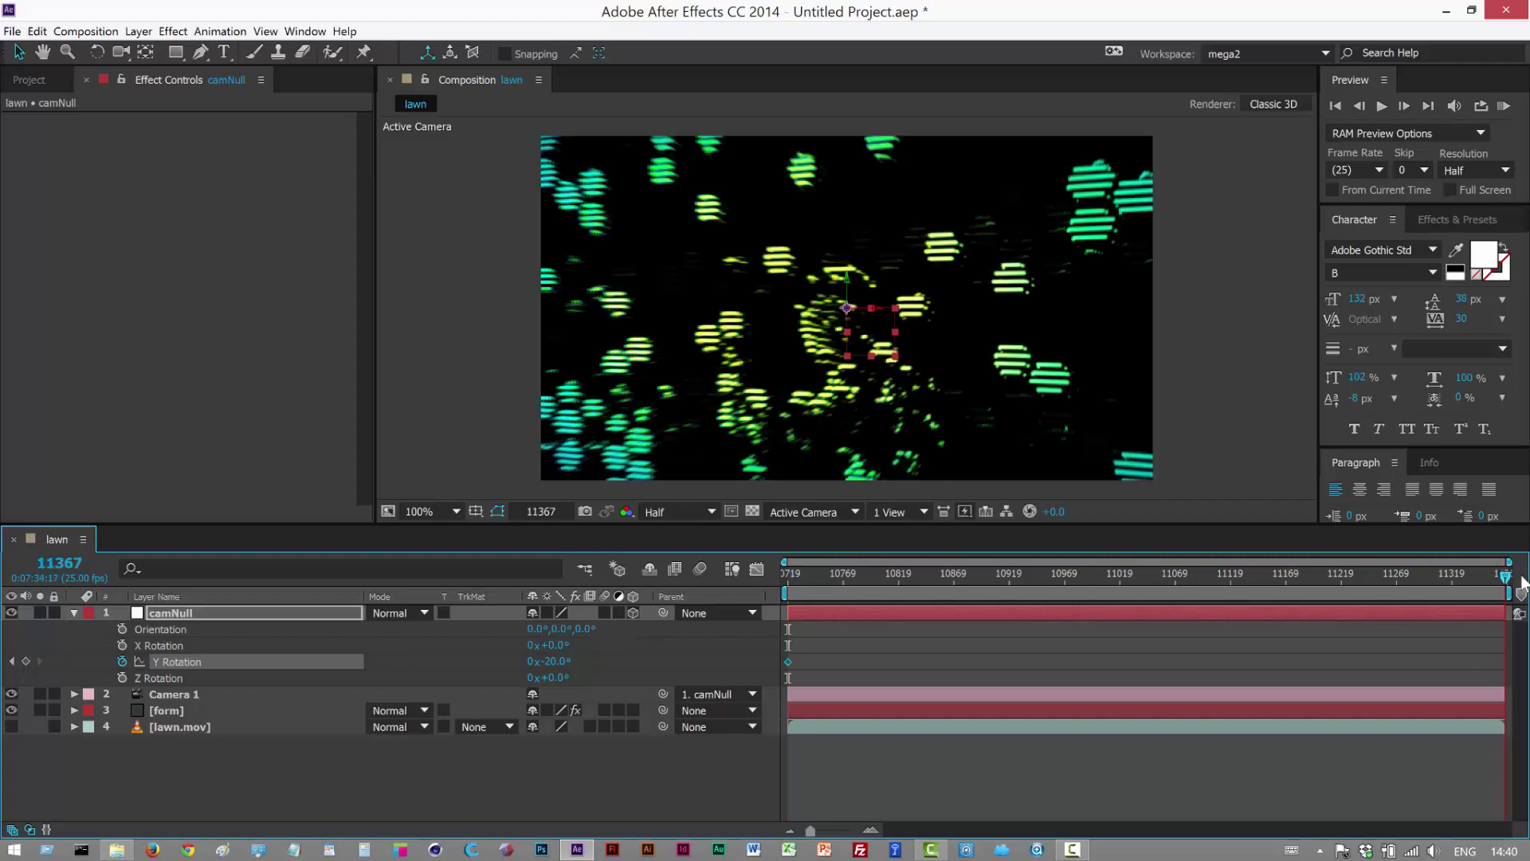
left_click(554, 661)
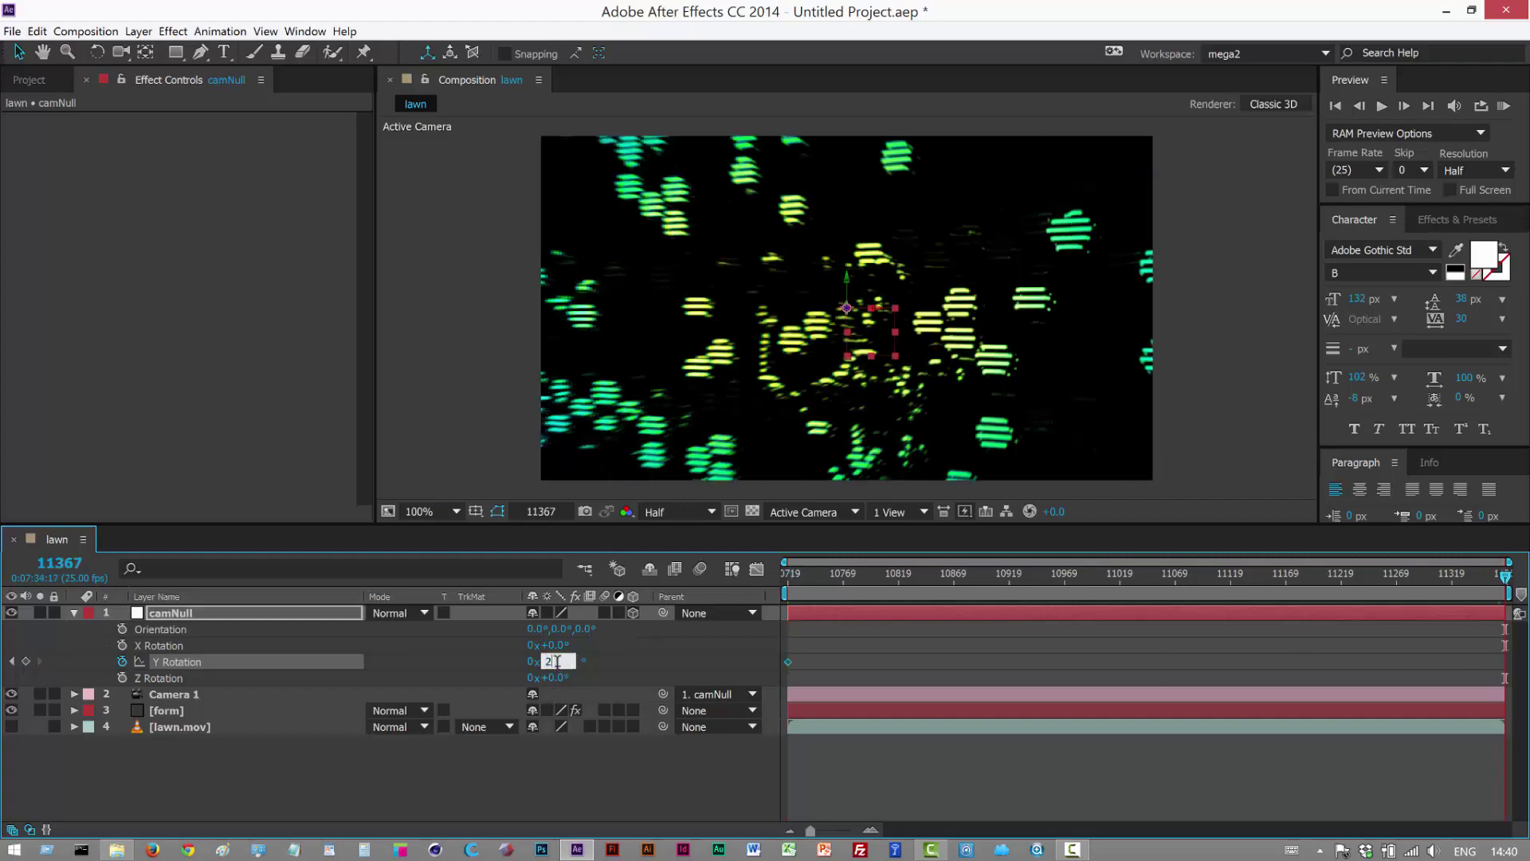
left_click_drag(968, 575, 943, 610)
- Select the Form layer and expand the Disperse section under Form's Layer Maps
left_click(231, 708)
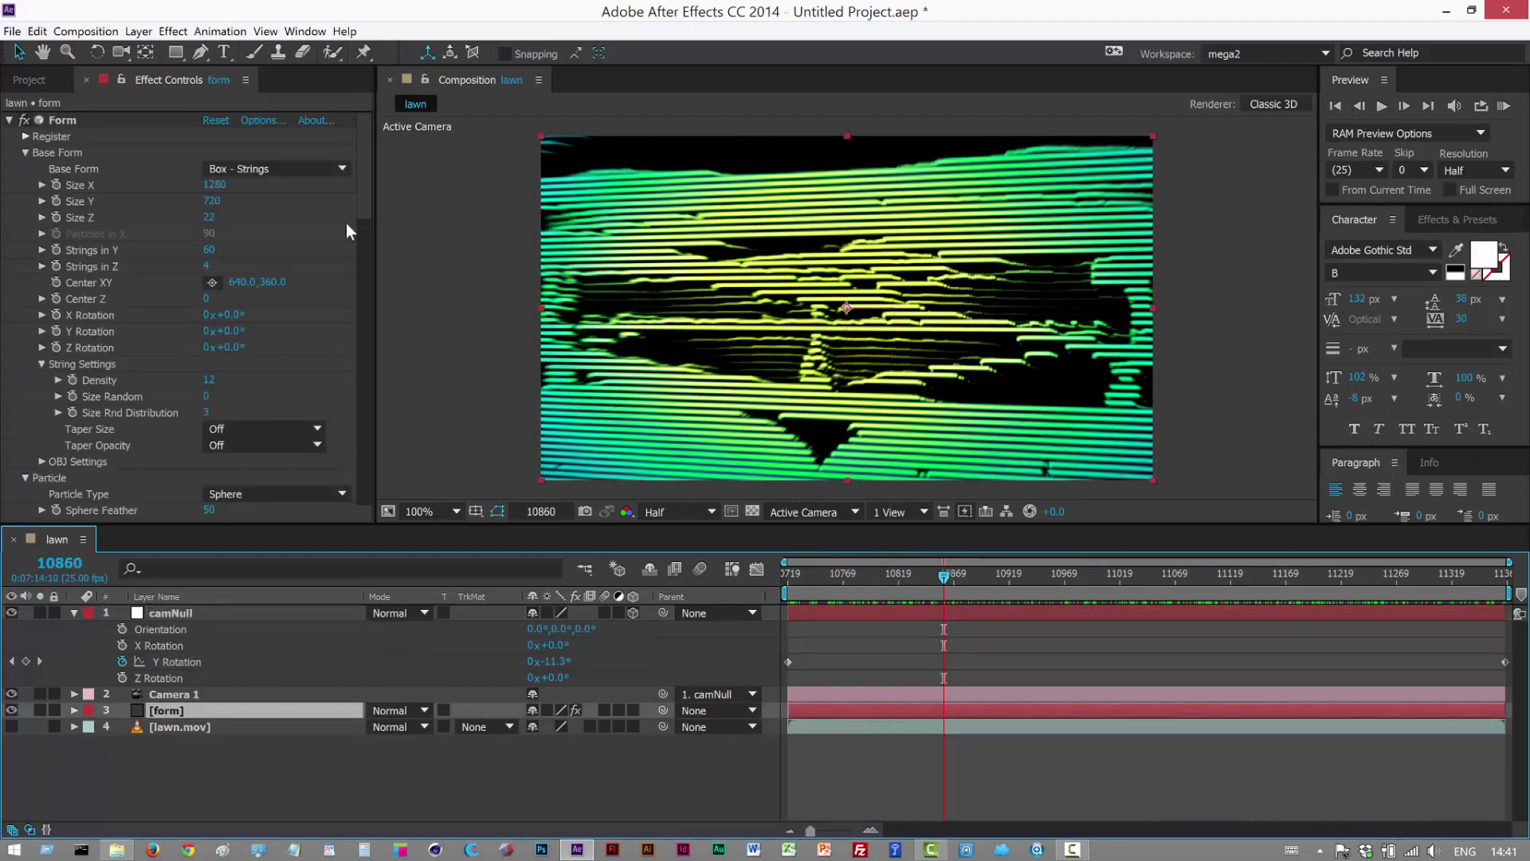
left_click_drag(369, 242, 376, 369)
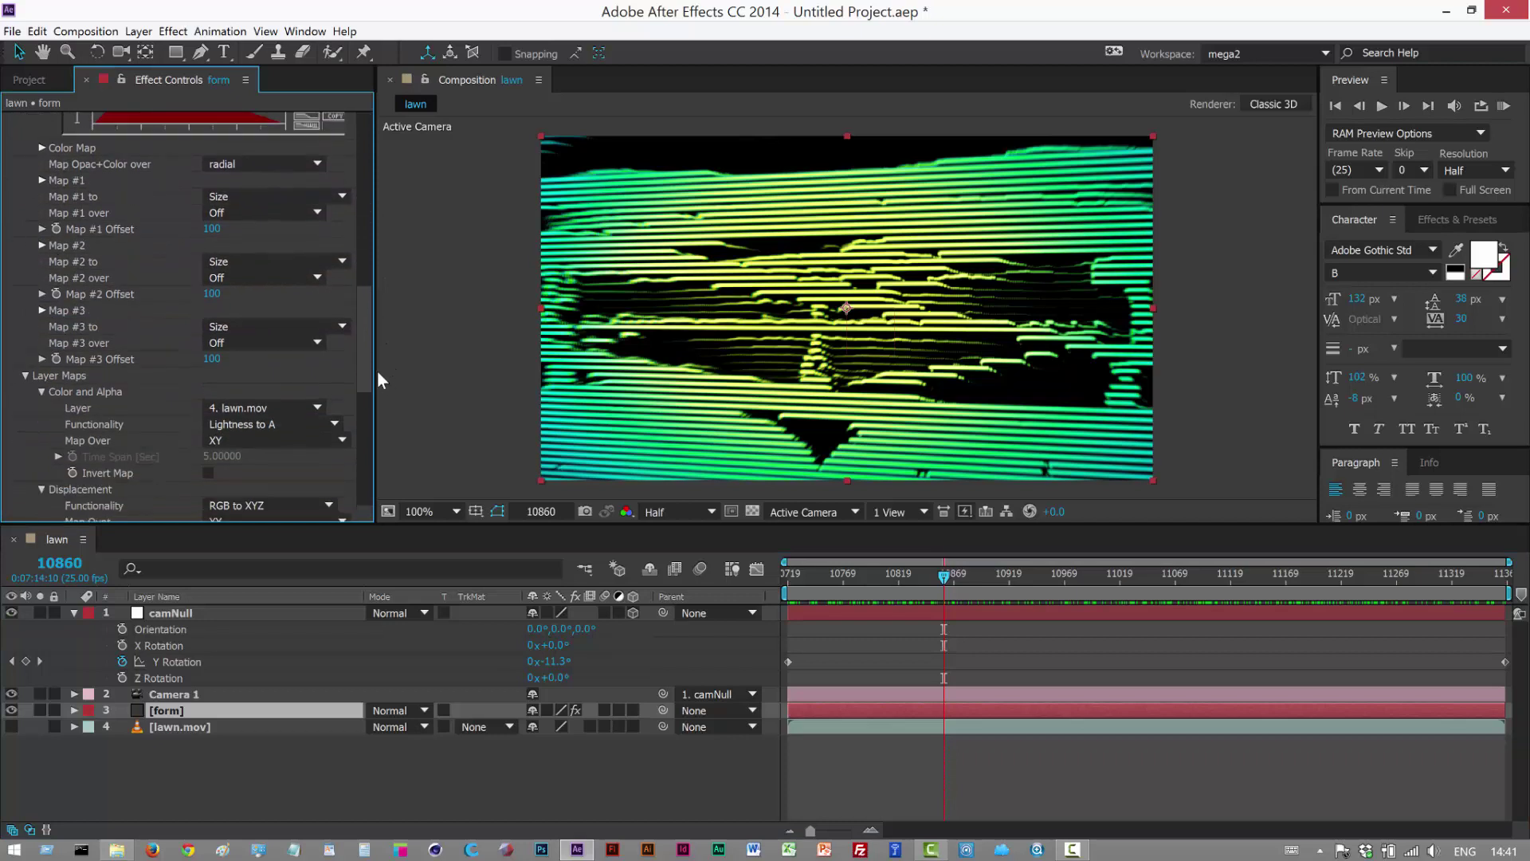
scroll(370, 348, "down", 5)
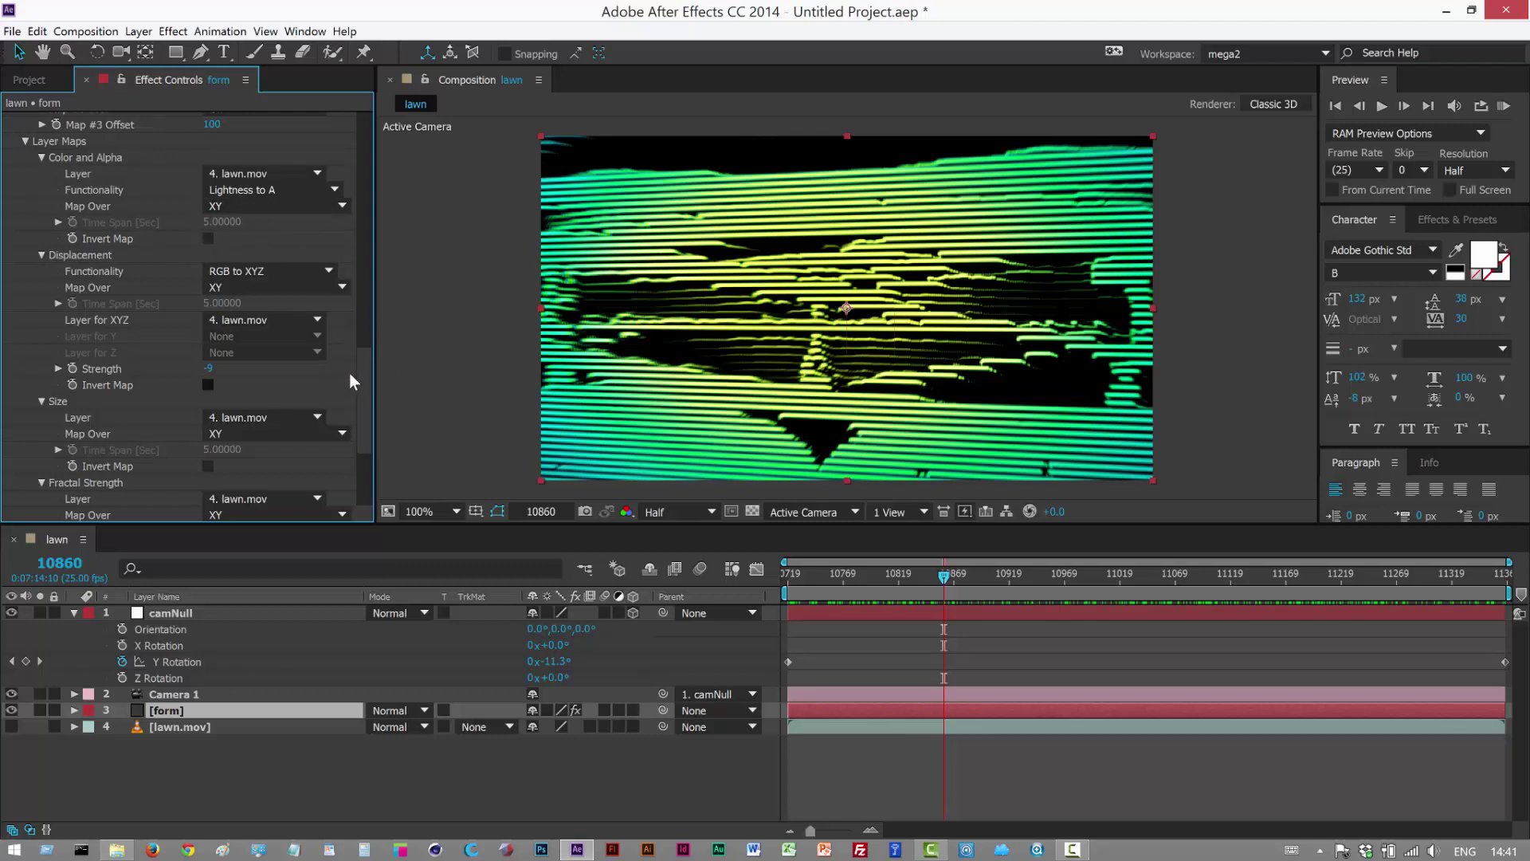
left_click_drag(362, 381, 362, 376)
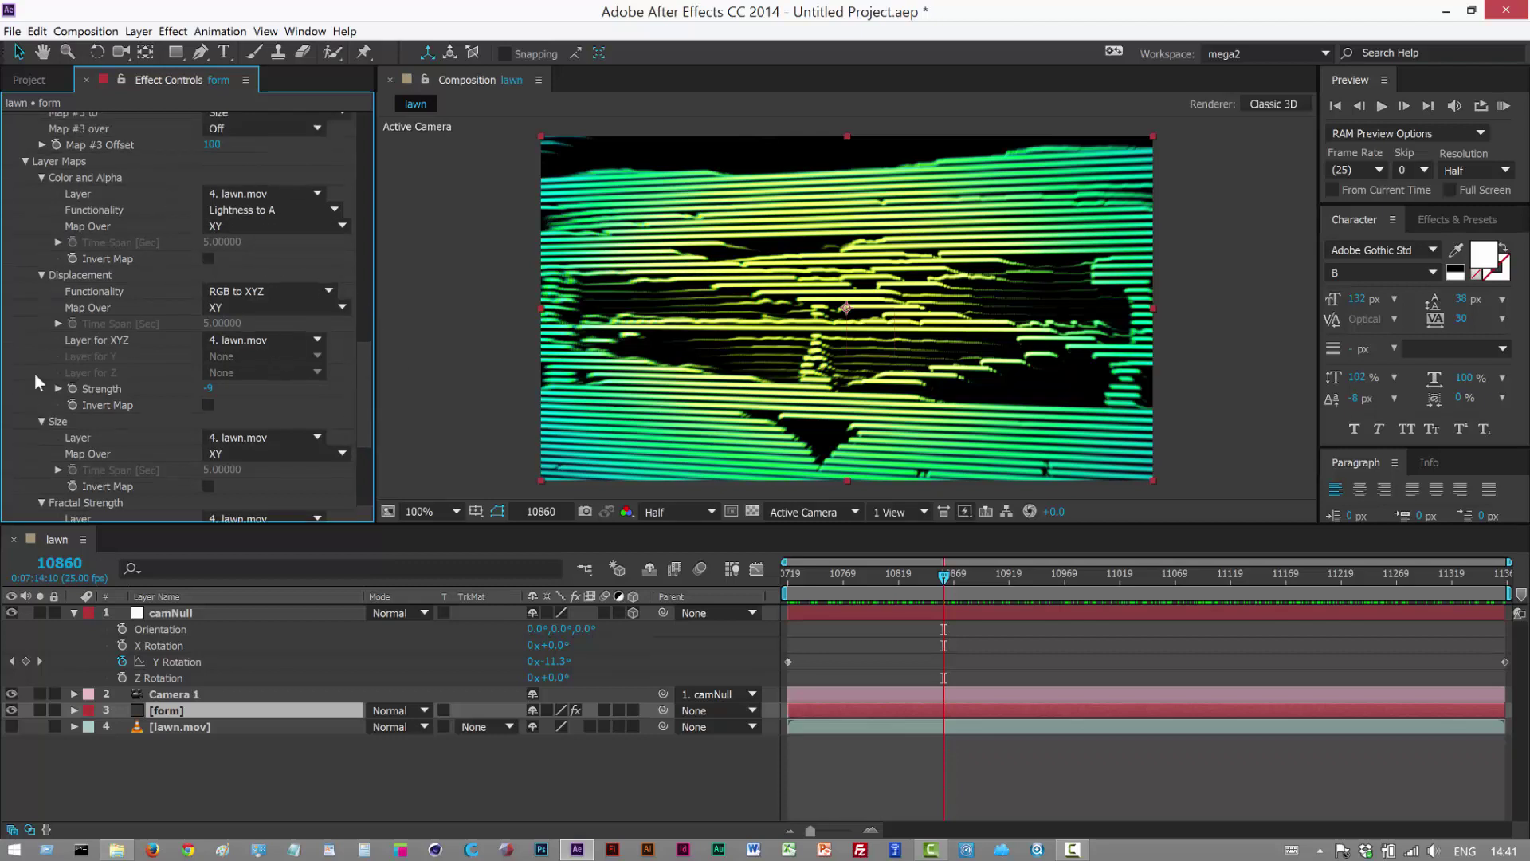
left_click_drag(364, 348, 365, 407)
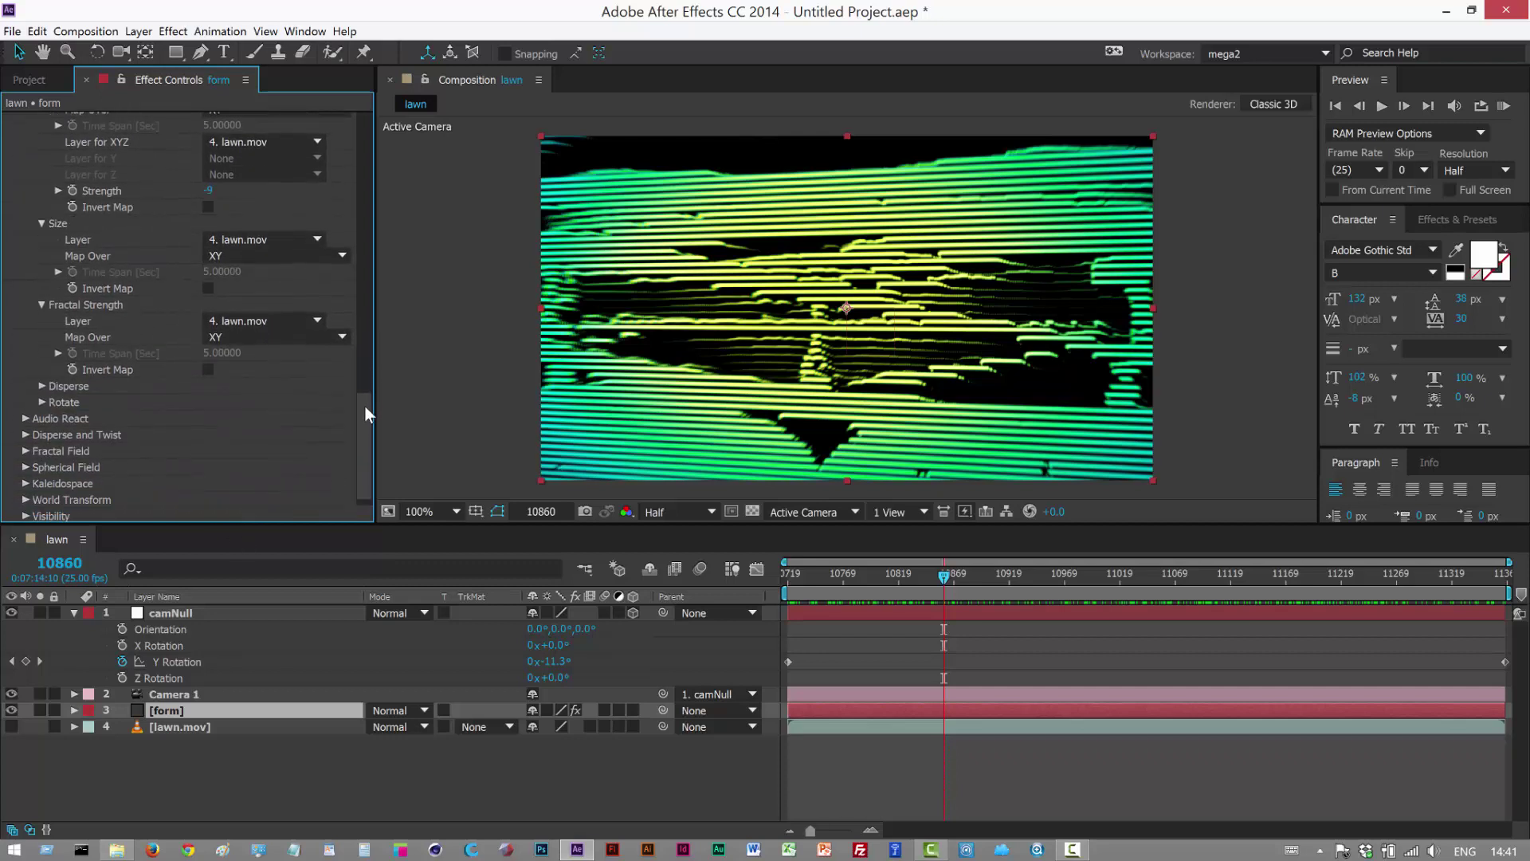
left_click(41, 385)
scroll(94, 439, "down", 3)
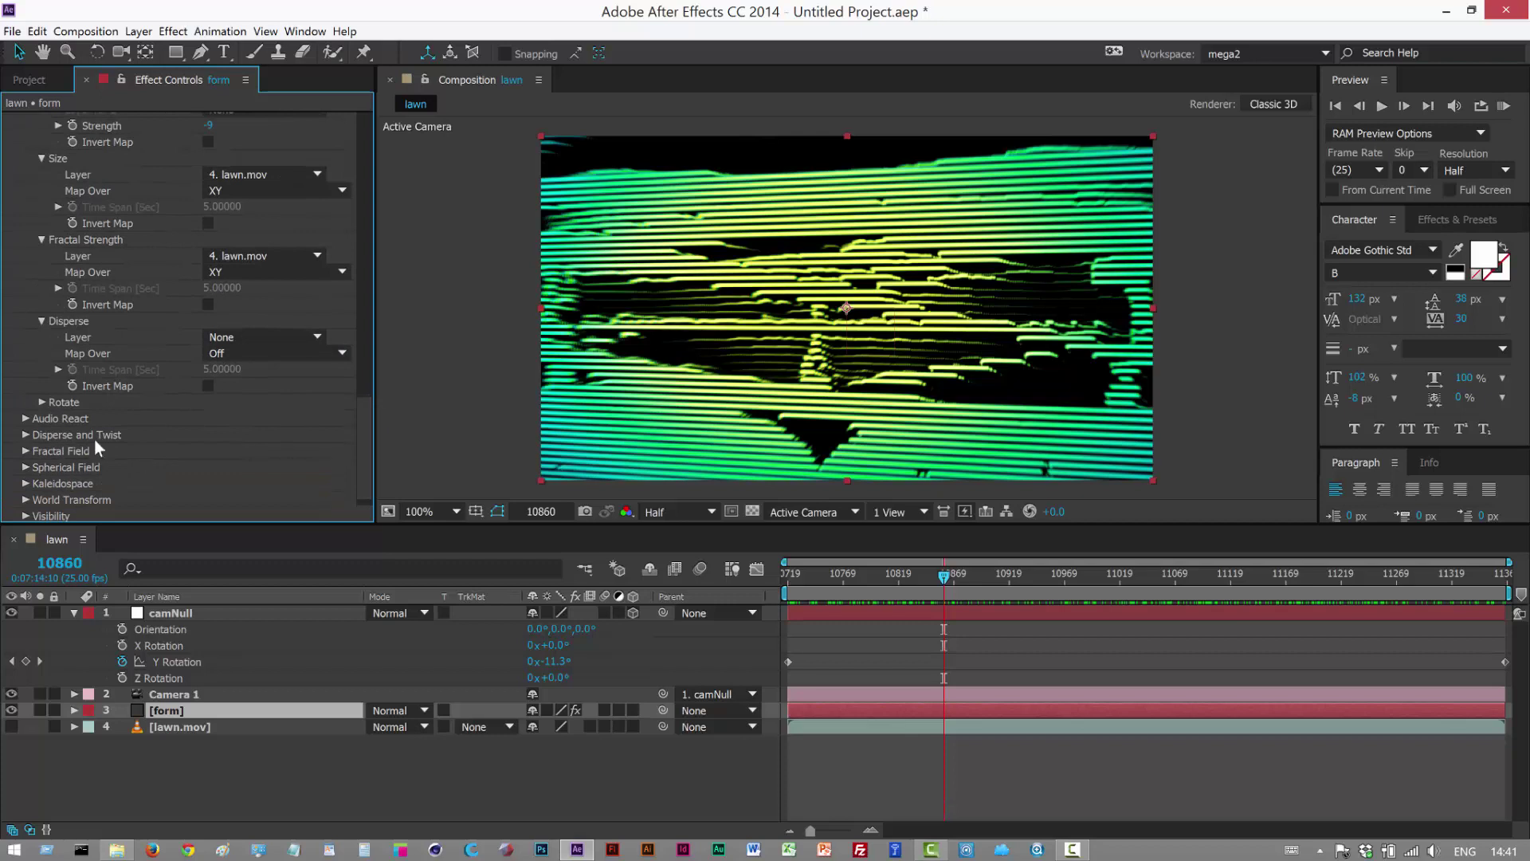